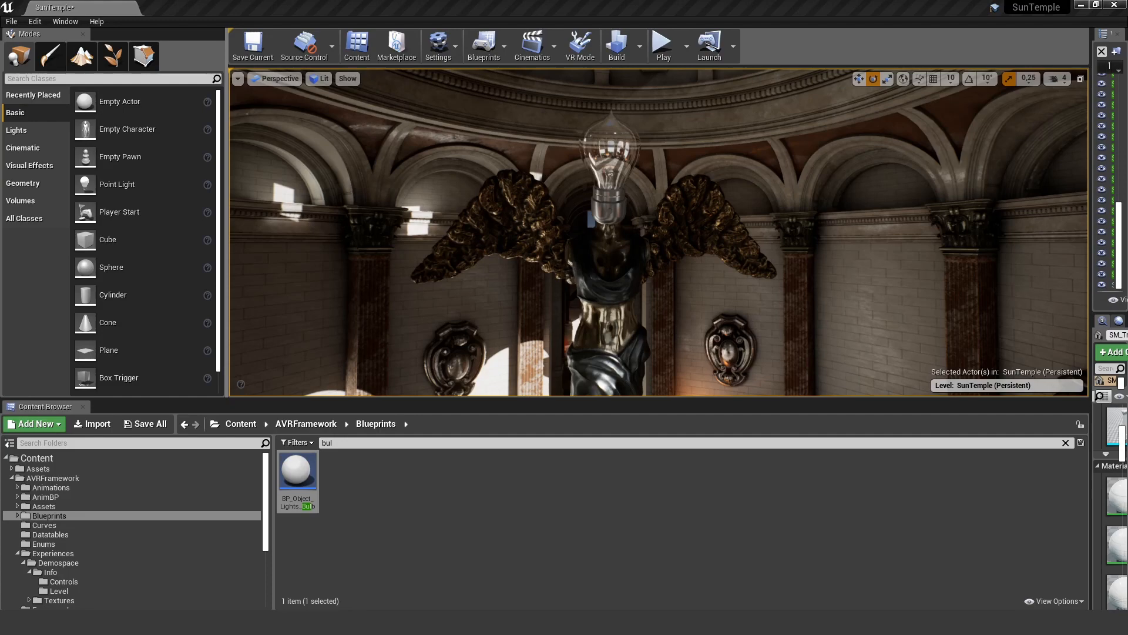
right_click_drag(658, 232, 646, 323)
right_click_drag(517, 288, 597, 251)
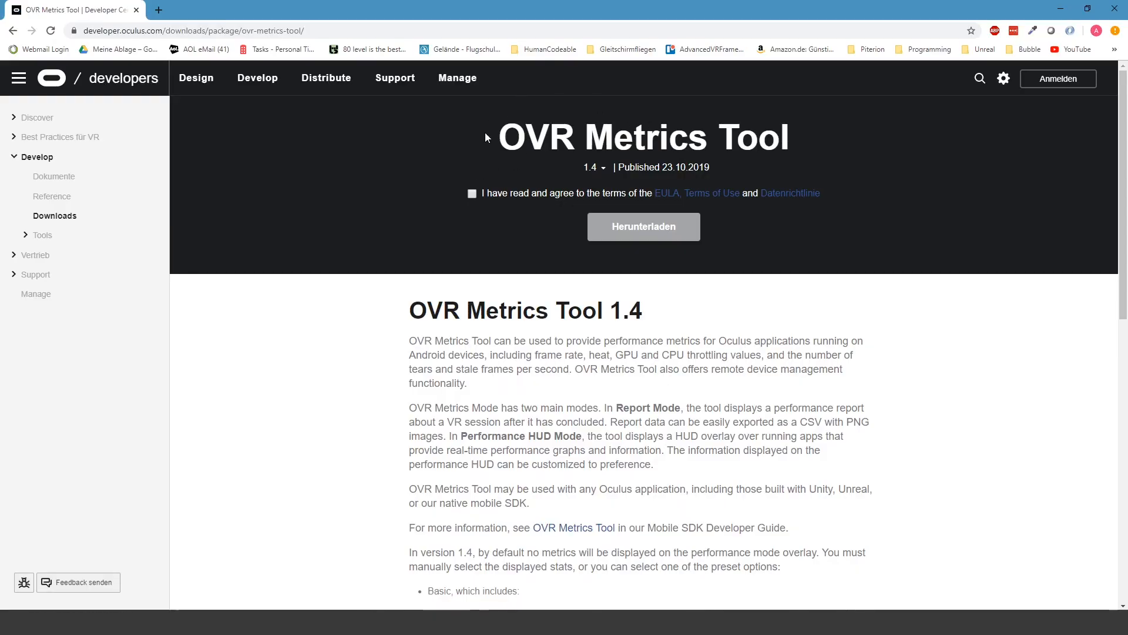
left_click_drag(500, 132, 737, 136)
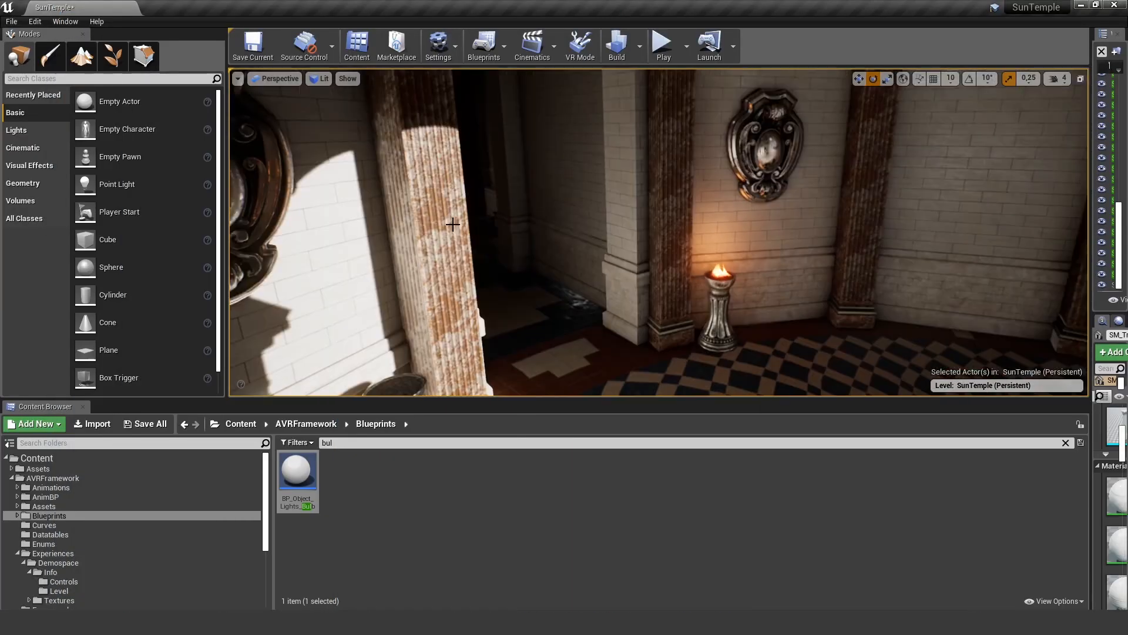
Find the VR options in the project settings, enable Start in VR and close the settings.
left_click(445, 44)
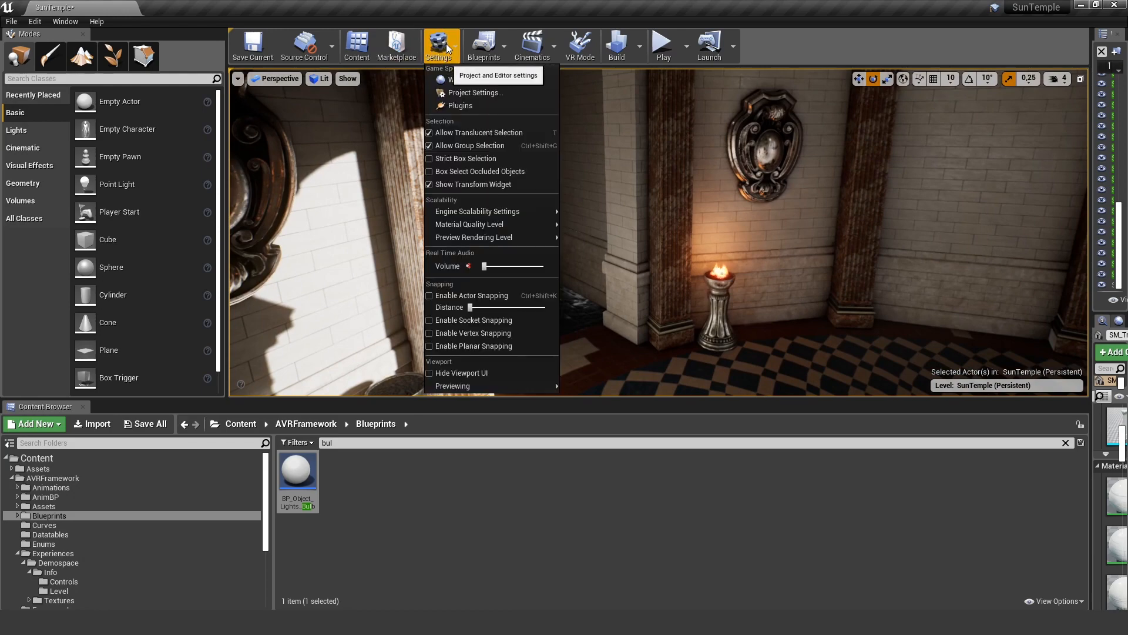
left_click(478, 93)
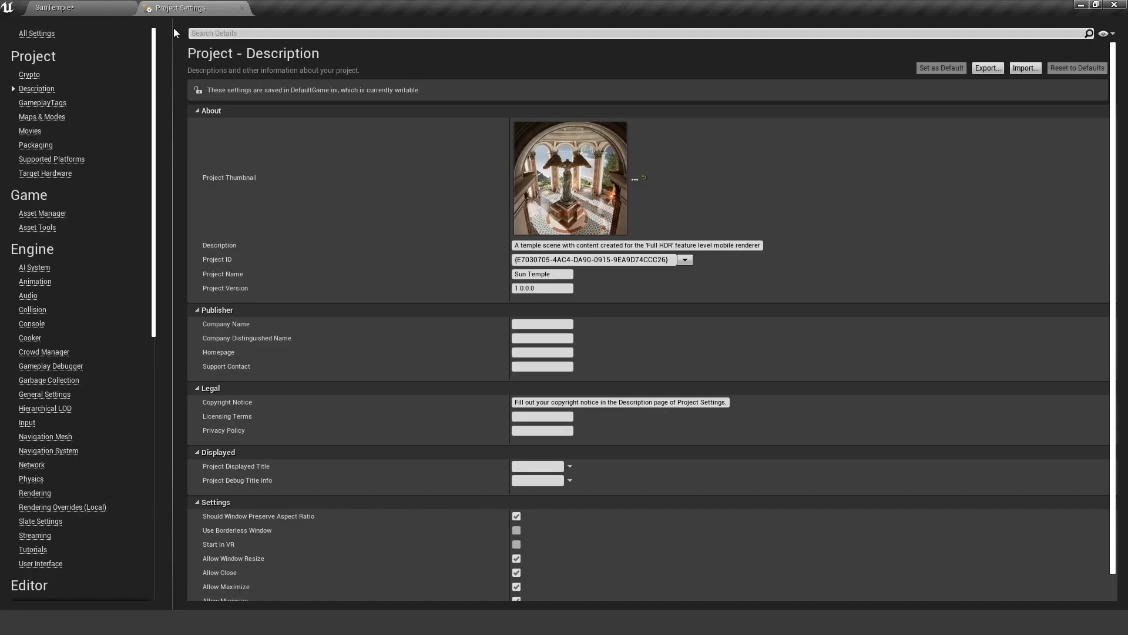
left_click(223, 33)
type("vr")
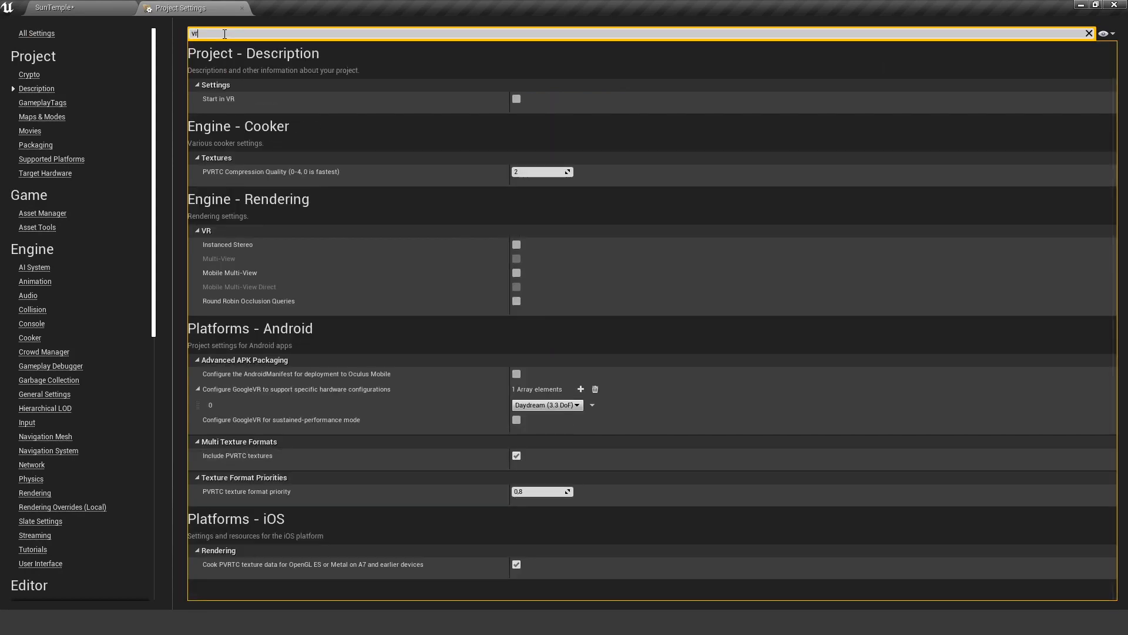
left_click(516, 99)
left_click(241, 9)
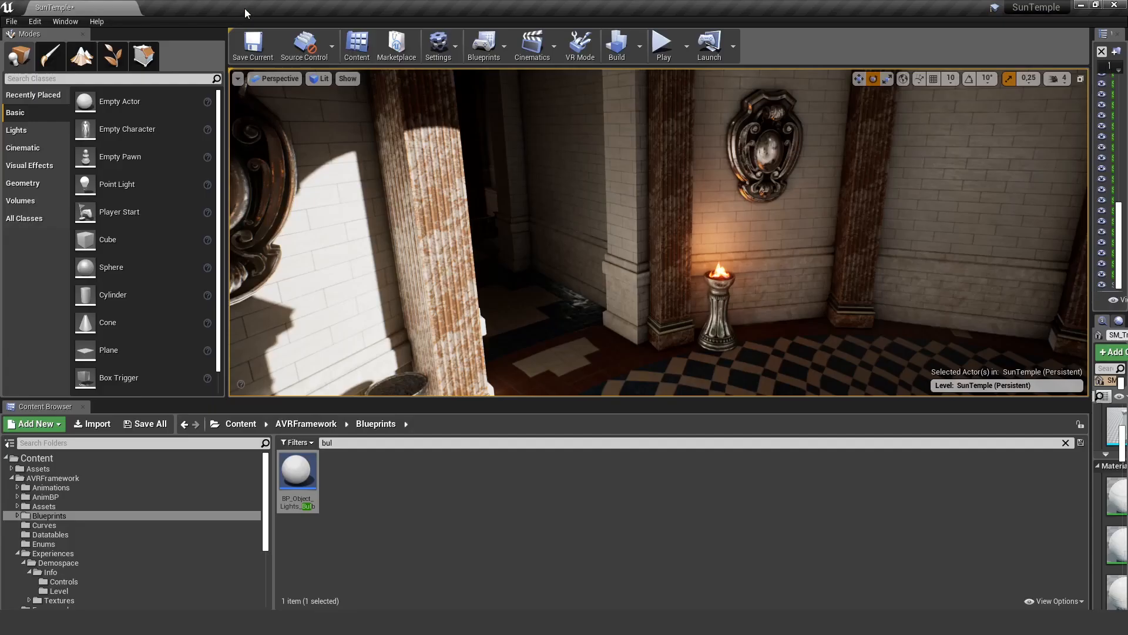
Search the built-in plugins for "ocu" and check that the Oculus VR plugin is enabled.
left_click(453, 47)
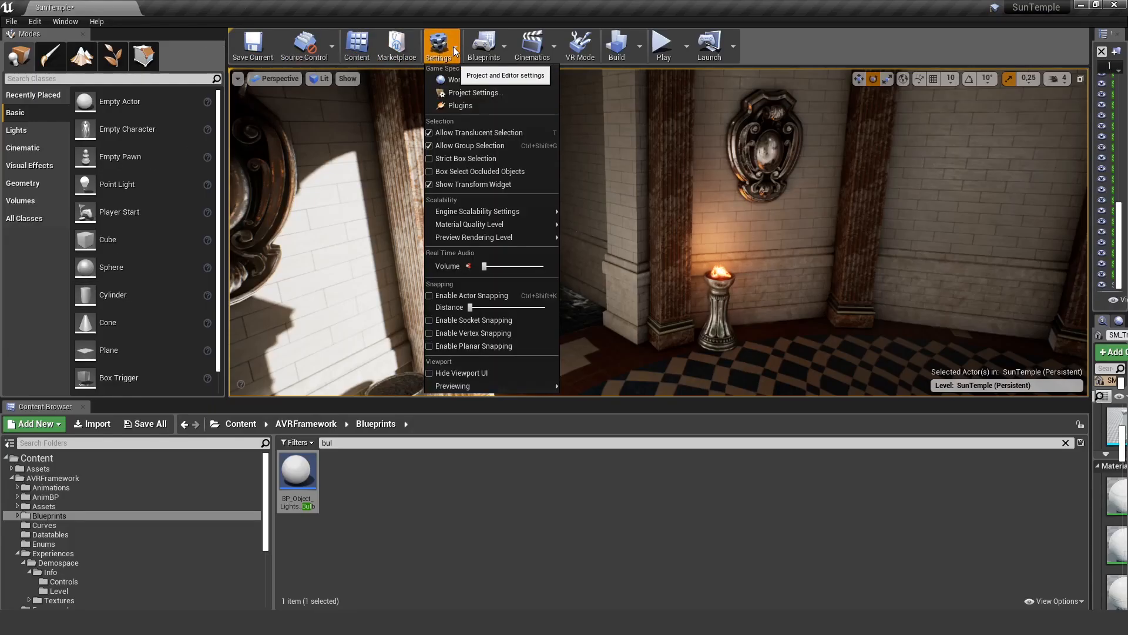
left_click(461, 105)
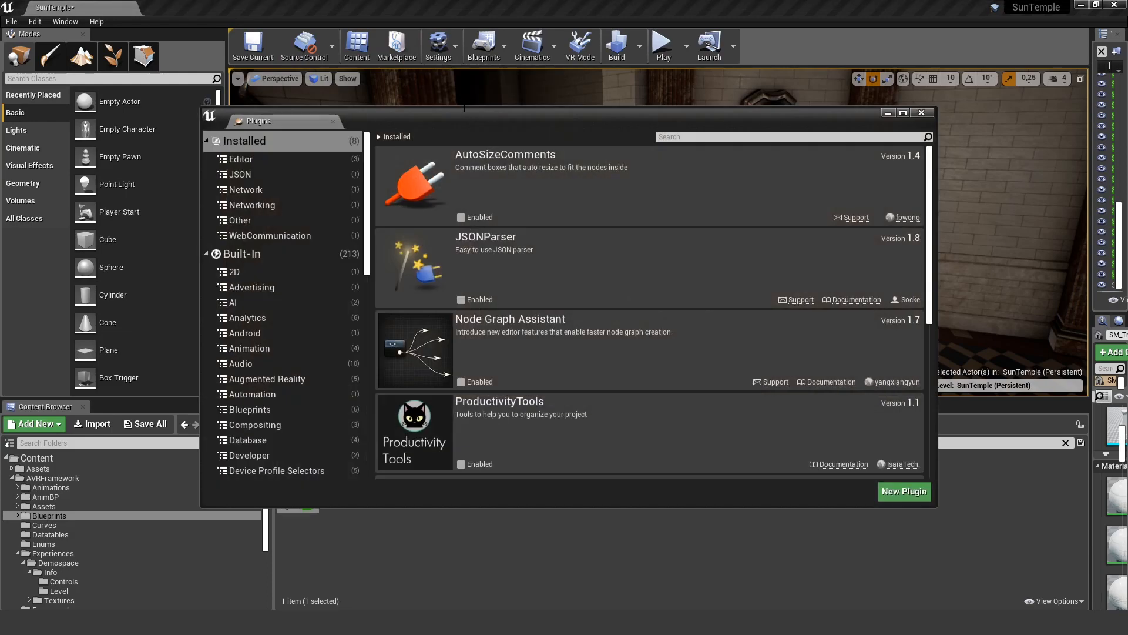
left_click(304, 252)
left_click(682, 136)
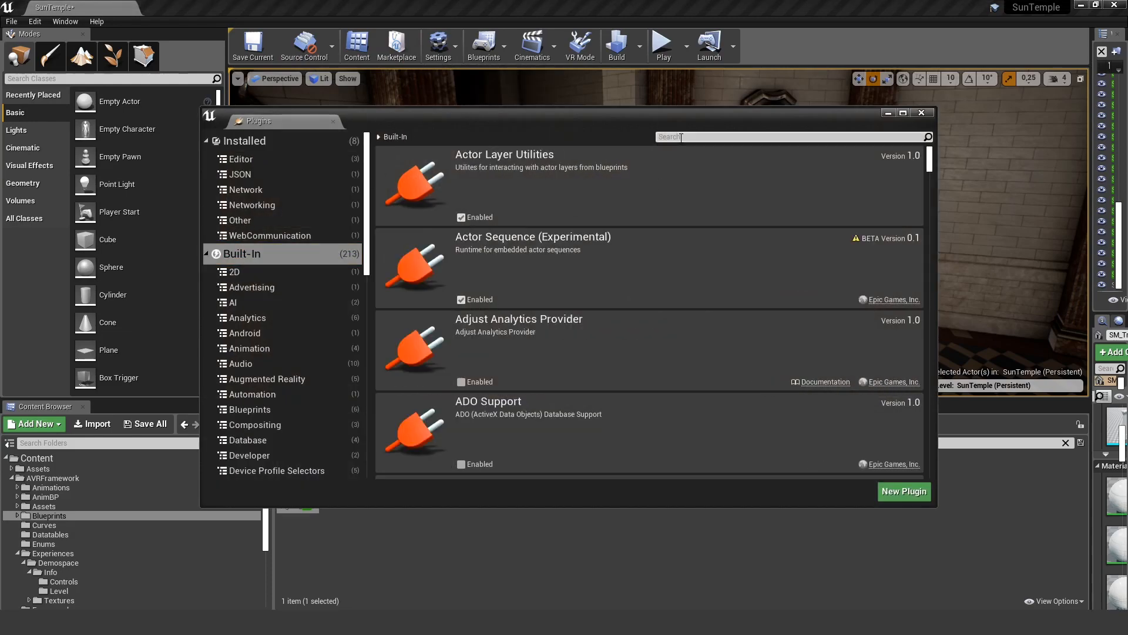
type("ocu")
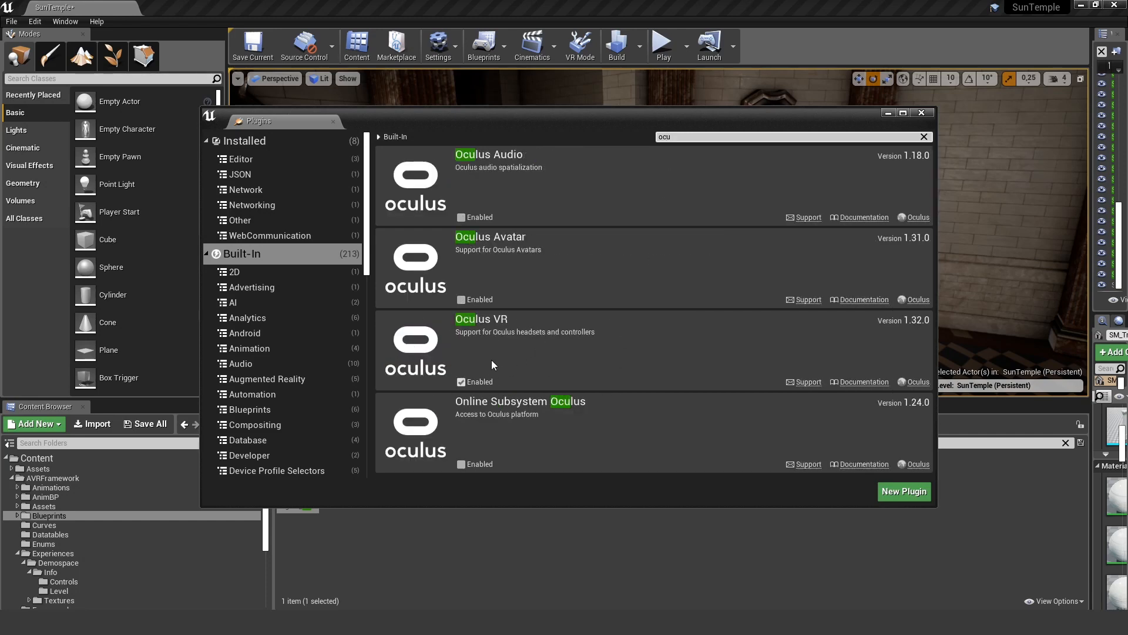
left_click(462, 382)
left_click_drag(551, 127, 529, 117)
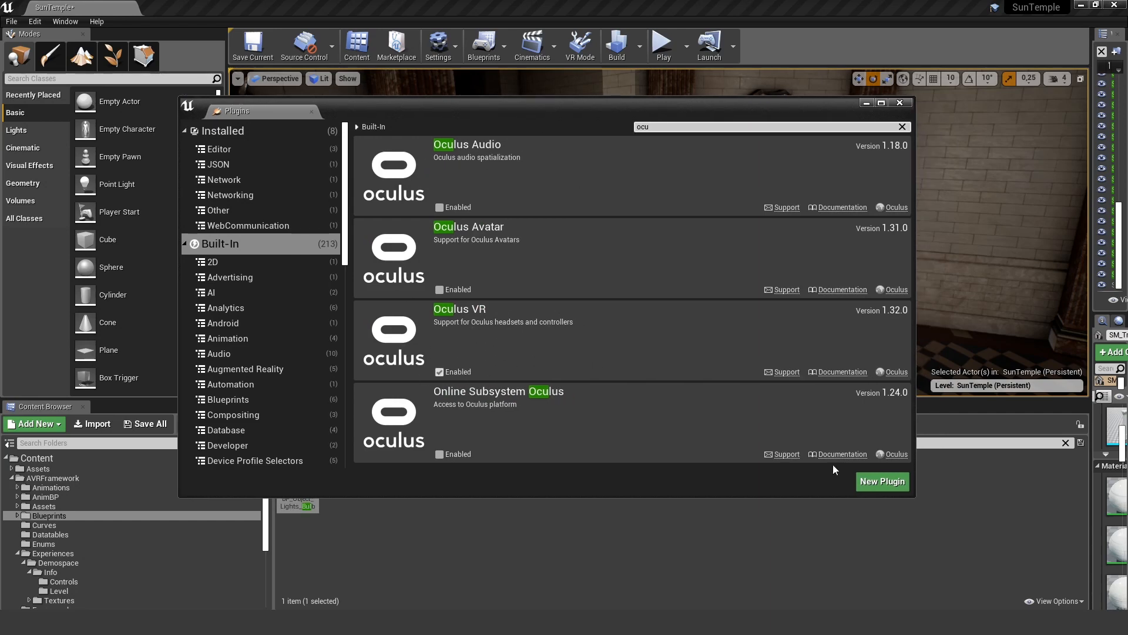
left_click(901, 106)
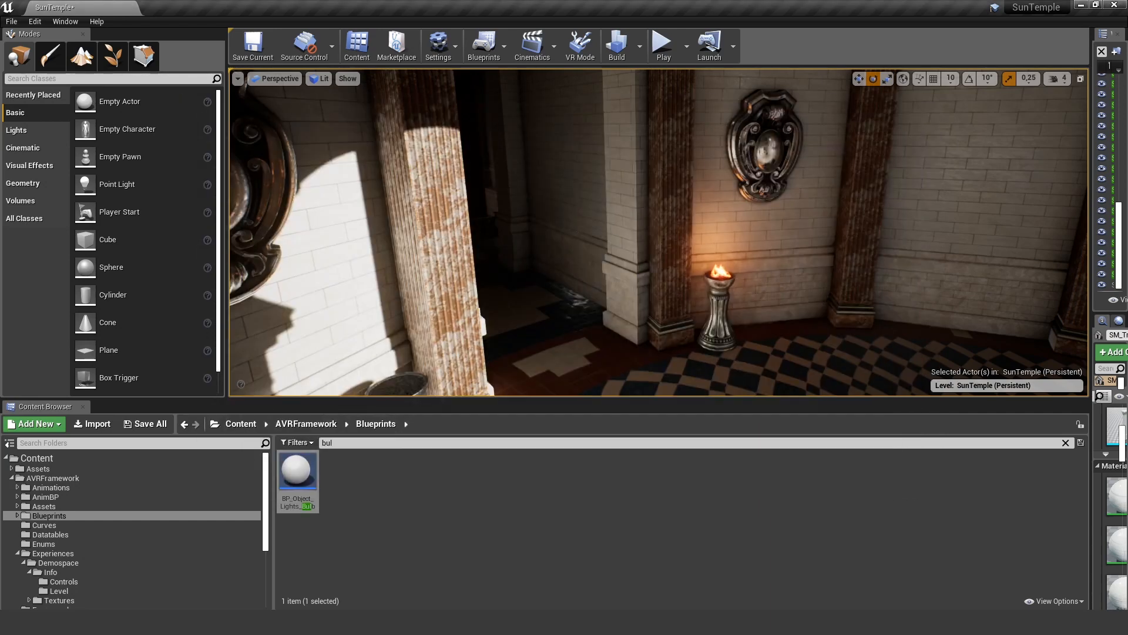
Go to the OculusVR plugin section of the project settings and launch the Oculus utilities window.
left_click(455, 47)
left_click(475, 94)
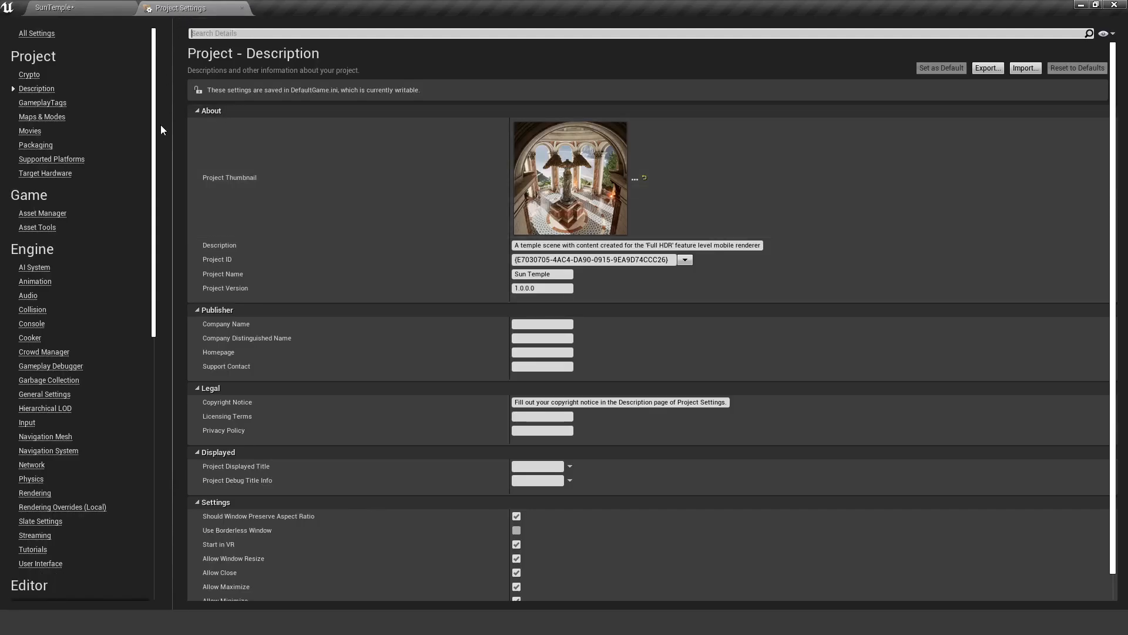
left_click_drag(155, 101, 146, 388)
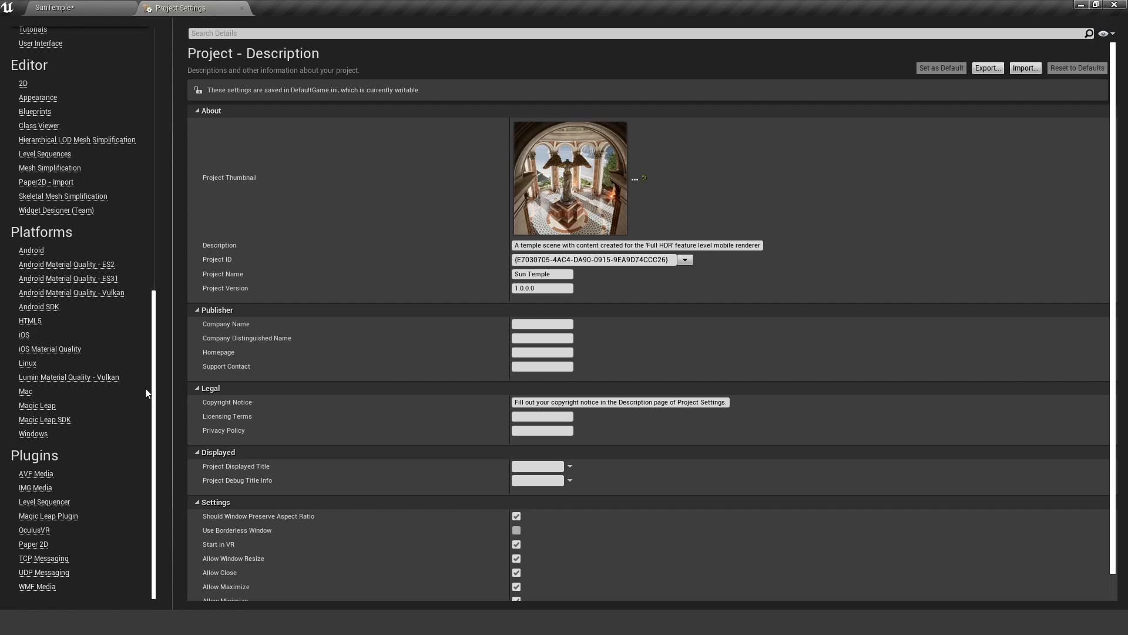
left_click(36, 530)
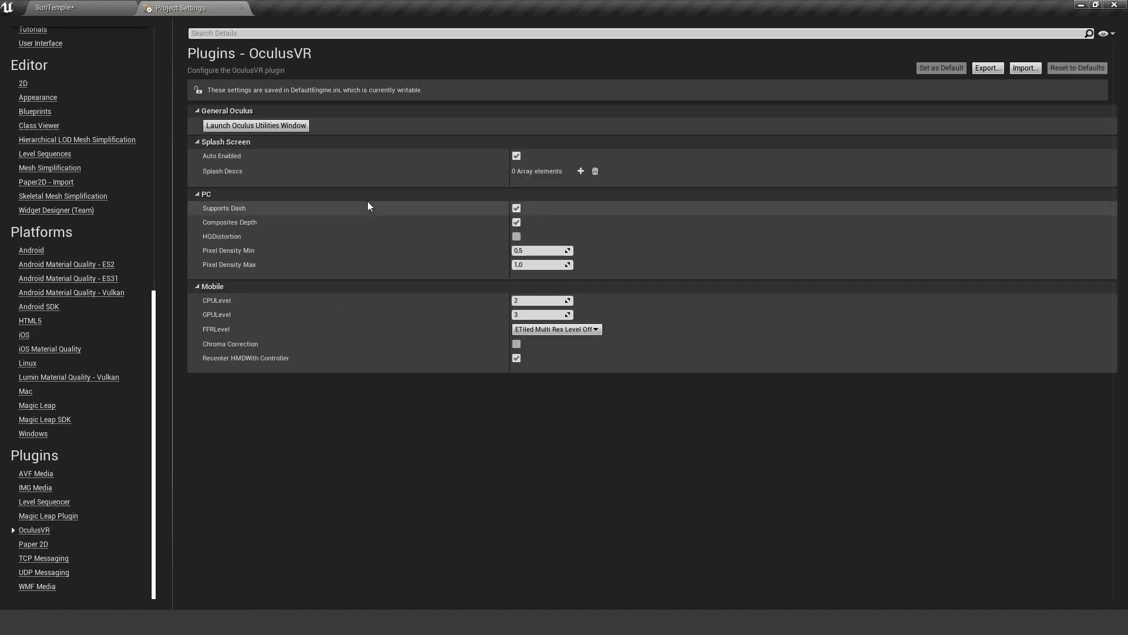
left_click(268, 126)
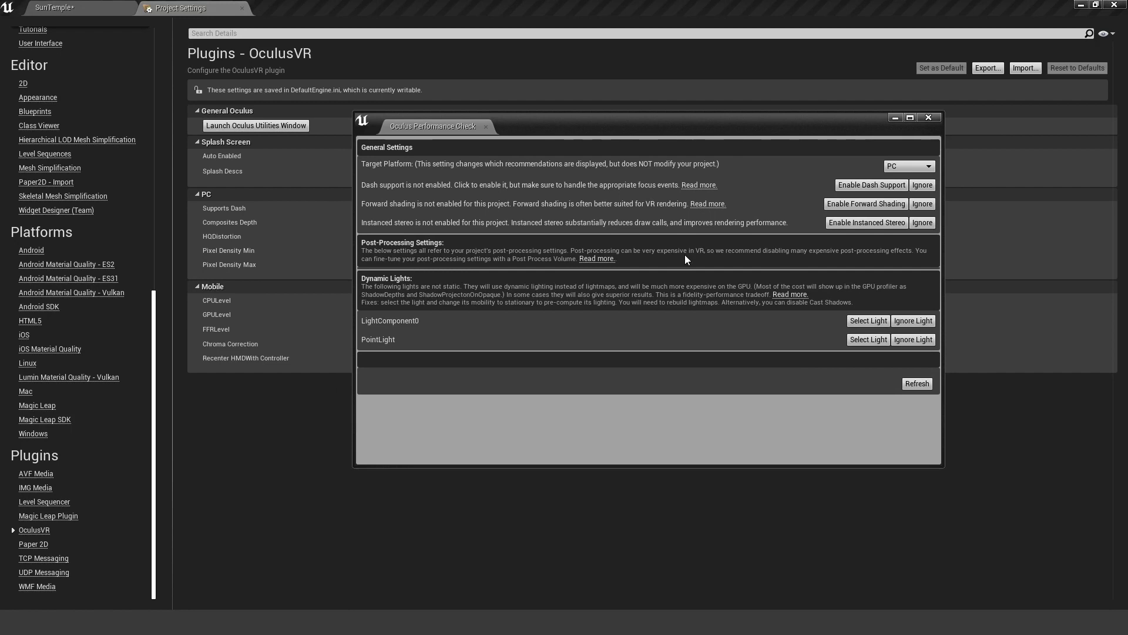
left_click_drag(562, 124, 491, 135)
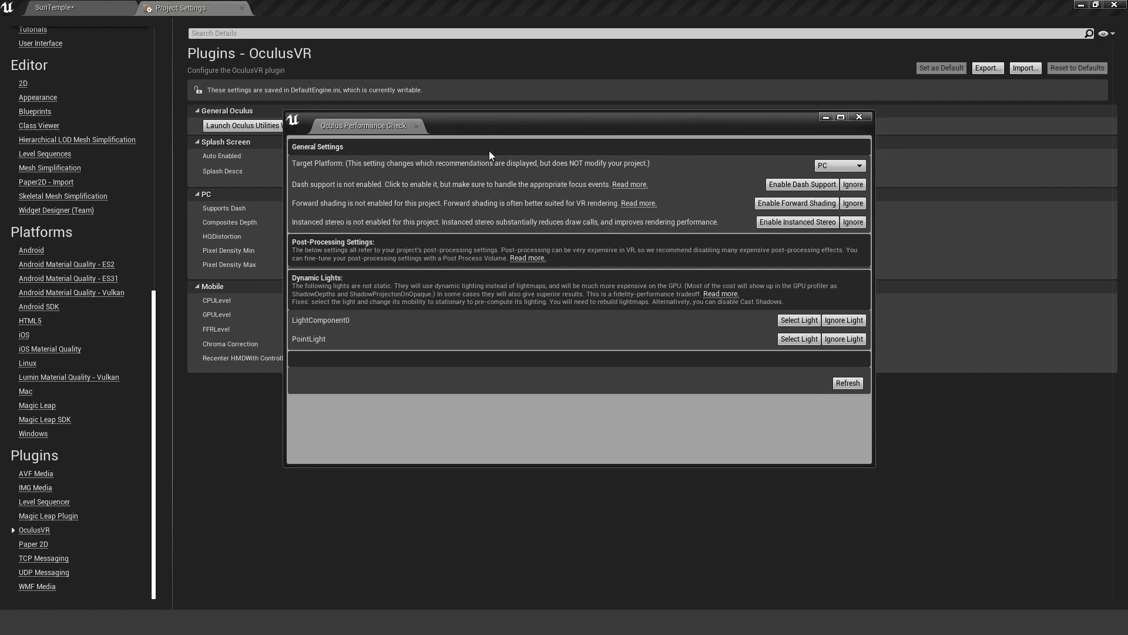
left_click_drag(559, 124, 566, 117)
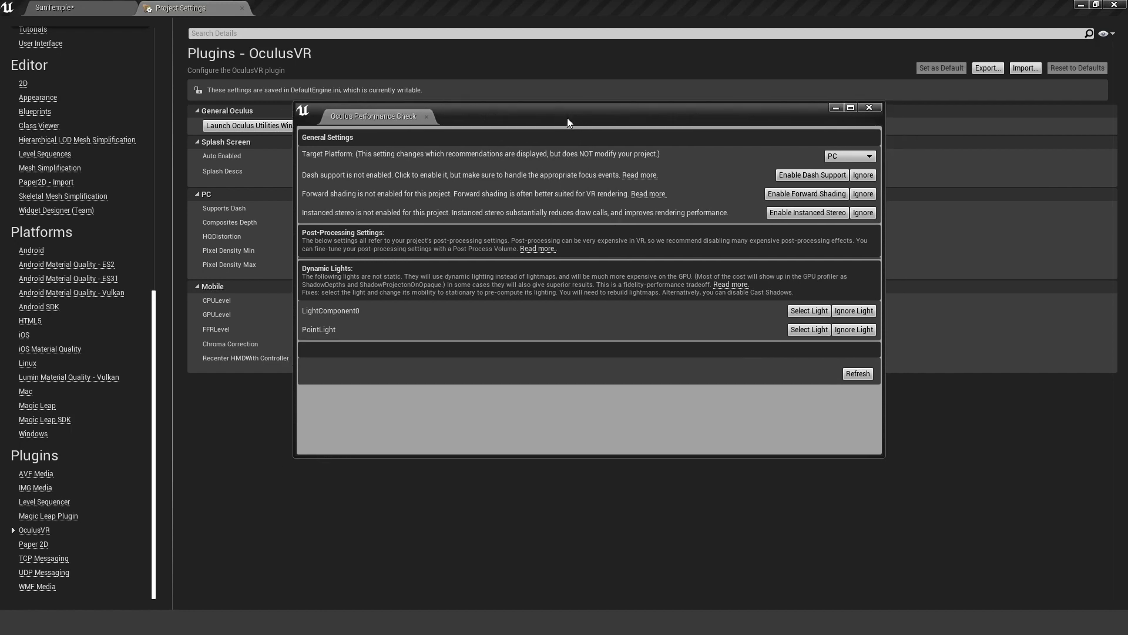
Set the performance check's target platform to Mobile and enable the recommended Multi-View.
left_click(866, 157)
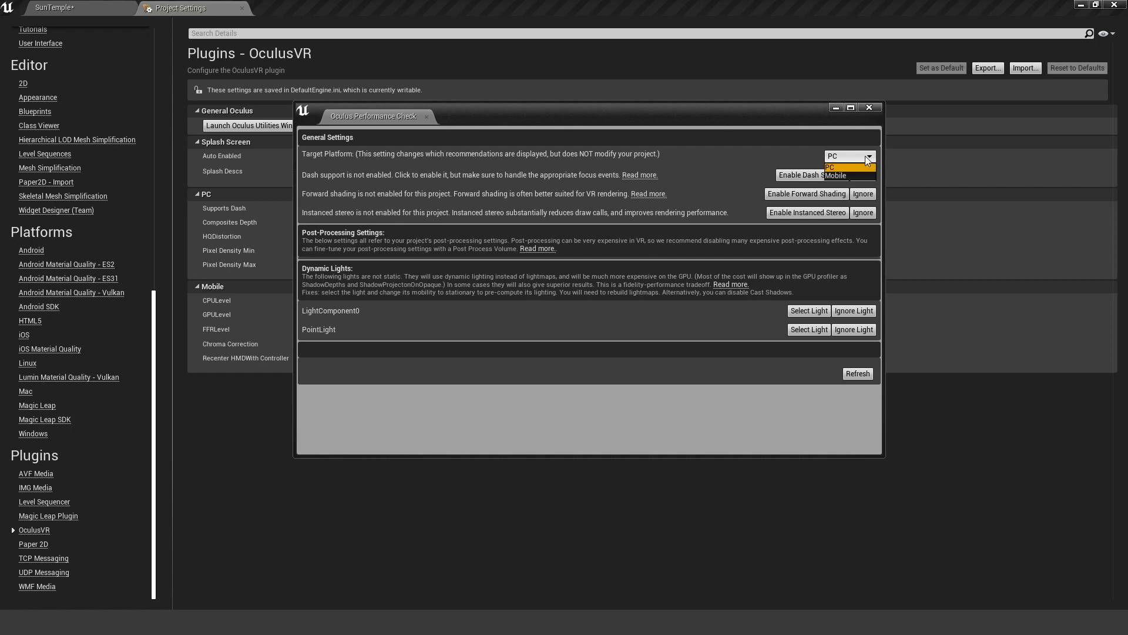
left_click(846, 175)
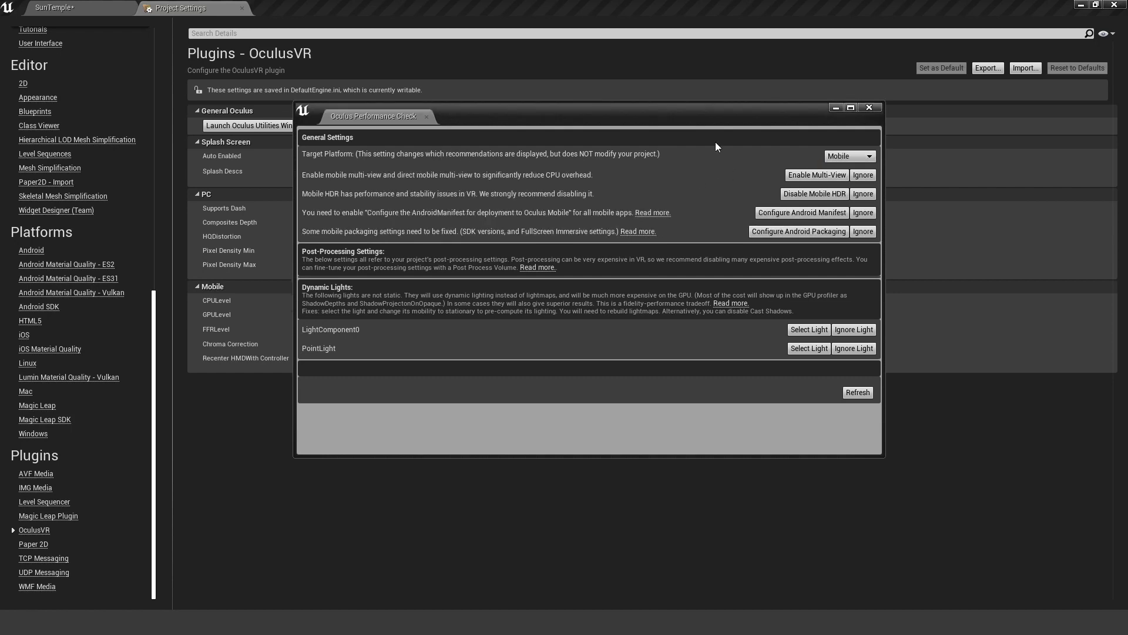
left_click_drag(714, 119, 706, 107)
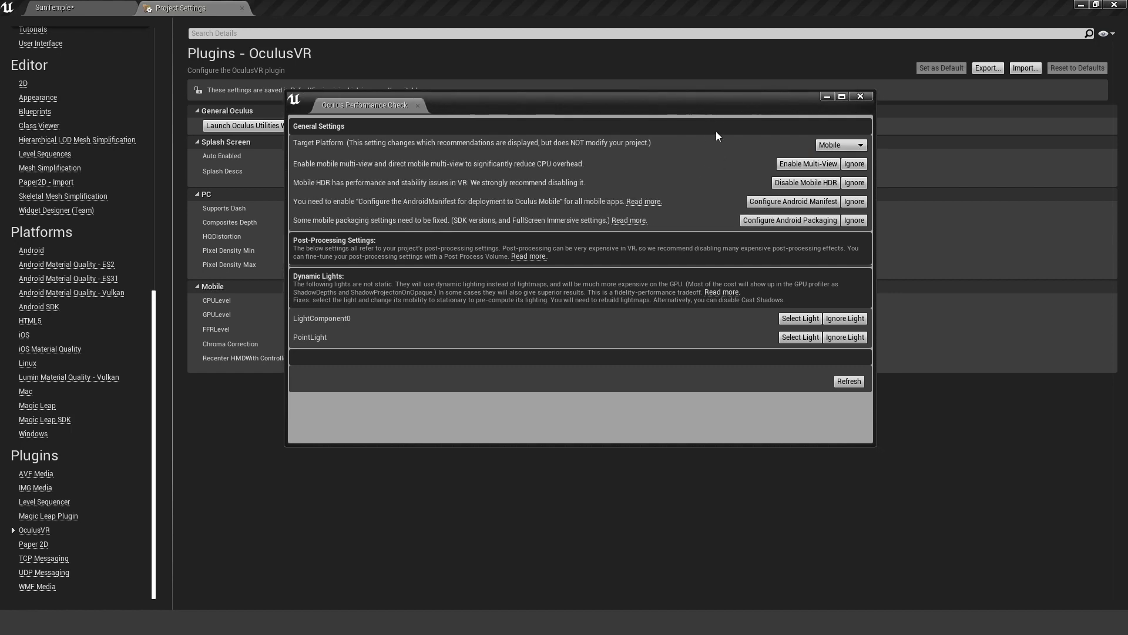
left_click(808, 164)
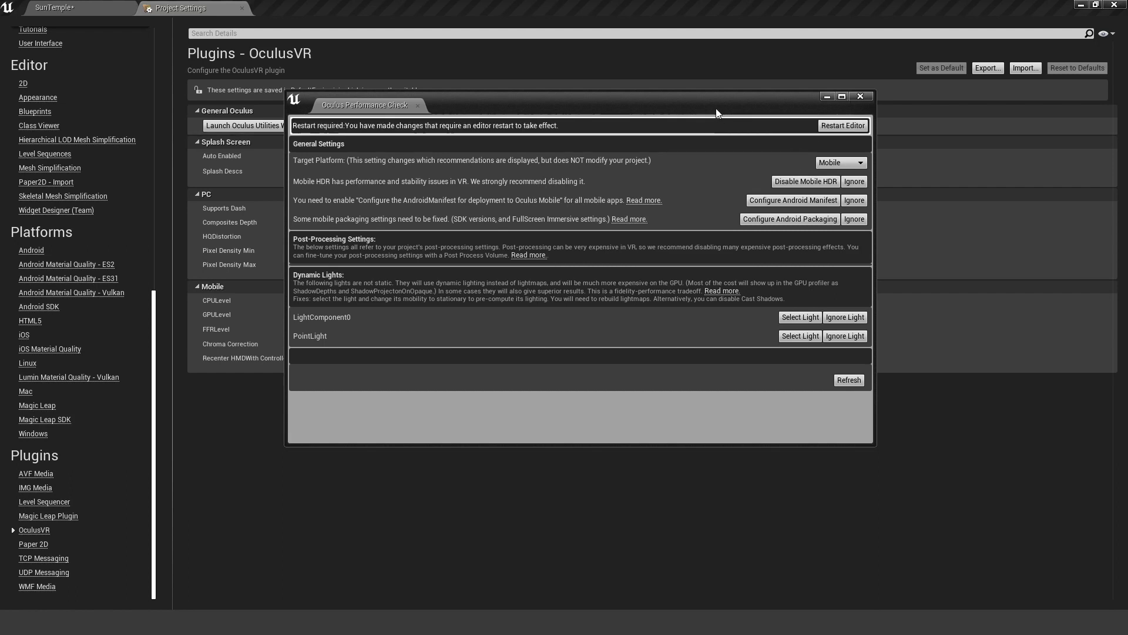
Apply the performance check's recommendation to disable Mobile HDR.
left_click_drag(715, 108, 708, 88)
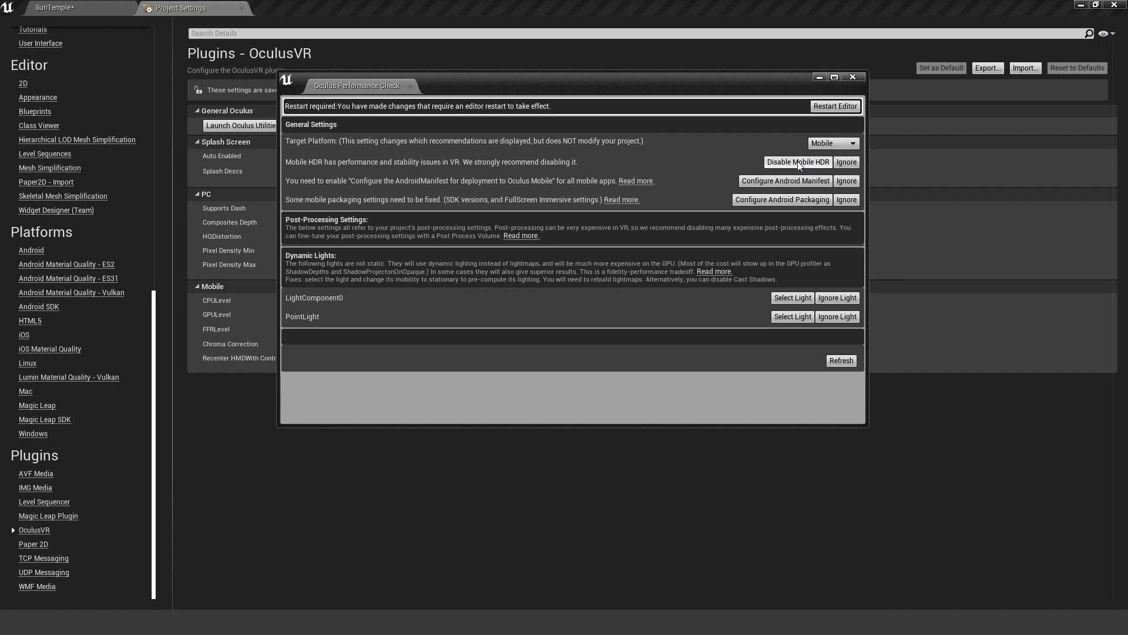
left_click_drag(595, 89, 615, 101)
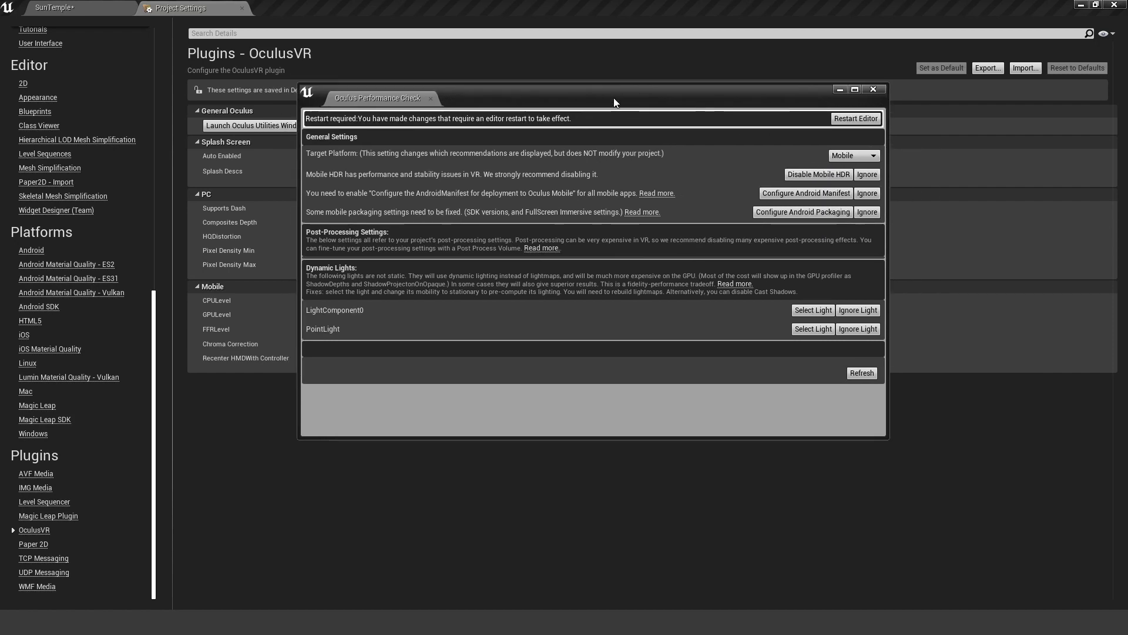
left_click(823, 174)
left_click_drag(696, 94, 615, 101)
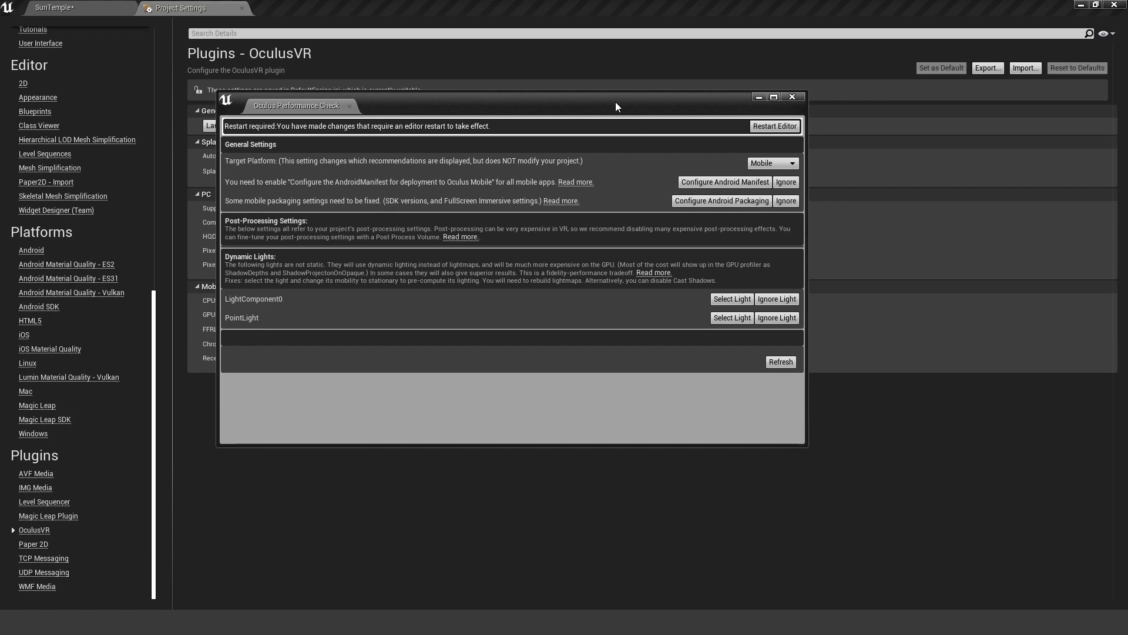
Apply the recommended Android manifest and Android packaging configurations for Oculus Mobile.
left_click(725, 182)
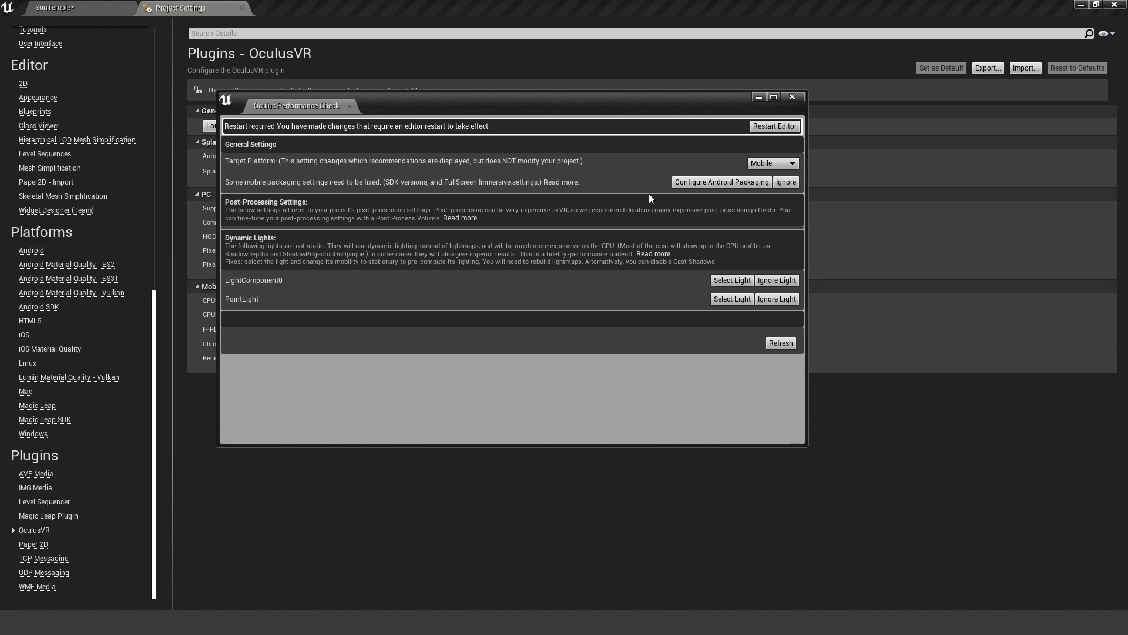
left_click(703, 183)
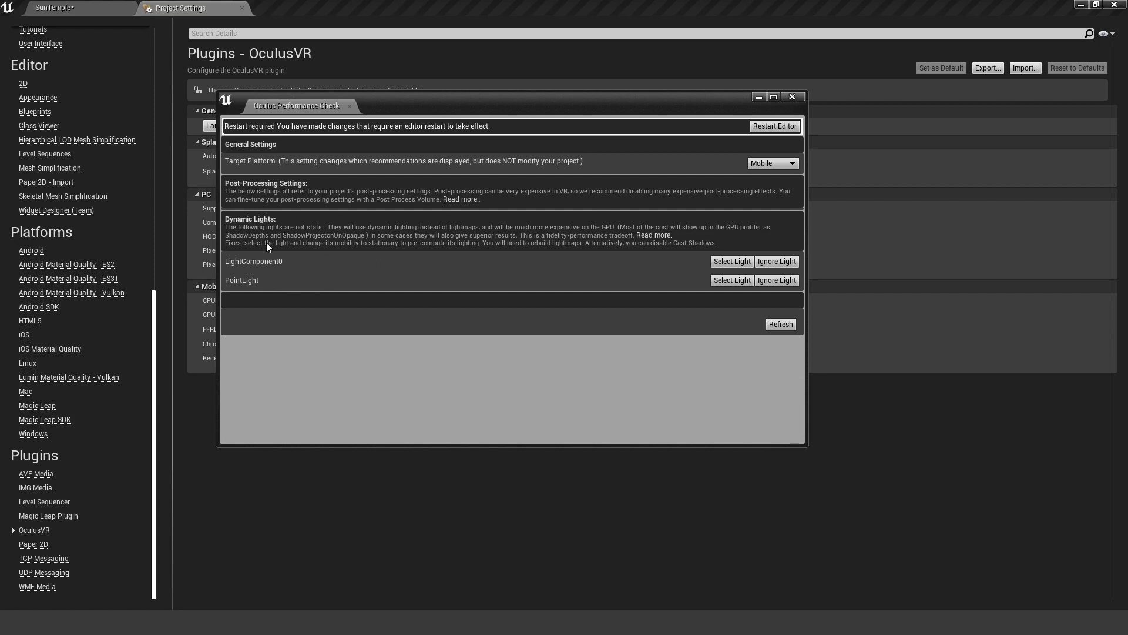
left_click_drag(402, 109, 440, 98)
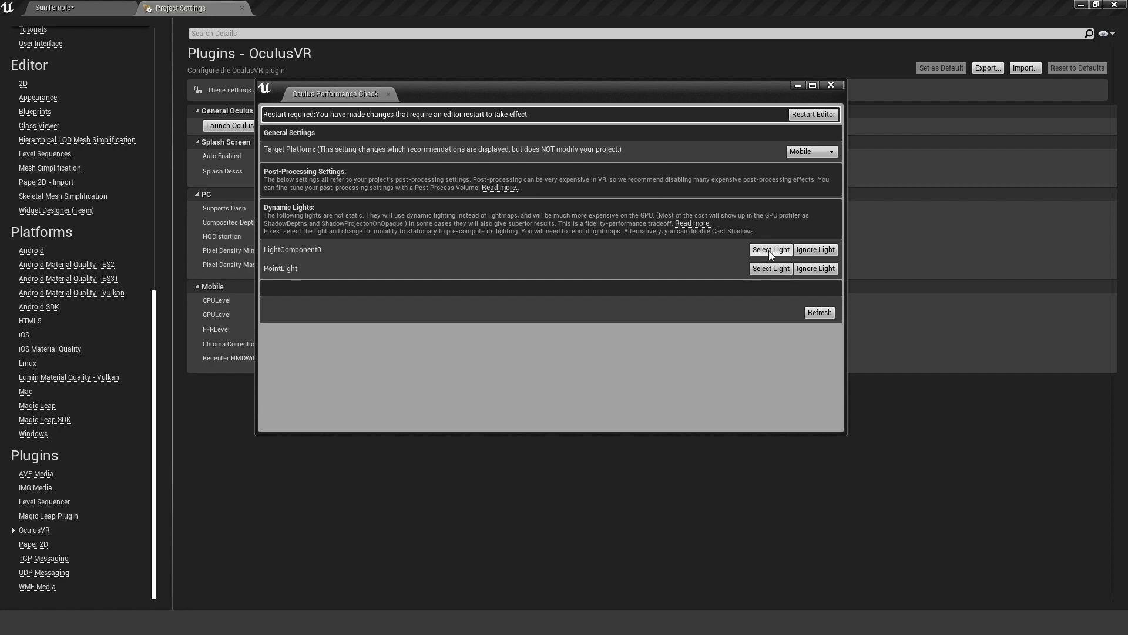
Select the directional light flagged as LightComponent0 and set its mobility to Static in the level.
left_click_drag(560, 93, 1127, 141)
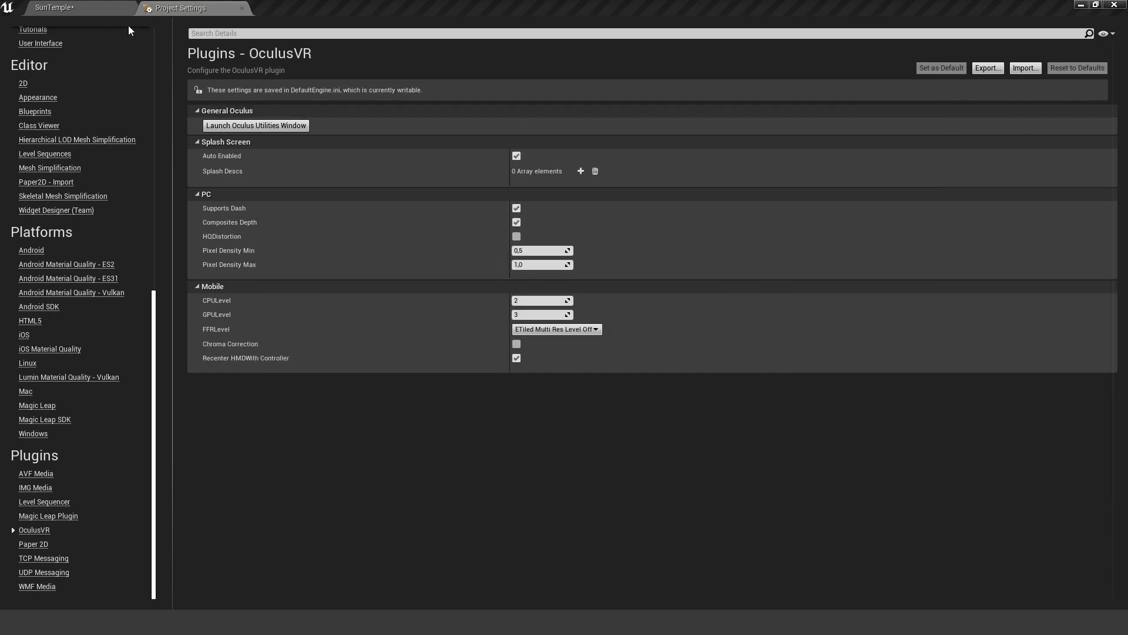
left_click(75, 9)
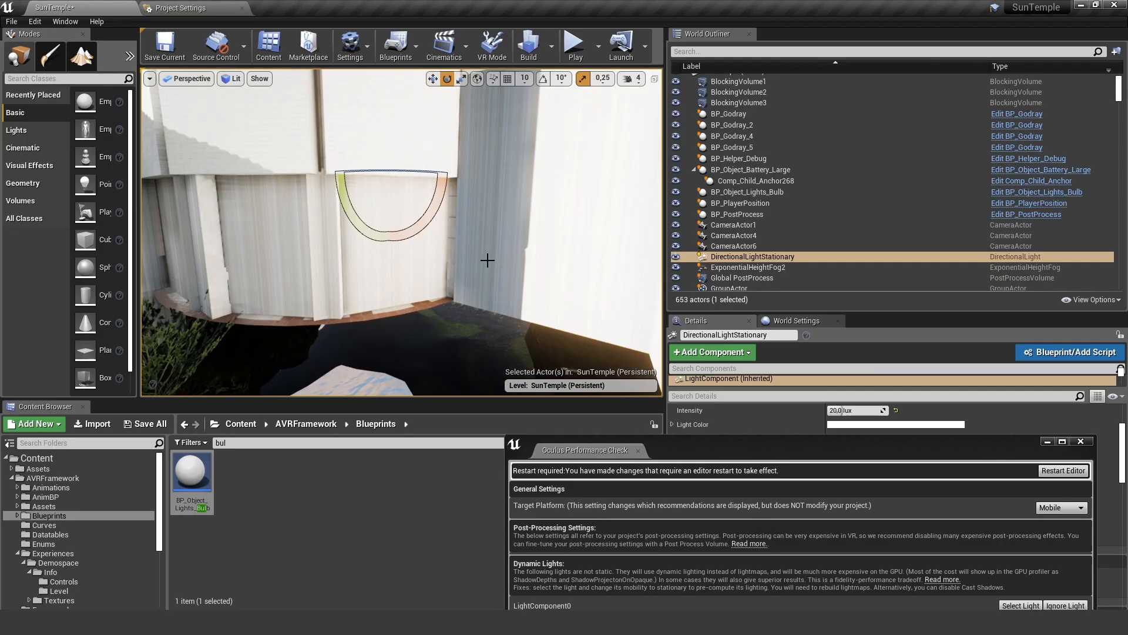
key("w")
right_click_drag(488, 260, 504, 255)
left_click_drag(723, 446, 219, 245)
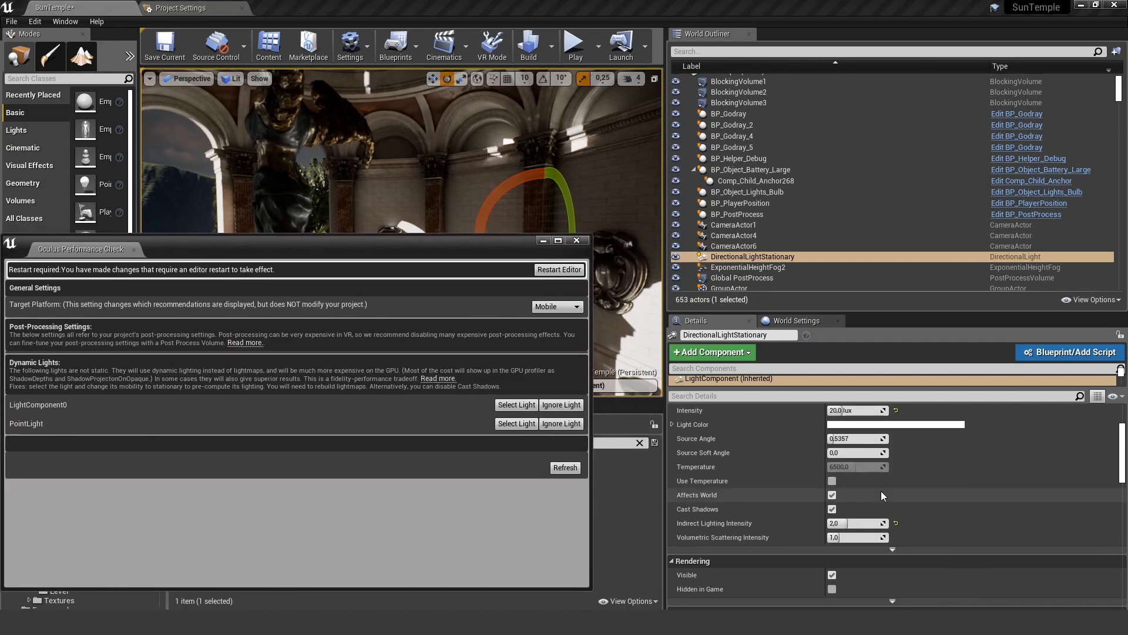
scroll(880, 492, "up", 3)
left_click_drag(413, 244, 601, 283)
left_click(857, 277)
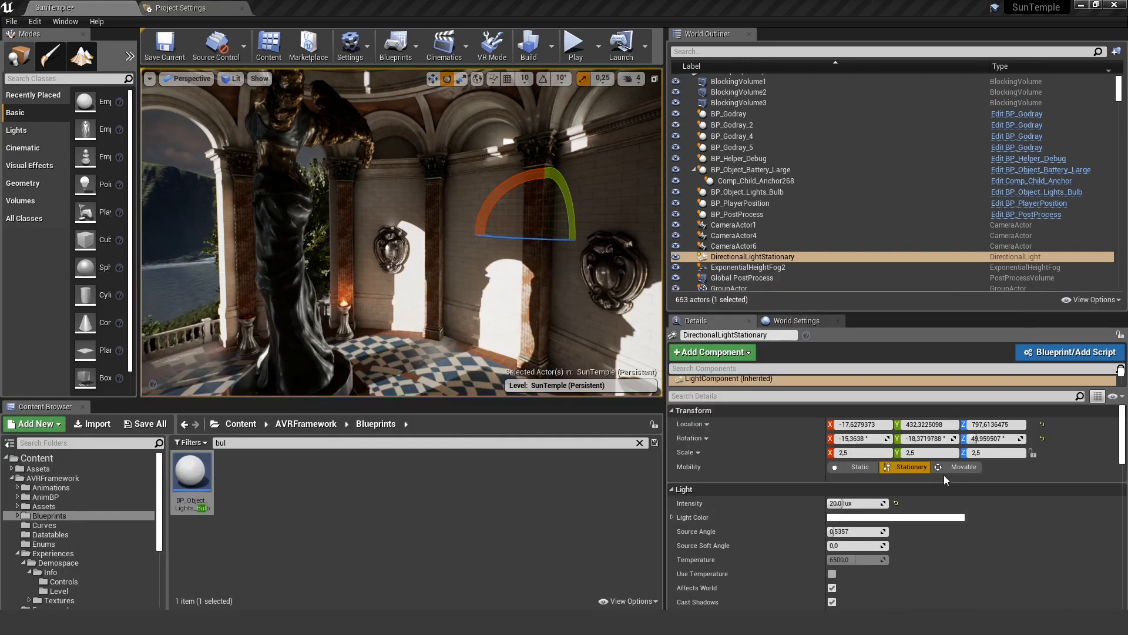
left_click(858, 467)
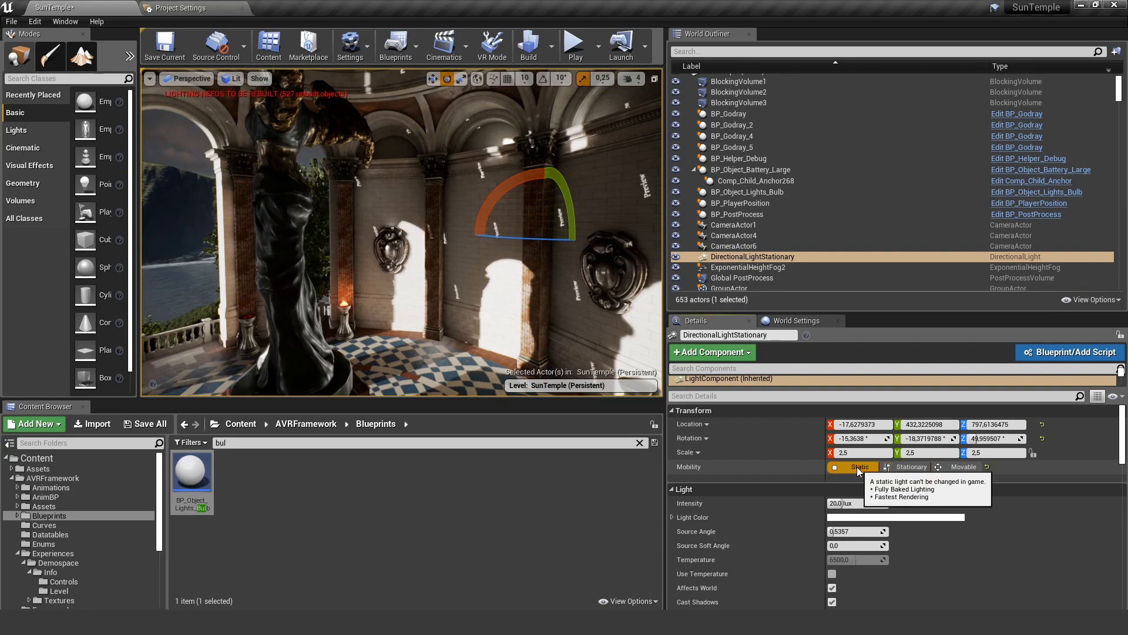
Inspect the relit temple, reselect the directional light and bring the Oculus Performance Check window back over the level.
right_click_drag(402, 233, 559, 249)
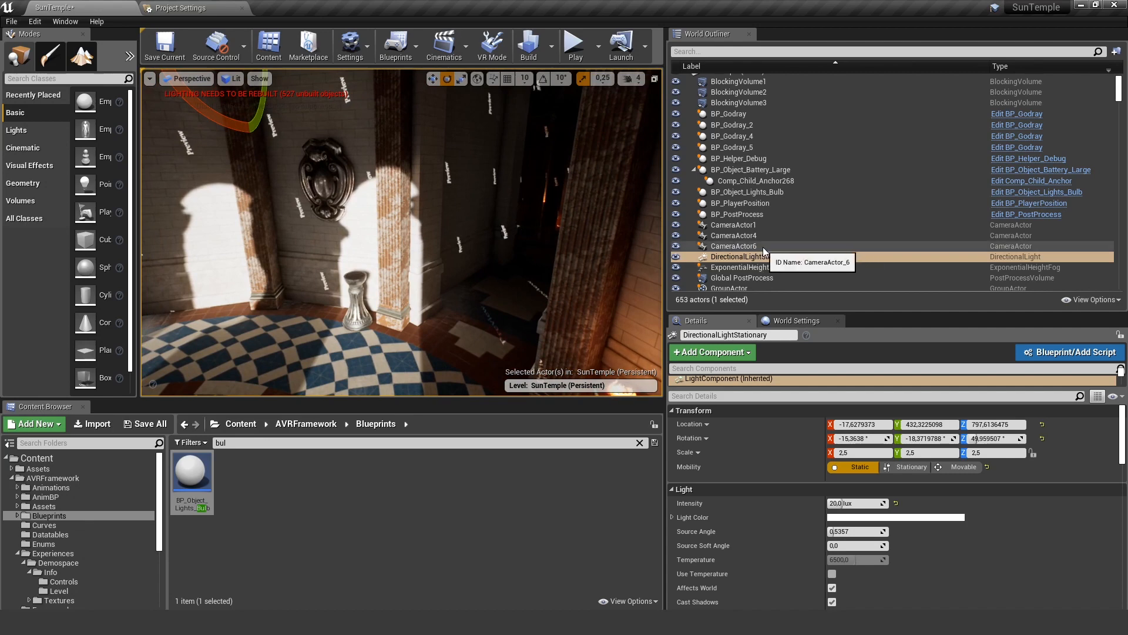
left_click(820, 258)
left_click_drag(1127, 212, 361, 203)
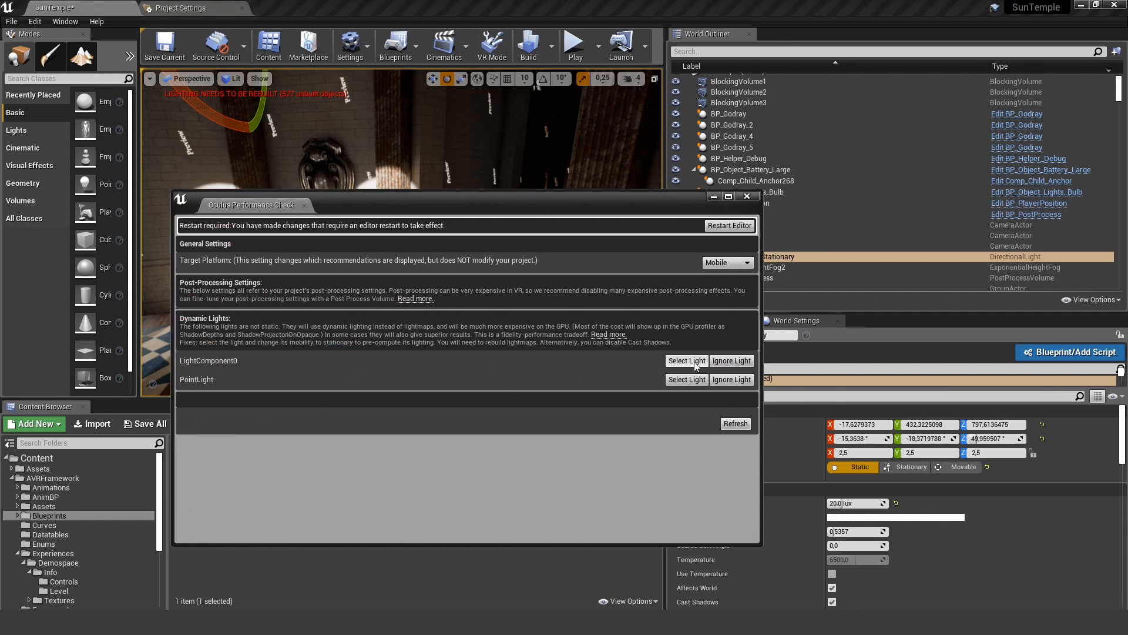
Select the light flagged as PointLight, frame it in the level and move the Oculus Performance Check window out of the way.
left_click(687, 379)
left_click_drag(625, 202, 459, 197)
key("f")
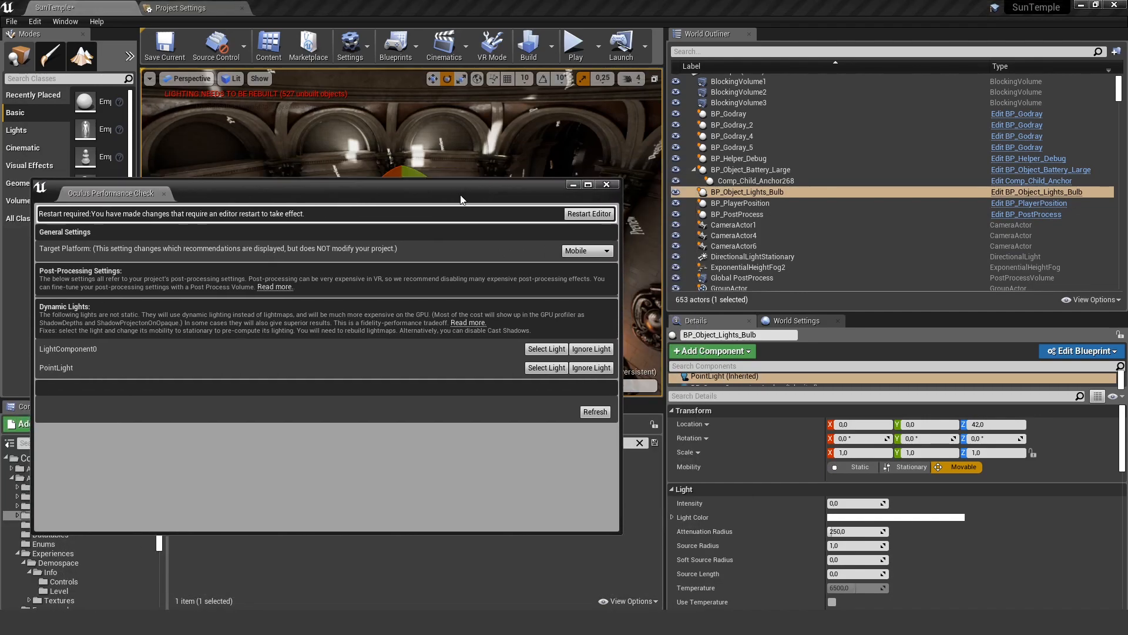
left_click_drag(593, 192, 1127, 161)
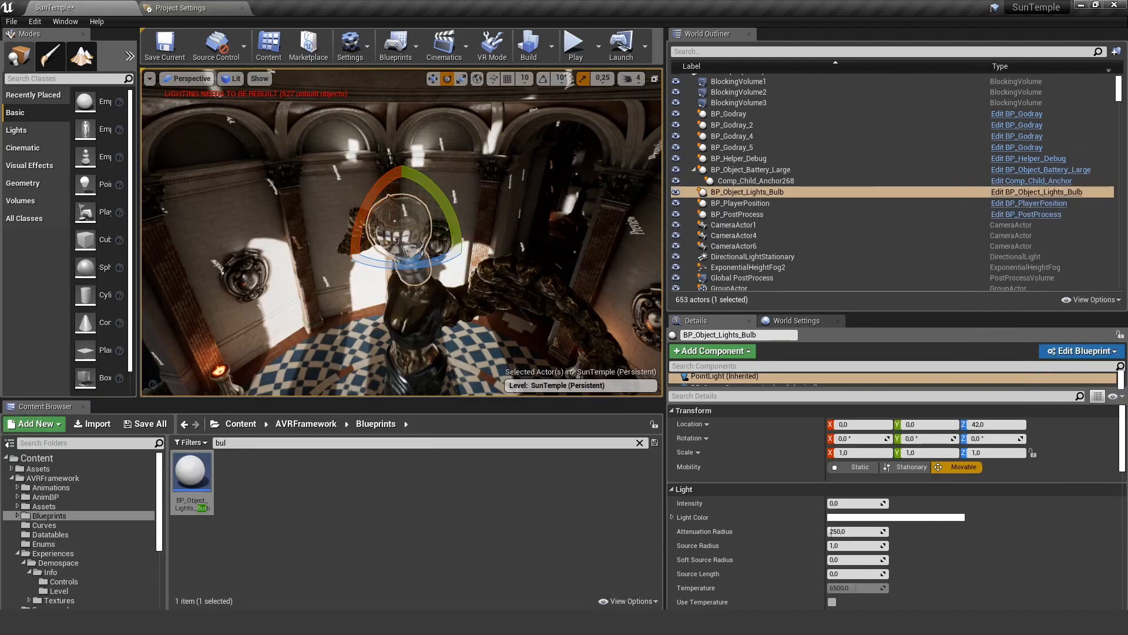
Examine the selected light bulb, the statue beneath it and the surrounding temple interior from several angles.
left_click_drag(459, 235, 405, 235, "alt")
key("w")
right_click_drag(406, 235, 382, 240)
key("s")
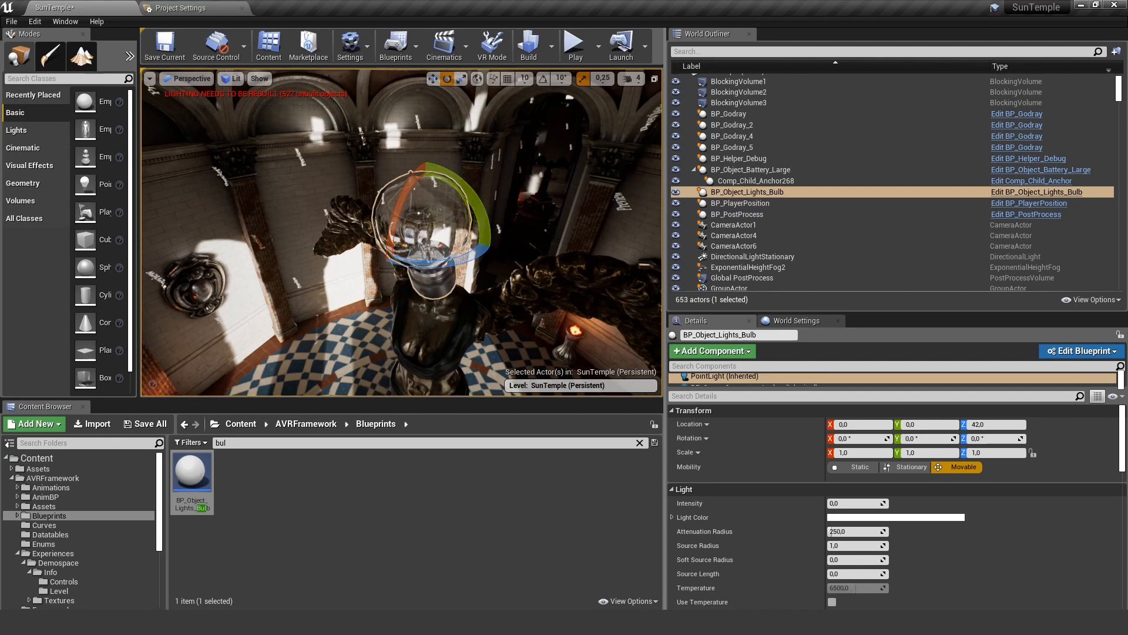
key("w")
right_click_drag(402, 232, 323, 255)
key("s")
key("w")
key("w")
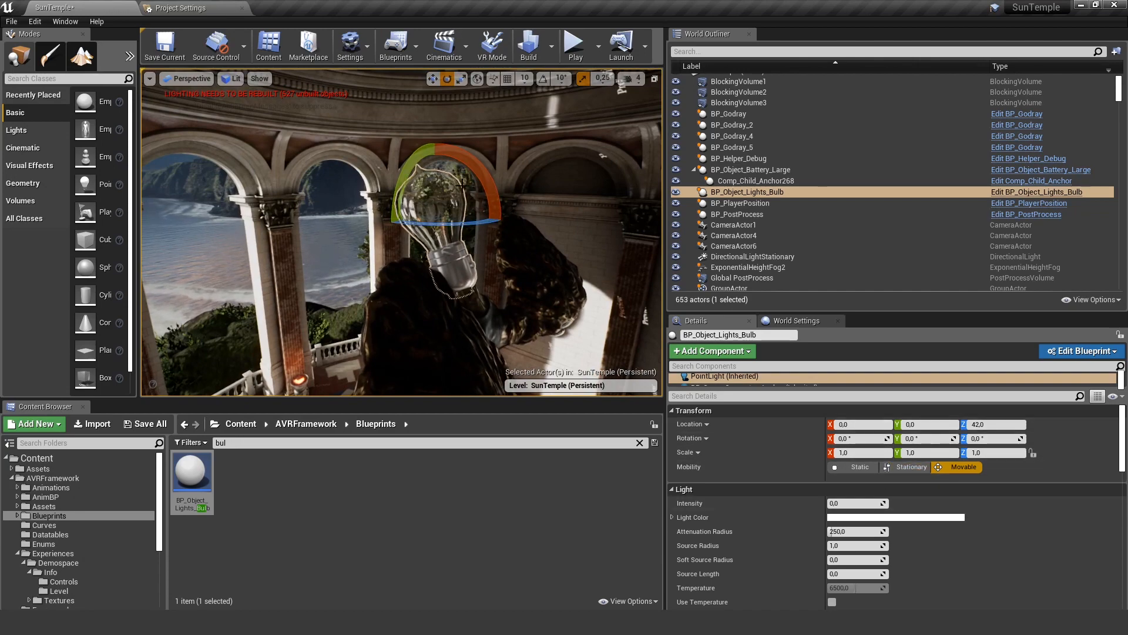
key("a")
right_click_drag(434, 194, 567, 265)
key("s")
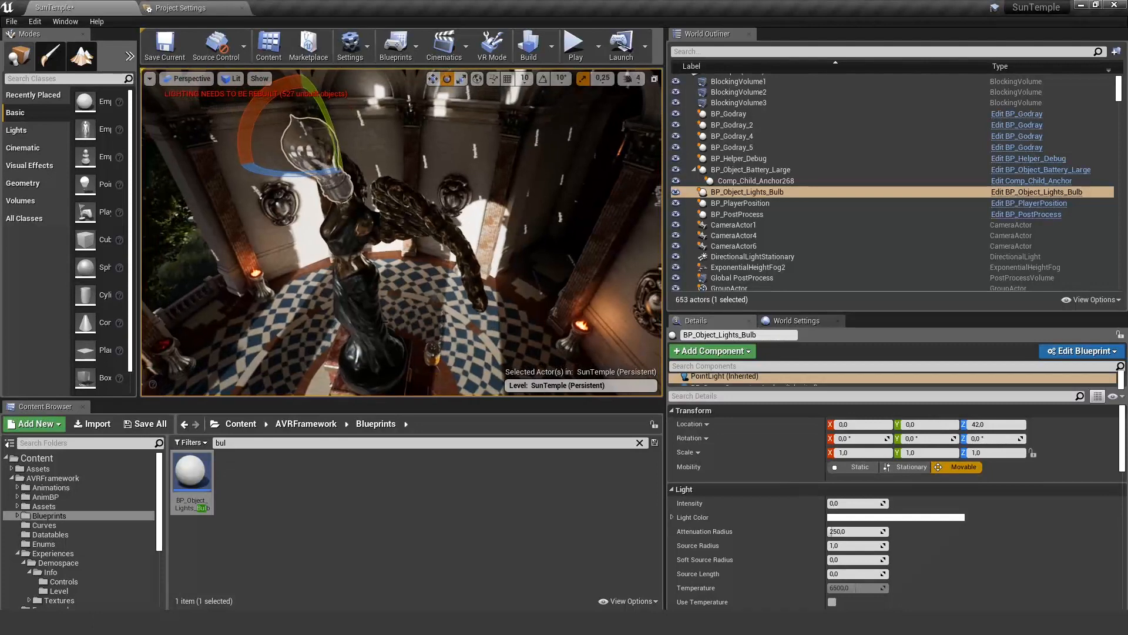
right_click_drag(583, 324, 617, 329)
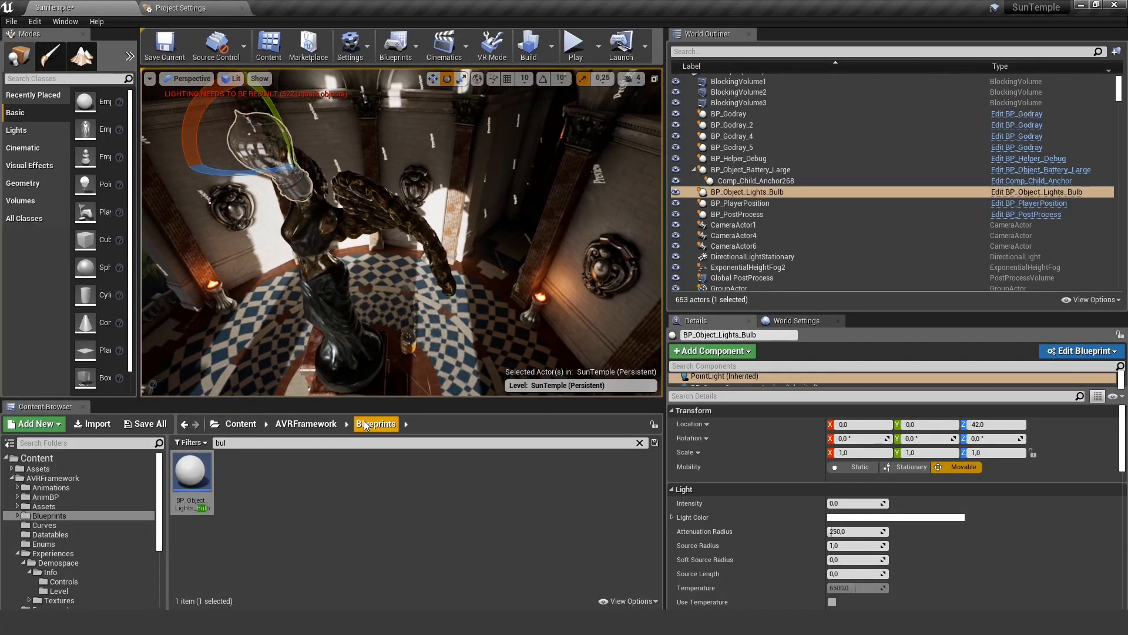
Enlarge the level viewport and turn off game view to show the light and reflection capture icons.
left_click_drag(336, 399, 337, 466)
mouse_move(376, 329)
right_mouse_down()
mouse_move(376, 350)
mouse_move(364, 341)
right_mouse_up()
key("w")
key("g")
Filter the World Outliner for "light" and set the mobility of the first four point lights in the list to Static.
left_click(727, 52)
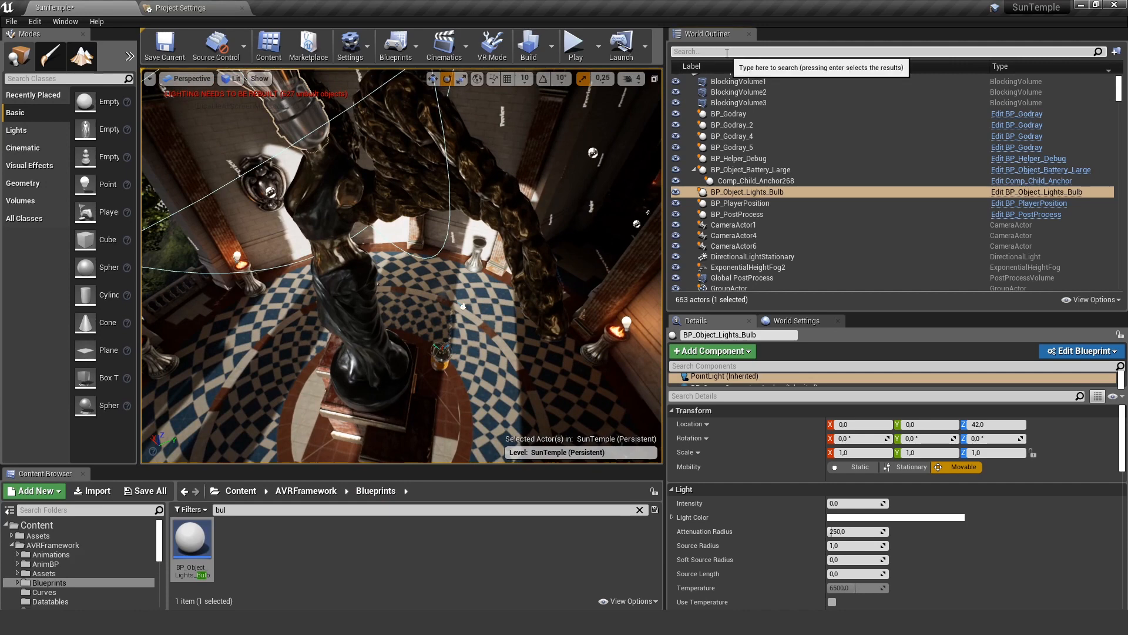
type("light")
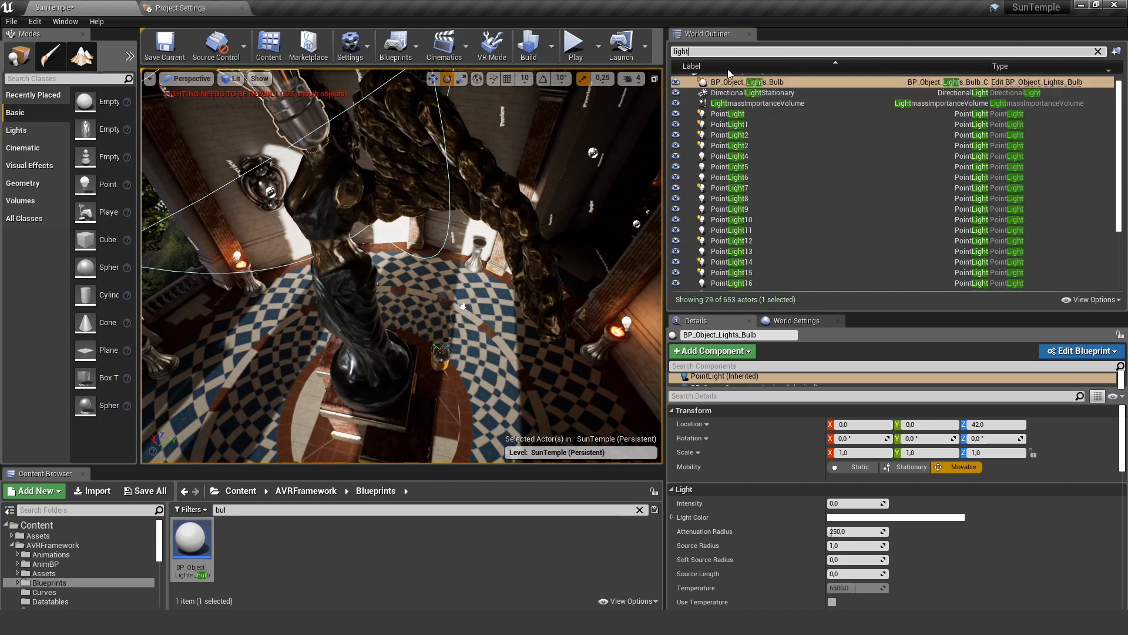
left_click(757, 115)
left_click(757, 143, "shift")
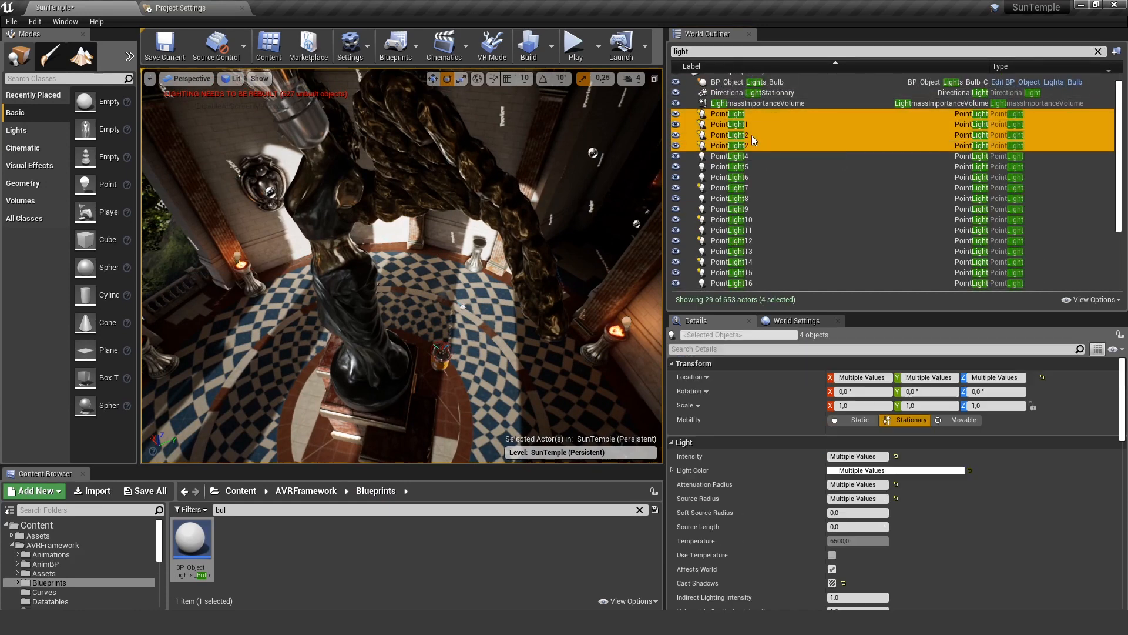
left_click(859, 420)
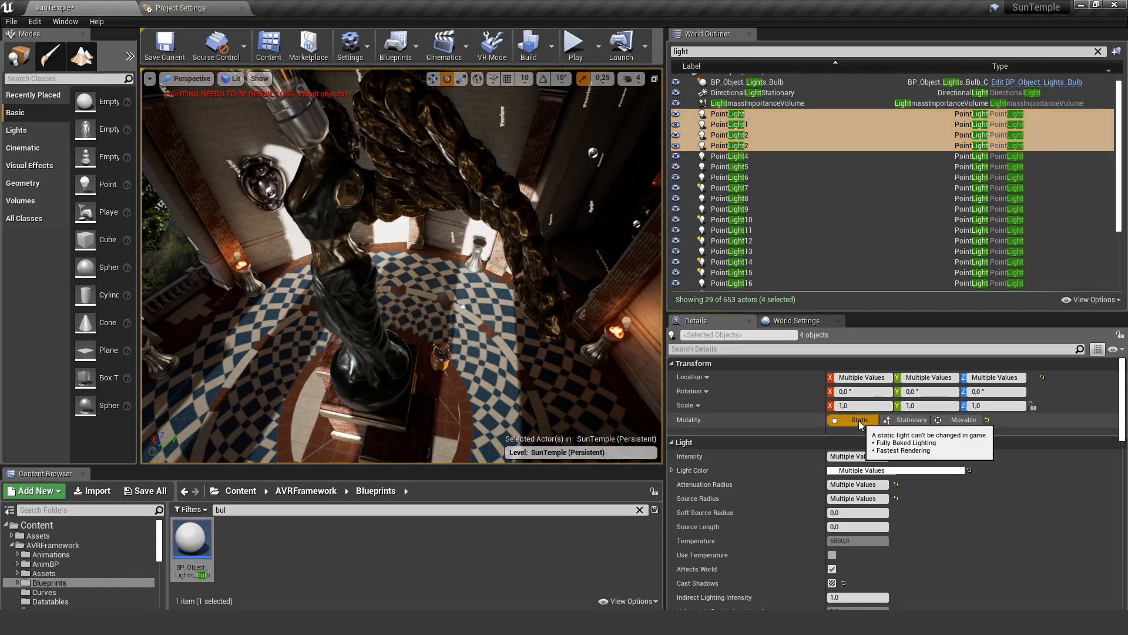
Set the mobility of PointLight7 through PointLight20 to Static.
left_click(730, 188)
scroll(815, 247, "down", 3)
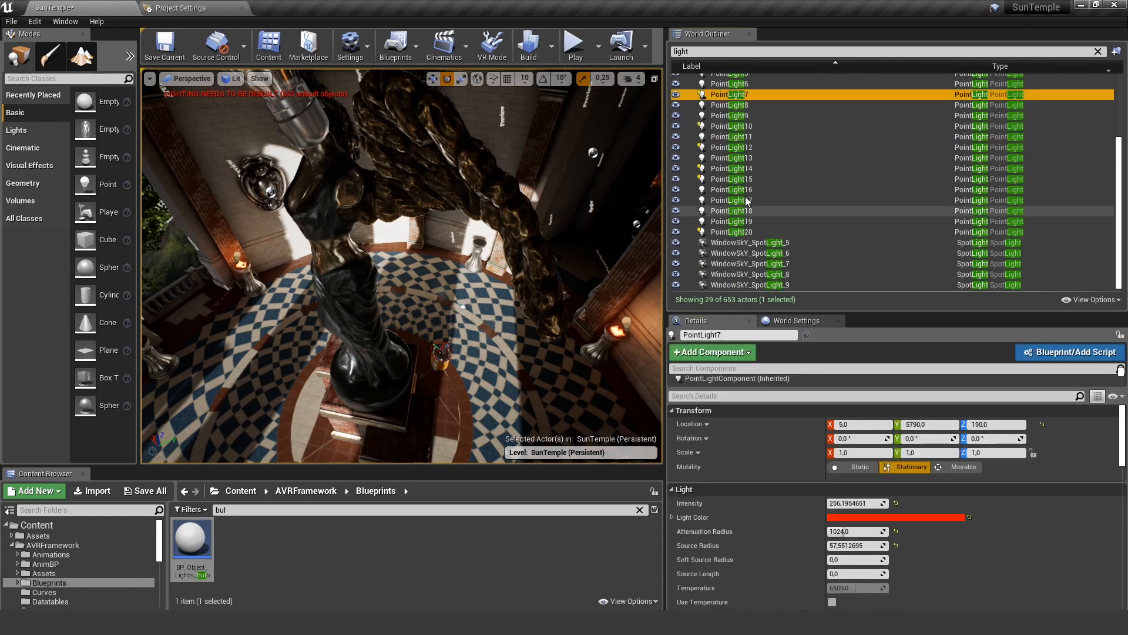
left_click(741, 232, "shift")
left_click(860, 421)
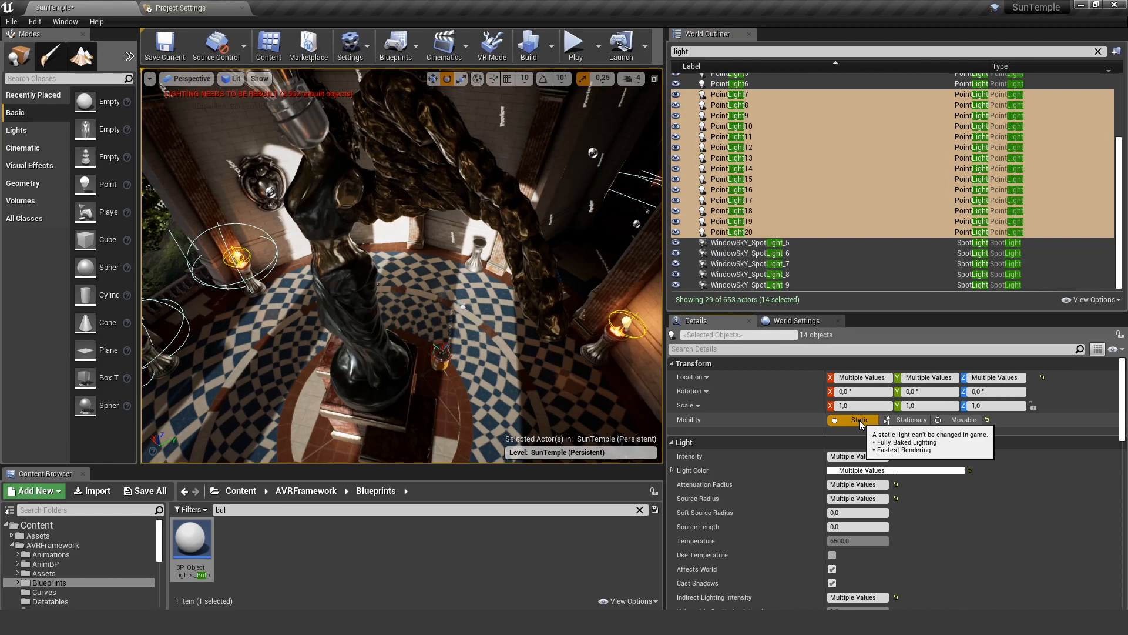
Check the mobility of WindowSkY_SpotLight_5 and look closely at a burning fire bowl beside the wall.
double_click(729, 243)
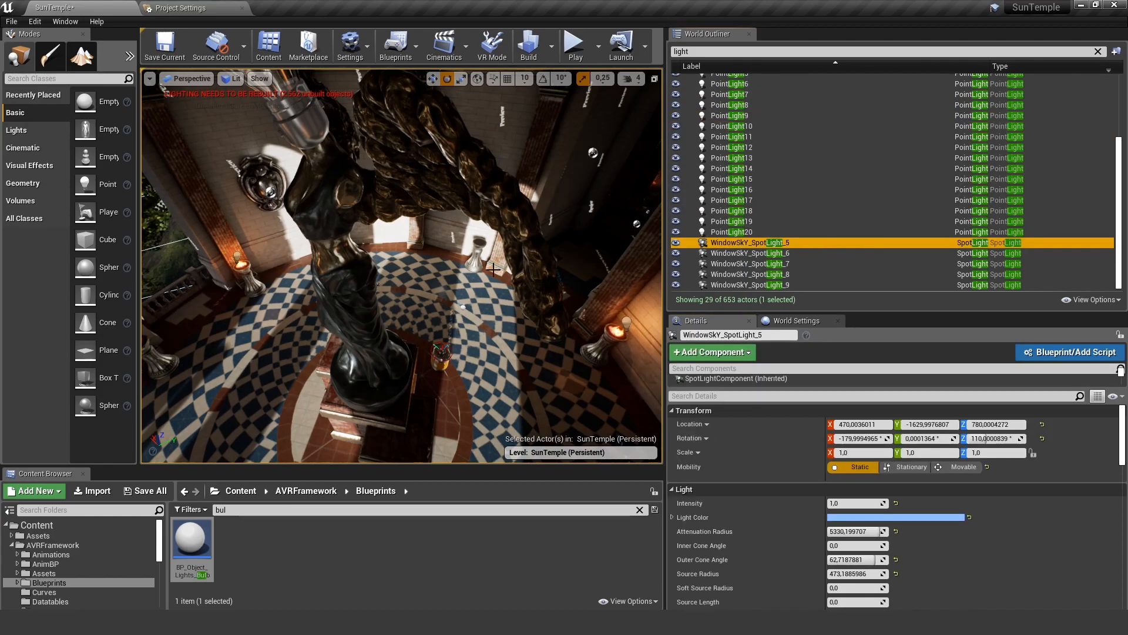
key("w")
mouse_move(356, 258)
right_mouse_down()
mouse_move(423, 235)
mouse_move(464, 244)
mouse_move(347, 267)
mouse_move(293, 261)
mouse_move(375, 201)
mouse_move(353, 194)
right_mouse_up()
left_click(375, 201)
View the level in the Shader Complexity & Quads optimization view mode.
left_click(232, 78)
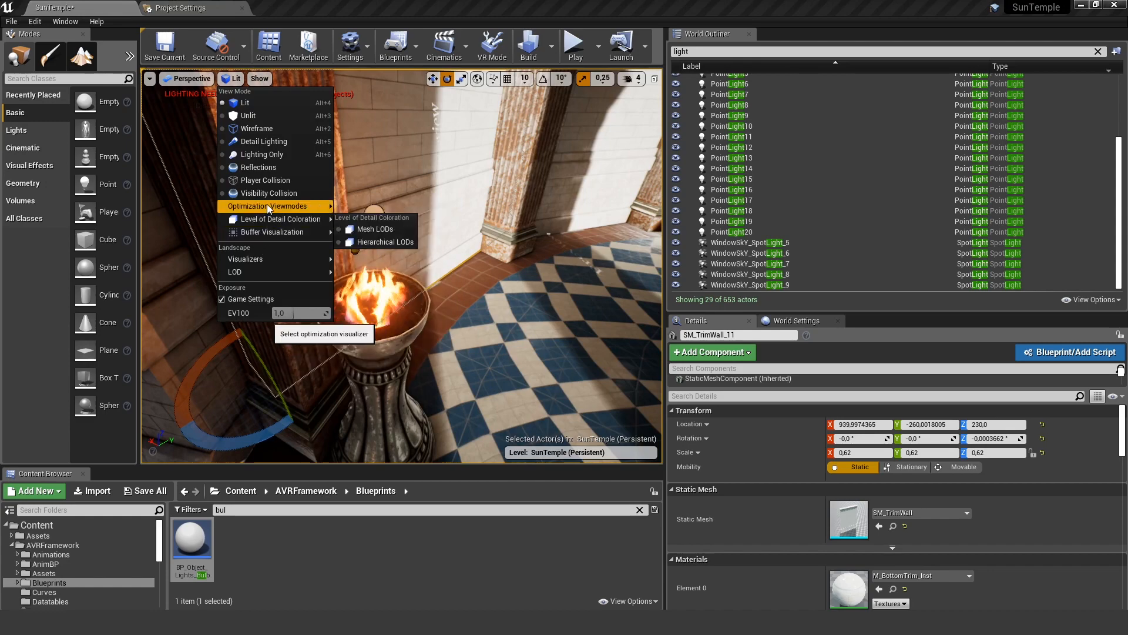
mouse_move(269, 205)
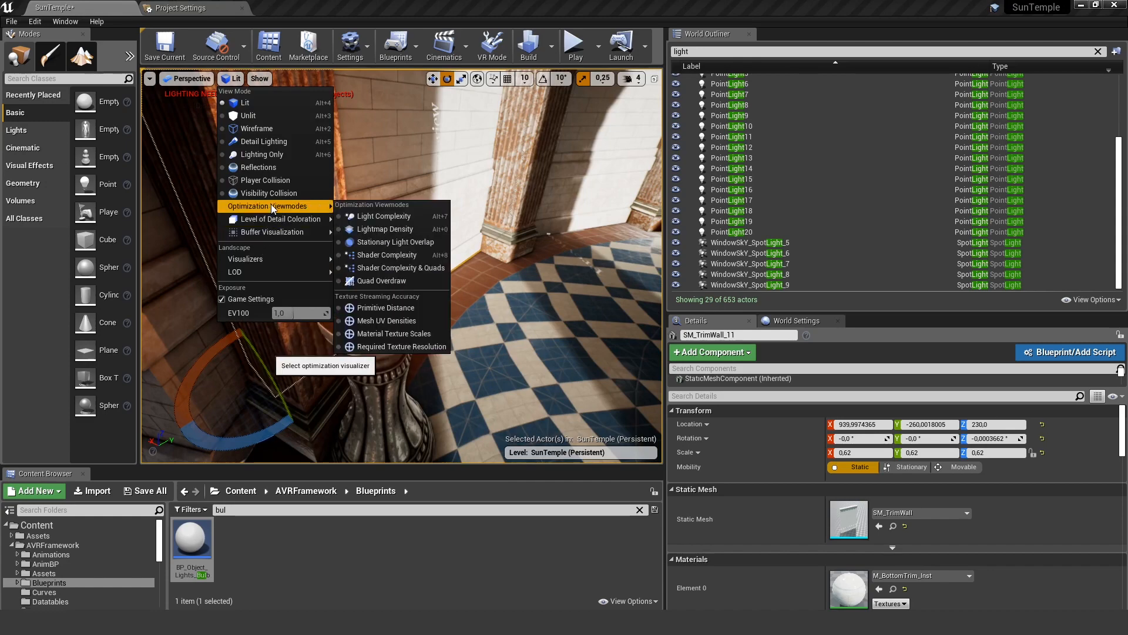
left_click(399, 268)
left_click(399, 268)
Delete the light sphere meshes Sphere_6 through Sphere_18 around the fire bowls from the level.
key("f")
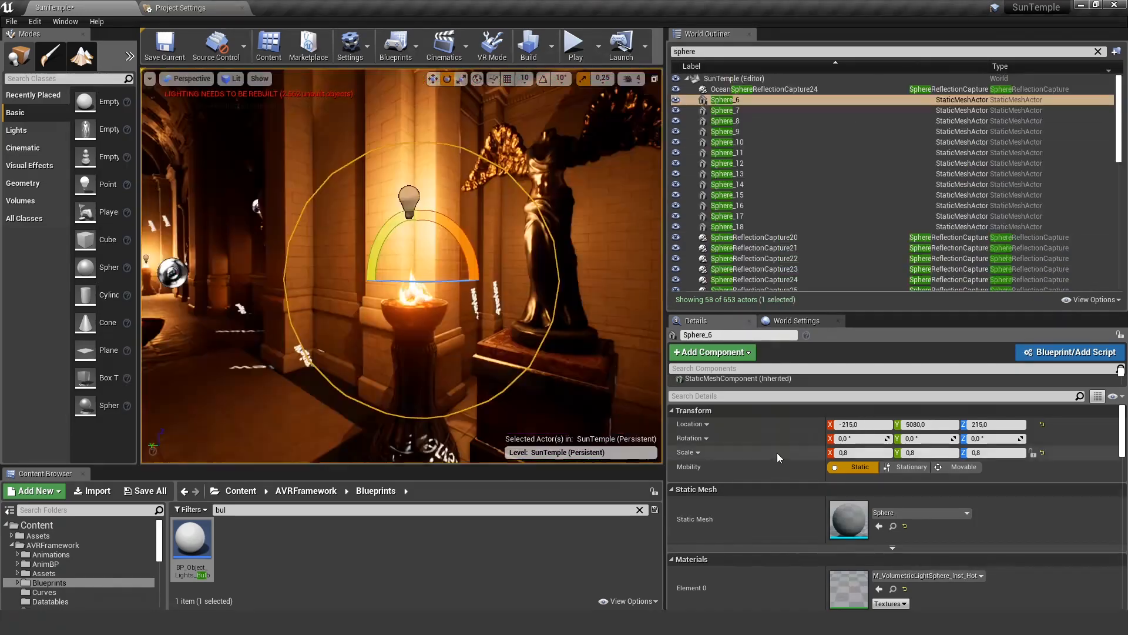
left_click(679, 103)
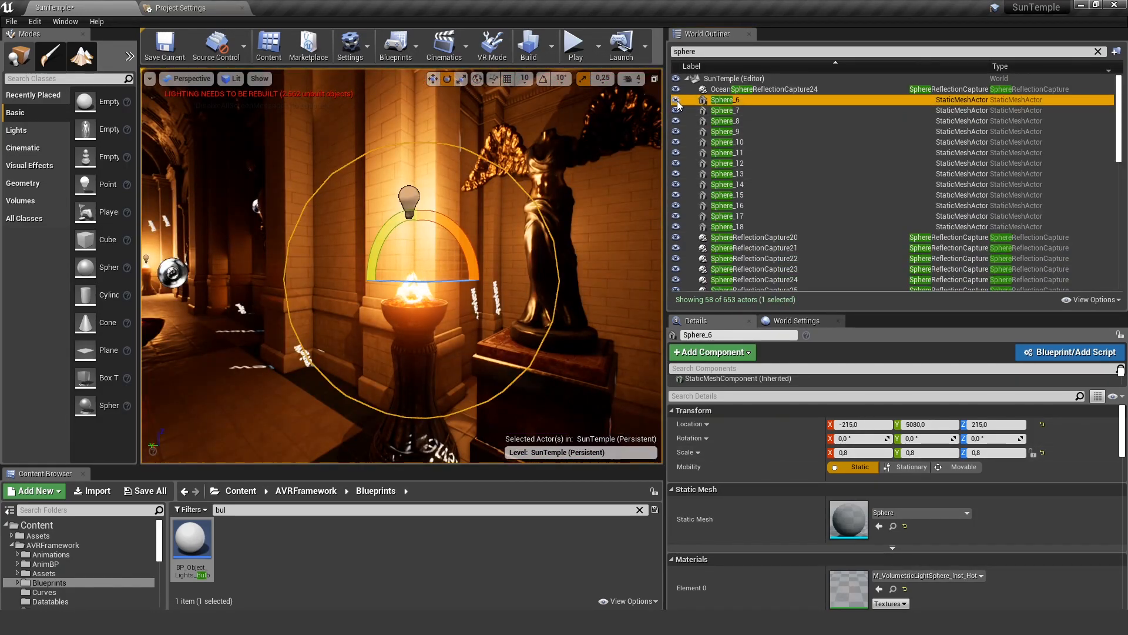
left_click(760, 228, "shift")
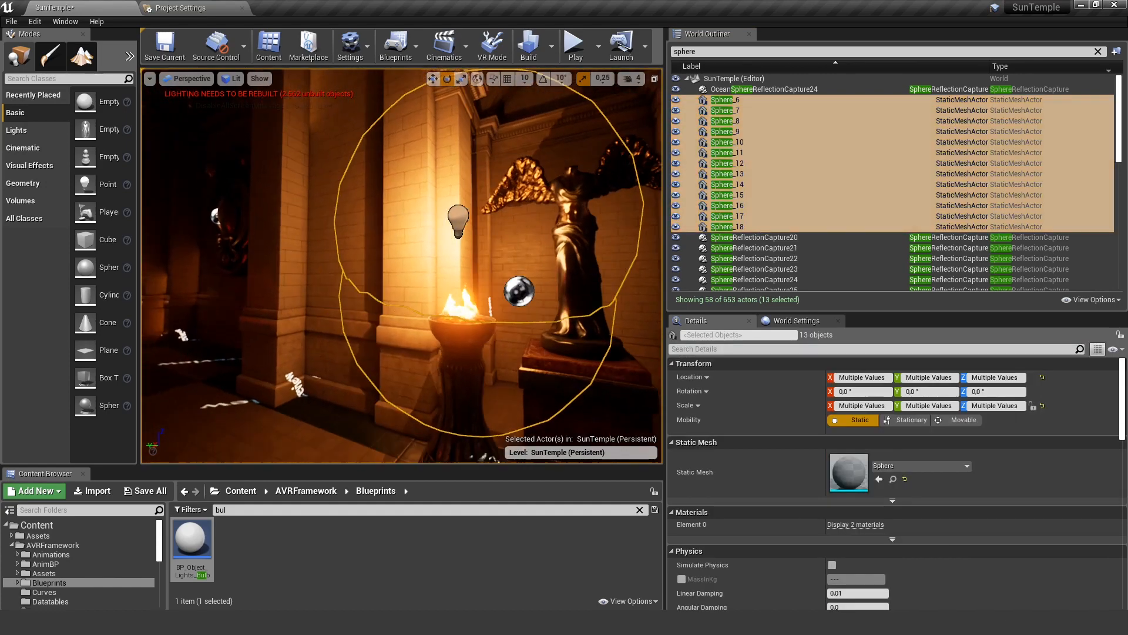
right_click_drag(451, 238, 481, 199)
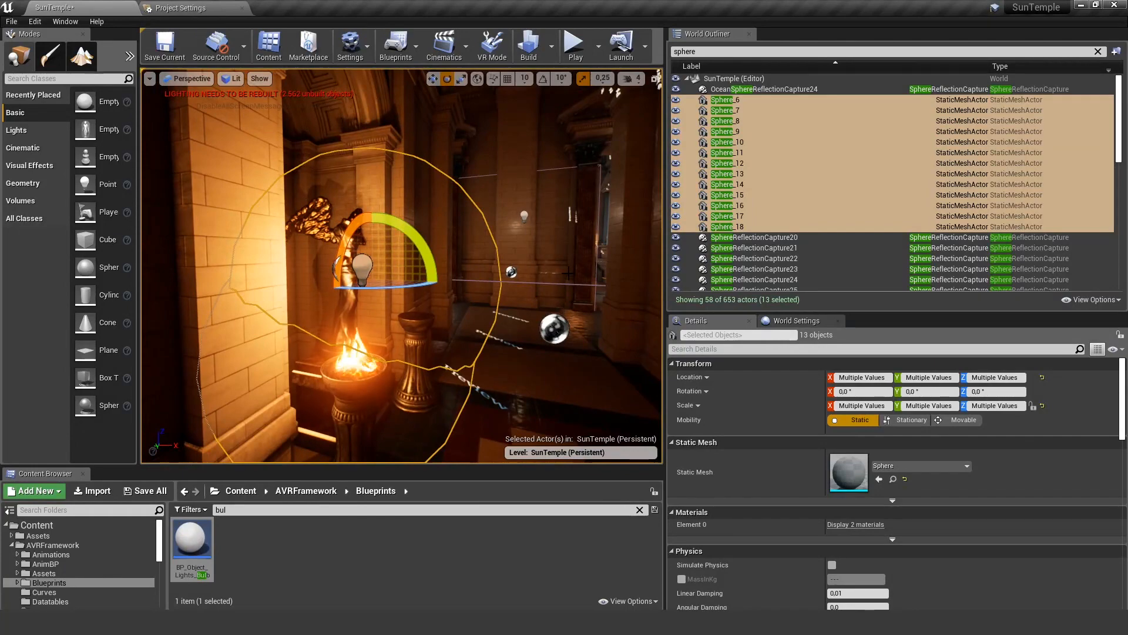
key("Delete")
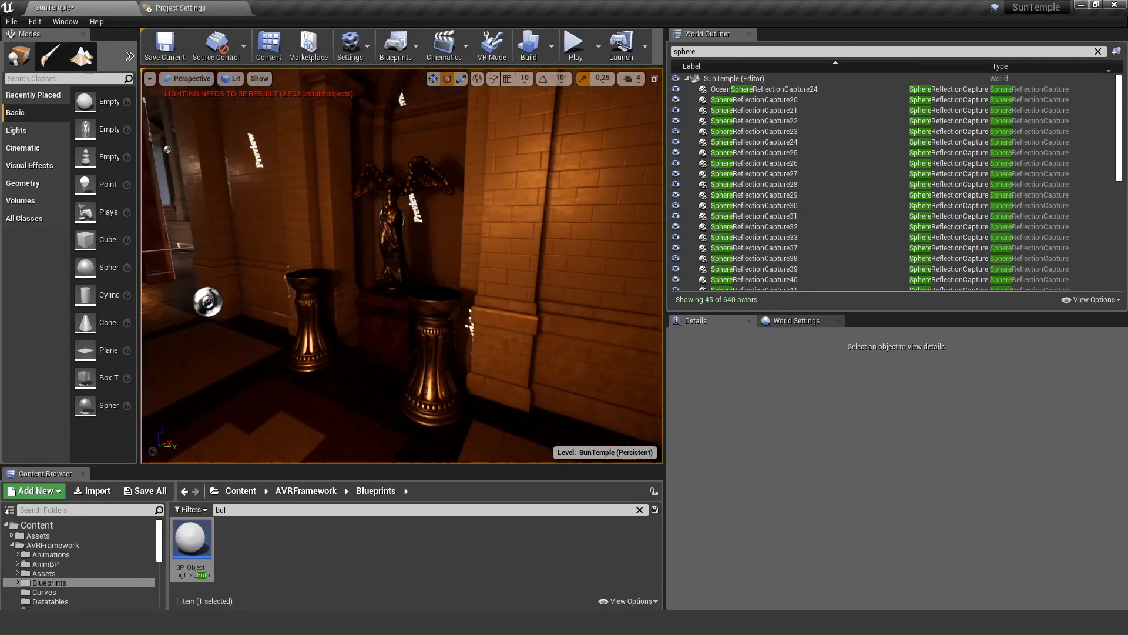
Inspect the temple corridor, checking PointLight7 above the embers and SphereReflectionCapture62 at the wall ornament.
left_click(384, 275)
right_click_drag(385, 275, 372, 282)
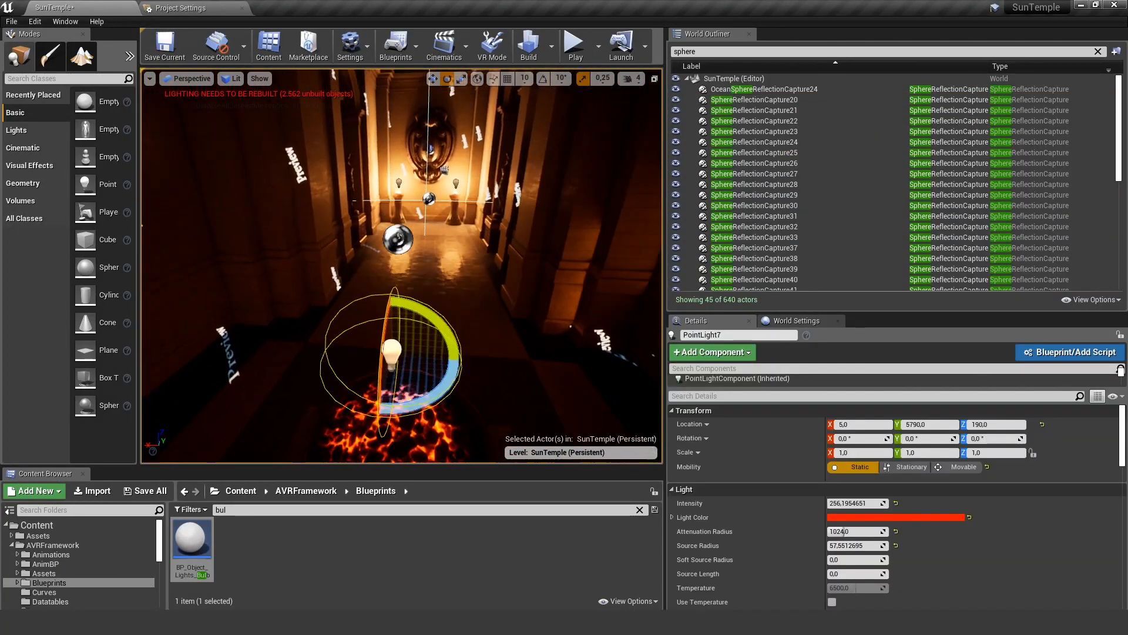
key("w")
mouse_move(373, 282)
right_mouse_down()
mouse_move(421, 278)
mouse_move(411, 235)
mouse_move(407, 265)
mouse_move(388, 277)
right_mouse_up()
key("w")
left_click(454, 336)
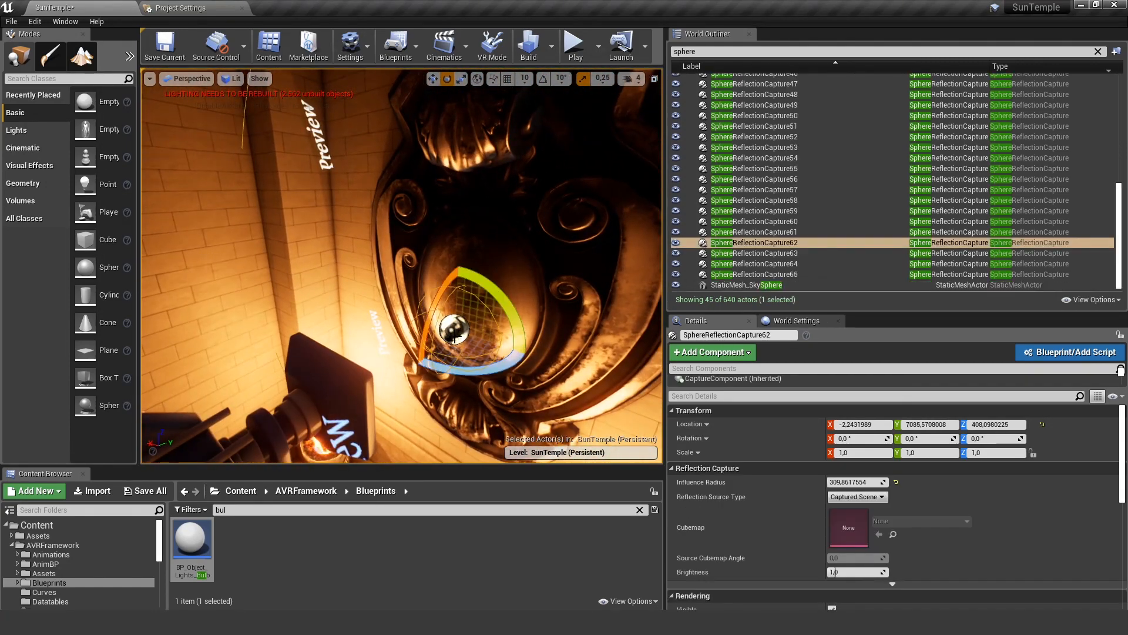
right_click_drag(506, 294, 444, 267)
key("w")
key("w")
key("w")
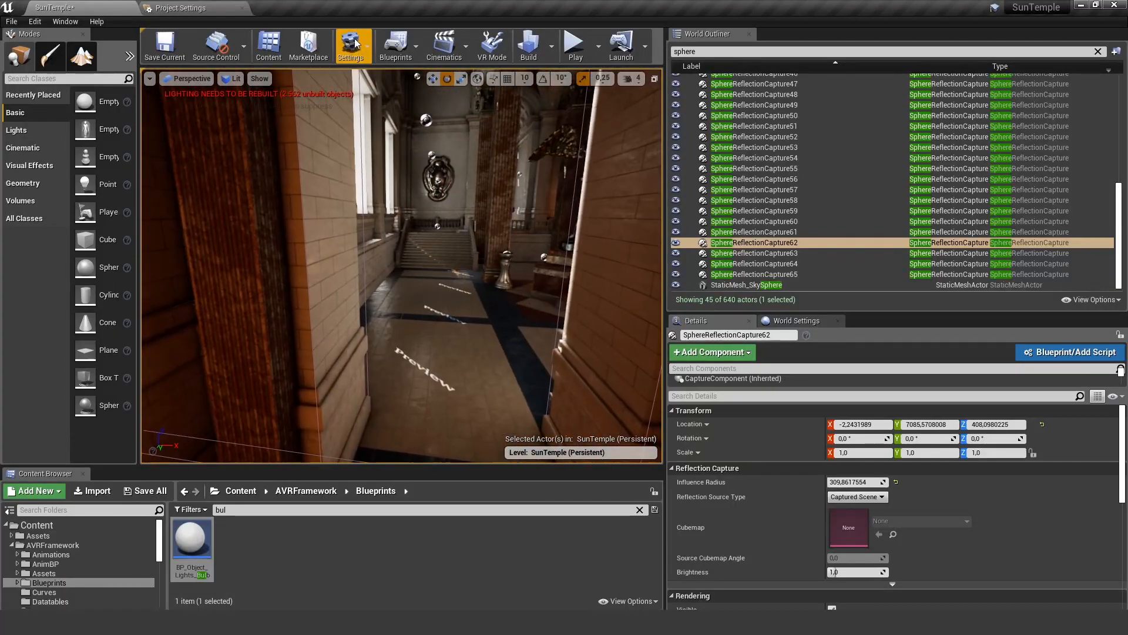
Set the project's Reflection Capture Resolution to 64 and close the Project Settings.
left_click(182, 6)
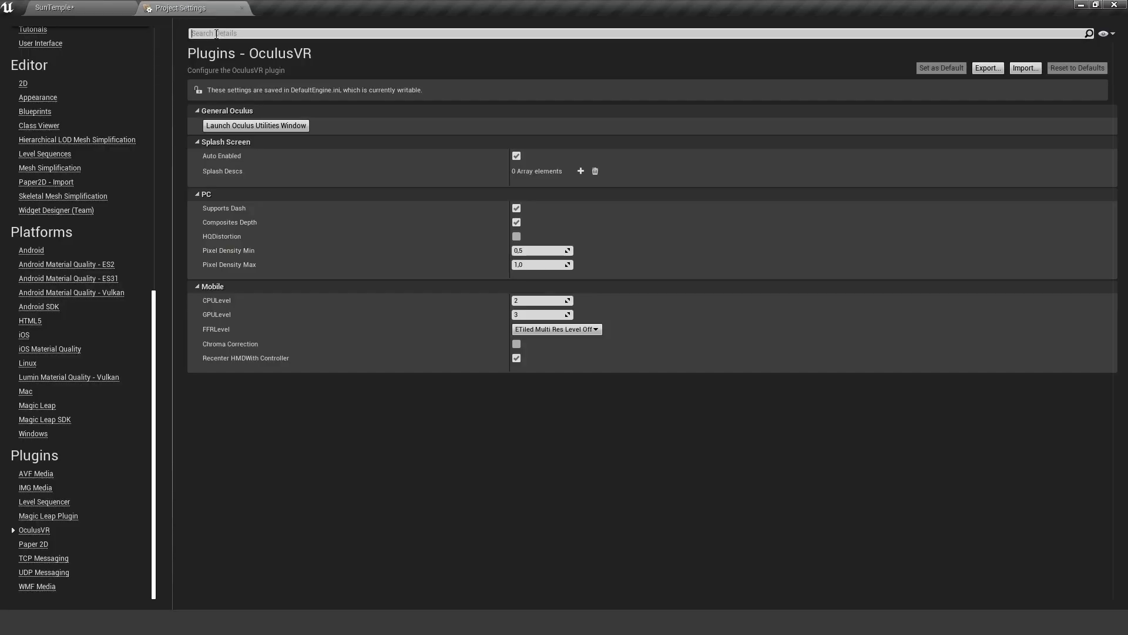
left_click(217, 33)
type("refl")
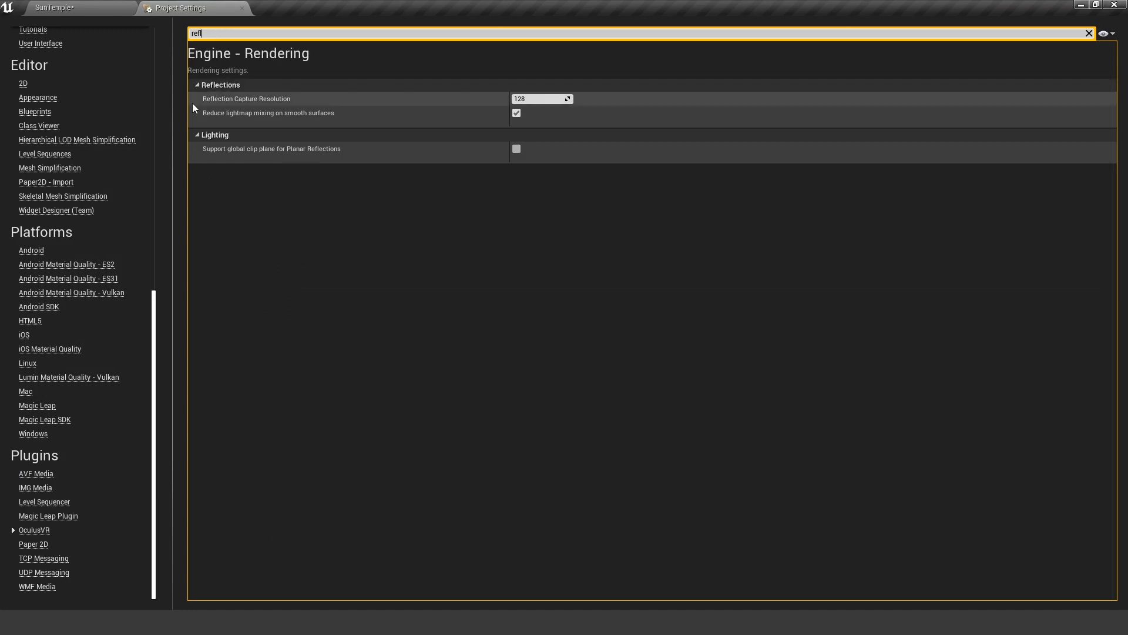
left_click(539, 100)
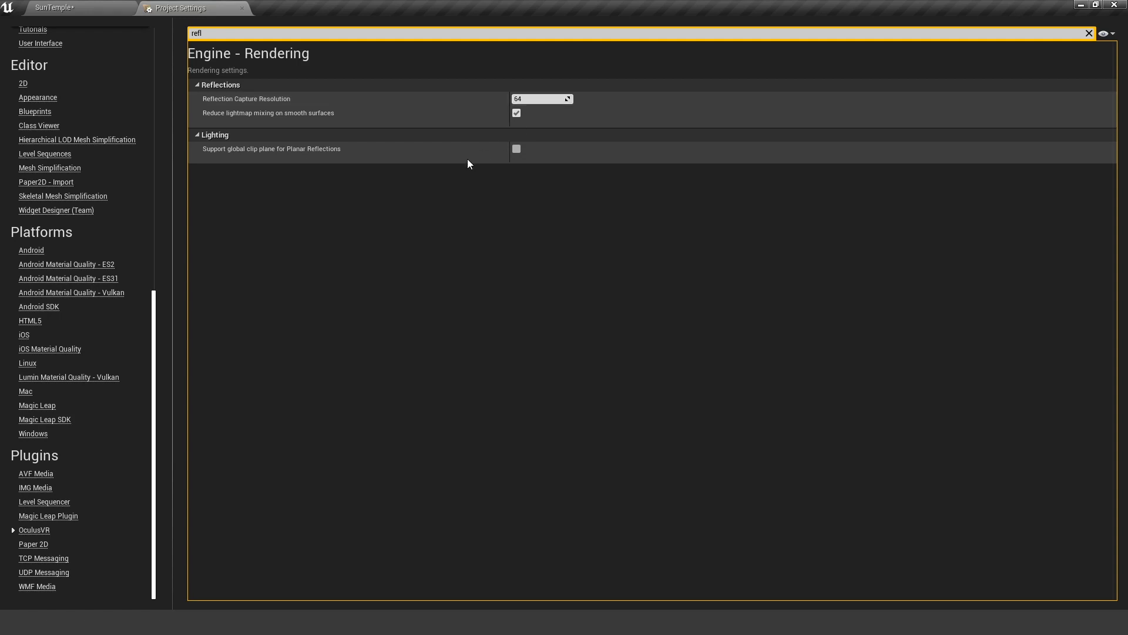
left_click(241, 8)
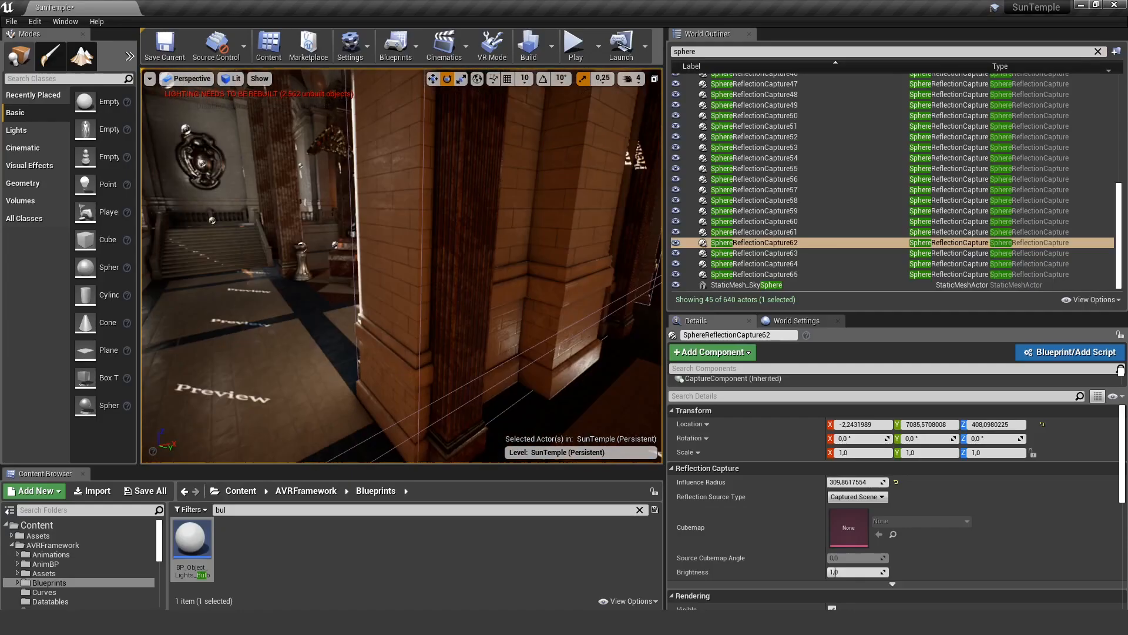
Look over the temple corridors and the central statue, and close the Oculus Performance Check window.
key("w")
right_click_drag(402, 266, 594, 288)
key("e")
key("w")
right_click_drag(506, 325, 508, 325)
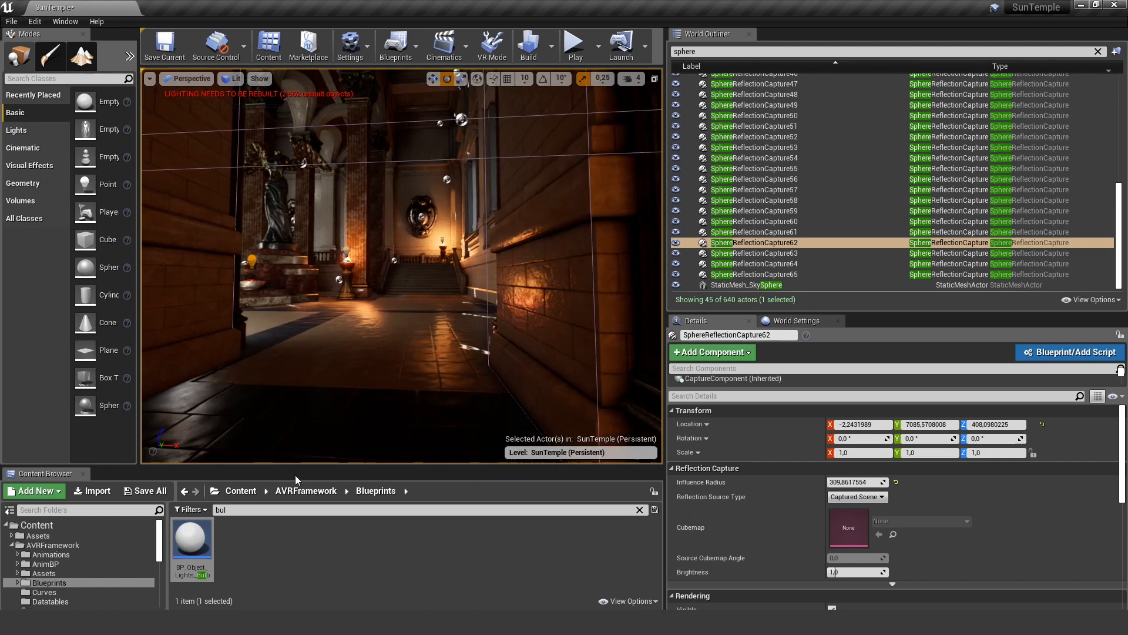
left_click_drag(294, 468, 295, 478)
right_click_drag(364, 329, 327, 320)
key("w")
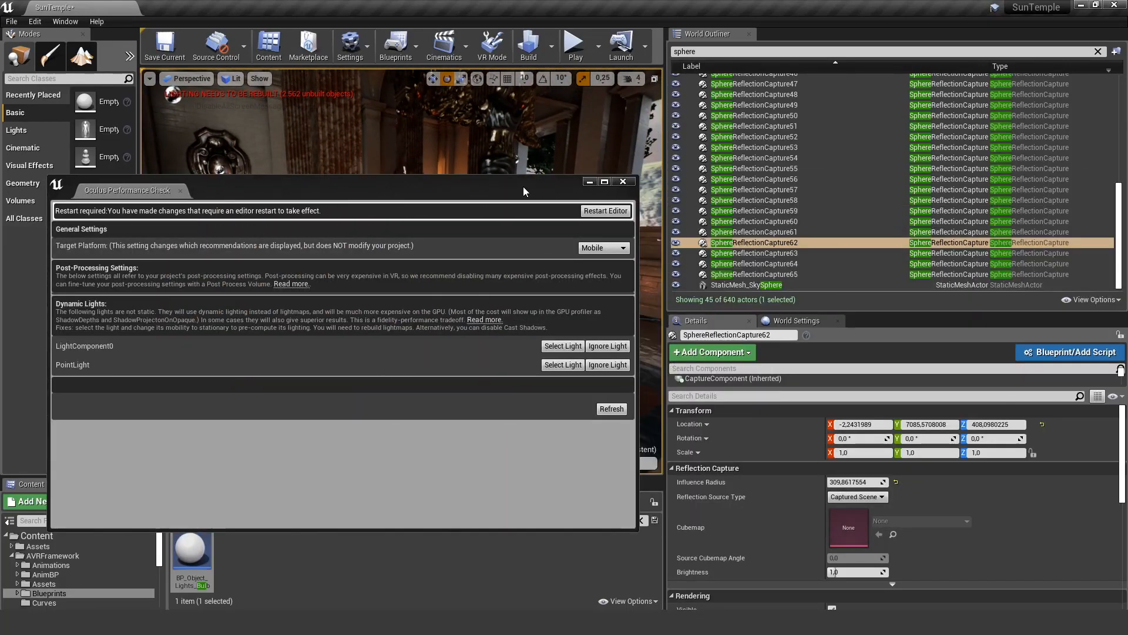
left_click_drag(523, 186, 632, 175)
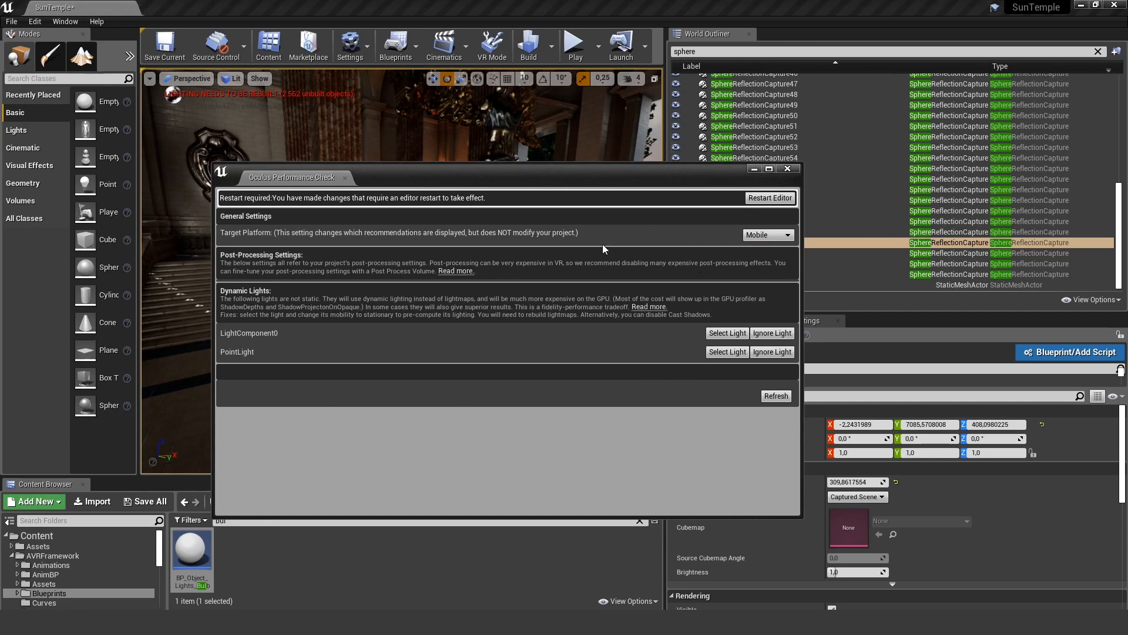
left_click(788, 170)
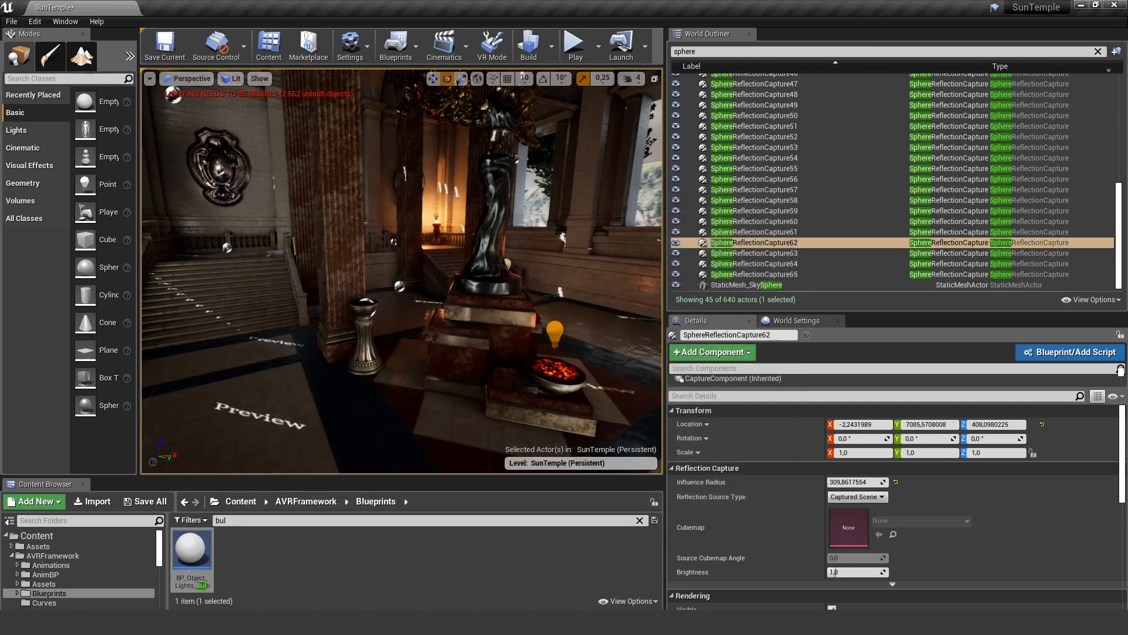
Set Mobile MSAA to 2x MSAA in the project's Rendering settings.
left_click(350, 47)
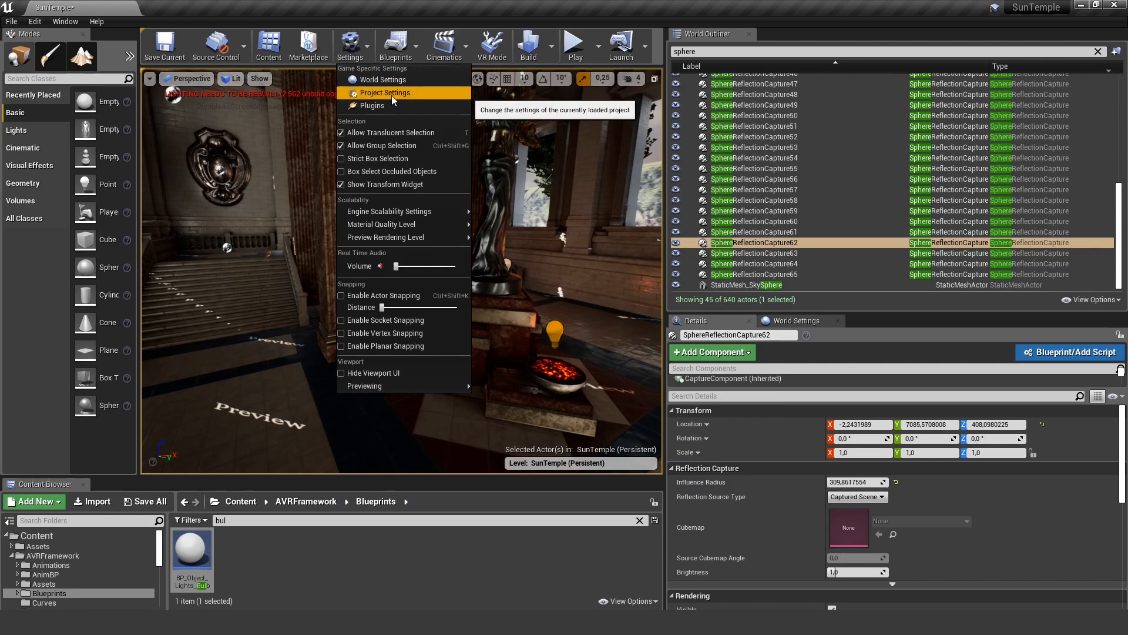
left_click(392, 94)
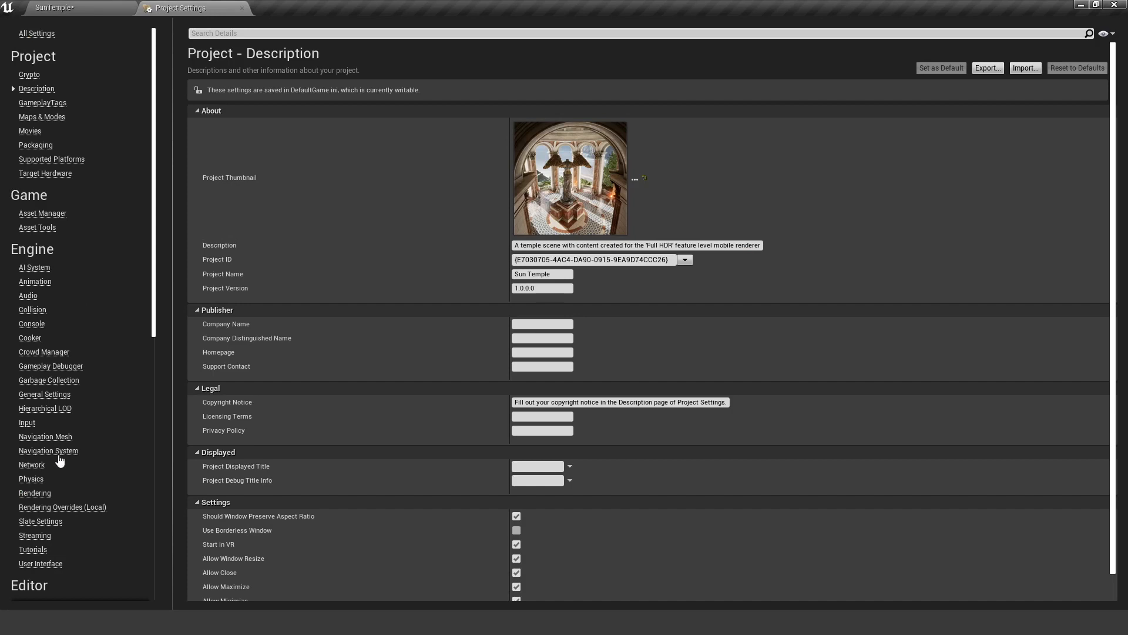
left_click(42, 497)
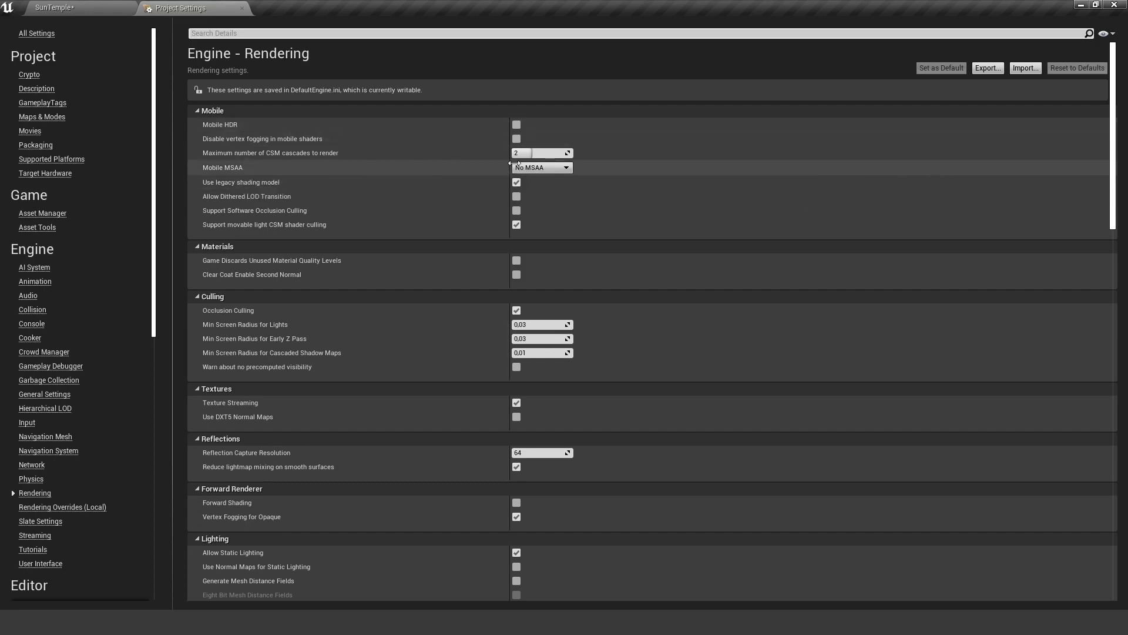
left_click(548, 168)
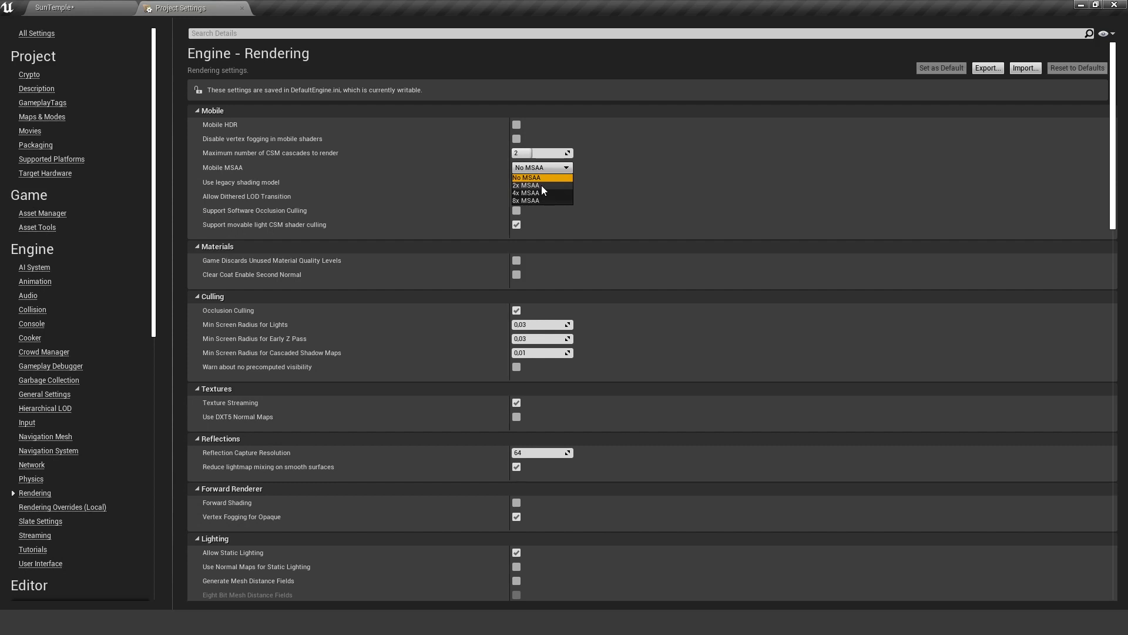
left_click(541, 186)
left_click(515, 225)
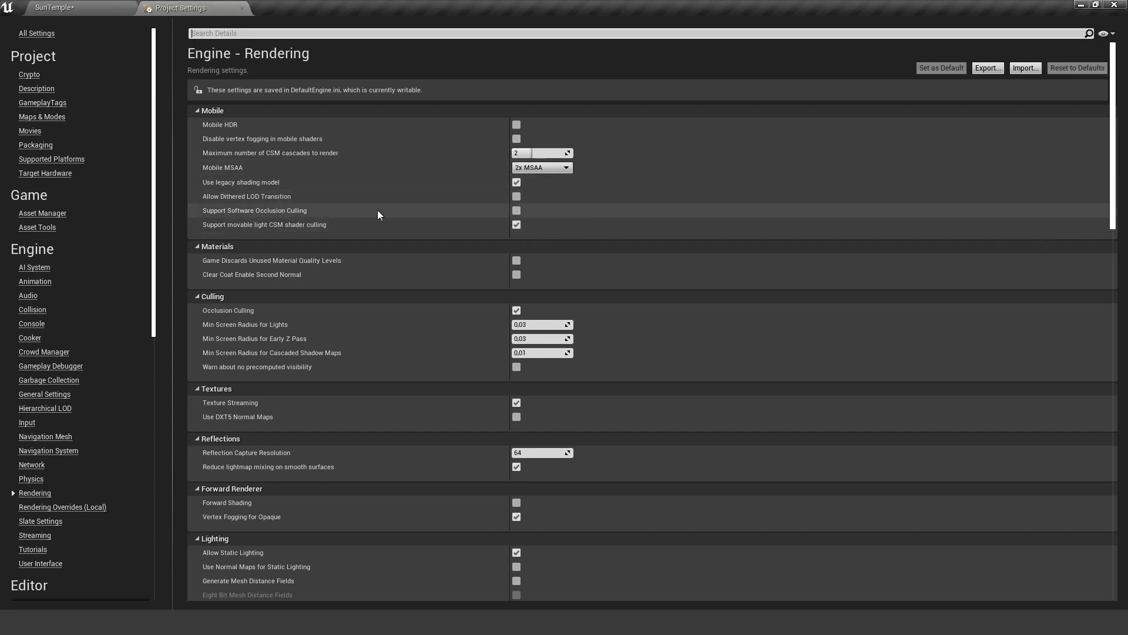
Review the reflection and forward renderer options and enable Use Normal Maps for Static Lighting.
scroll(405, 212, "down", 5)
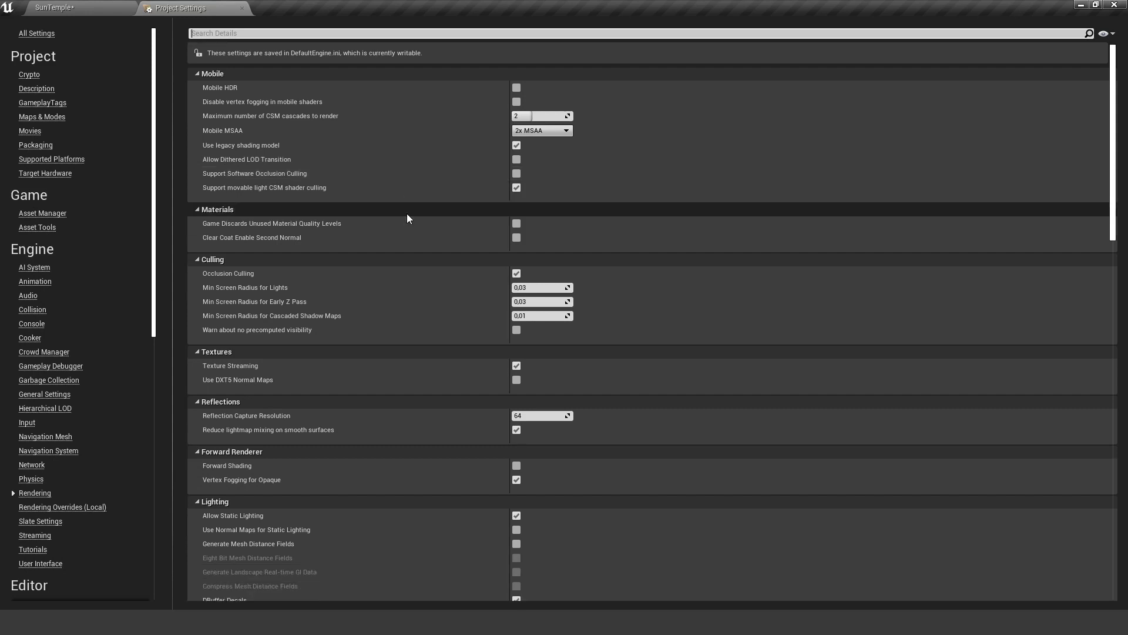
scroll(405, 214, "down", 3)
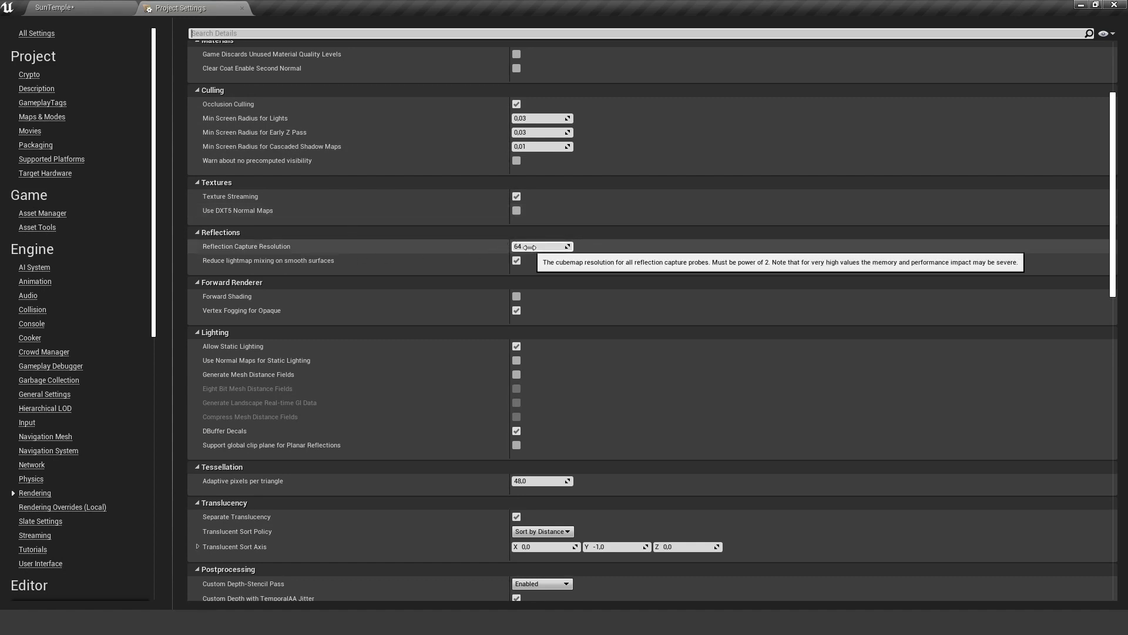
left_click_drag(531, 247, 445, 248)
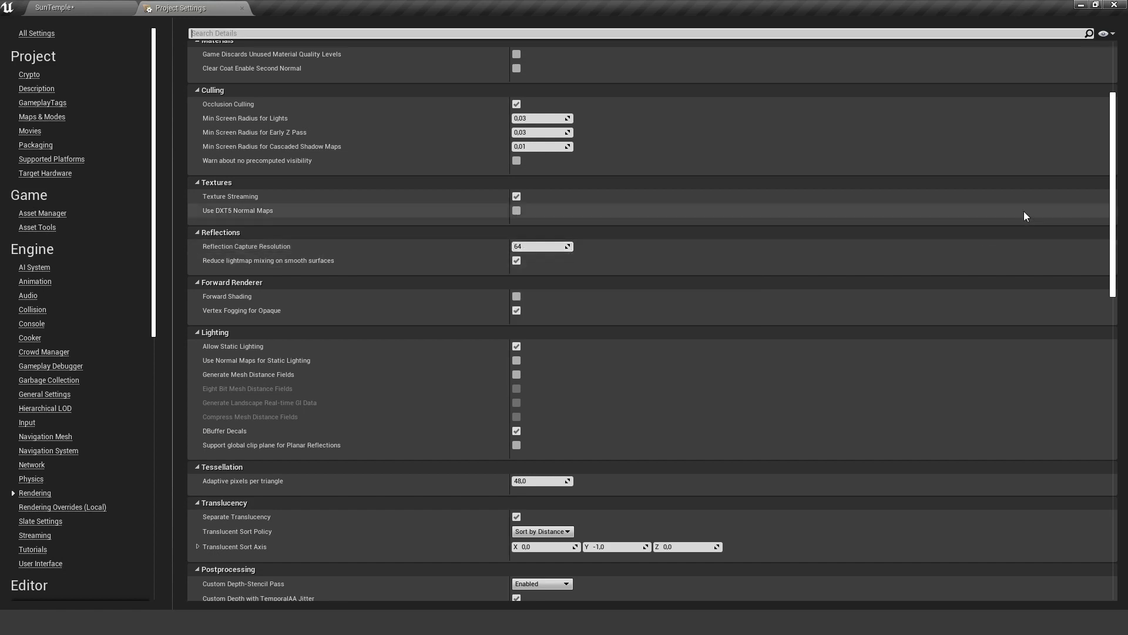
left_click_drag(1115, 165, 1119, 196)
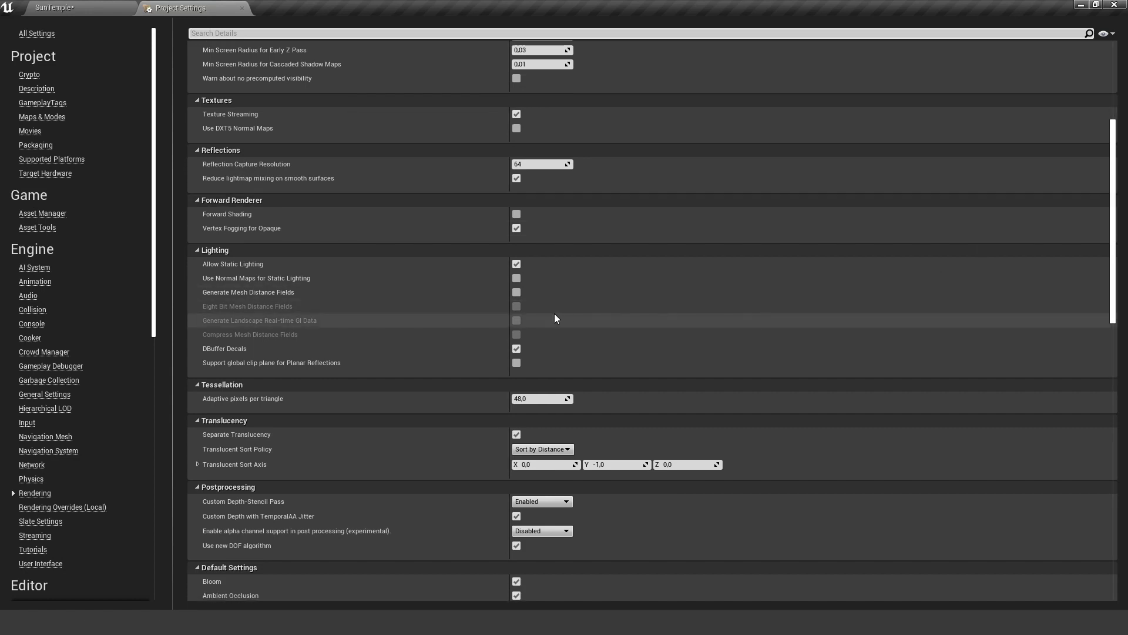
mouse_move(244, 215)
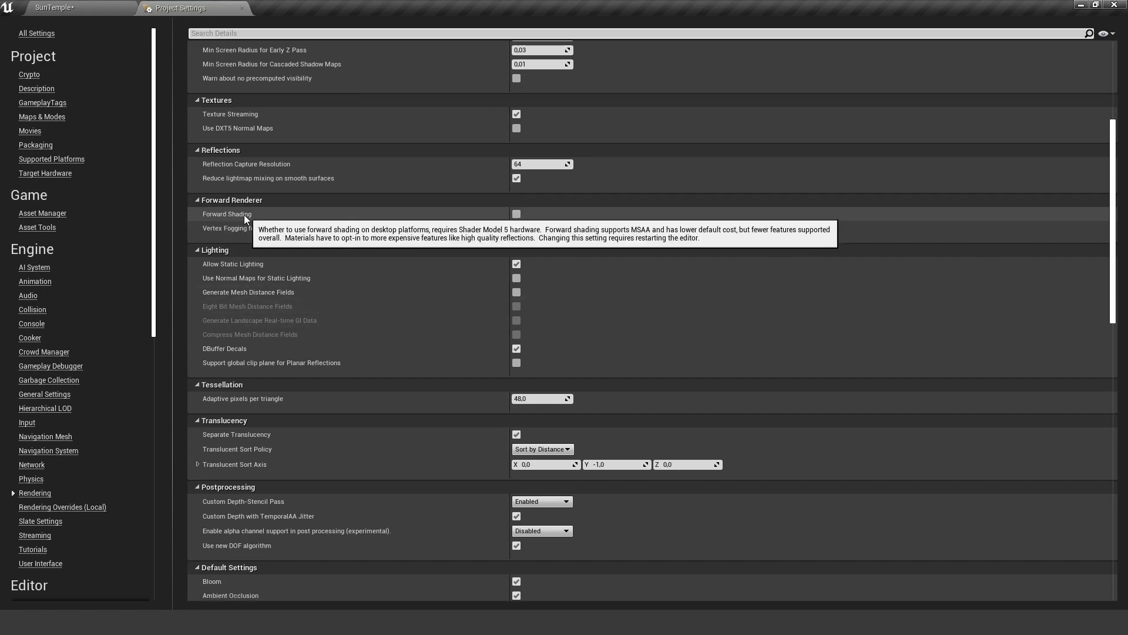
scroll(587, 210, "down", 1)
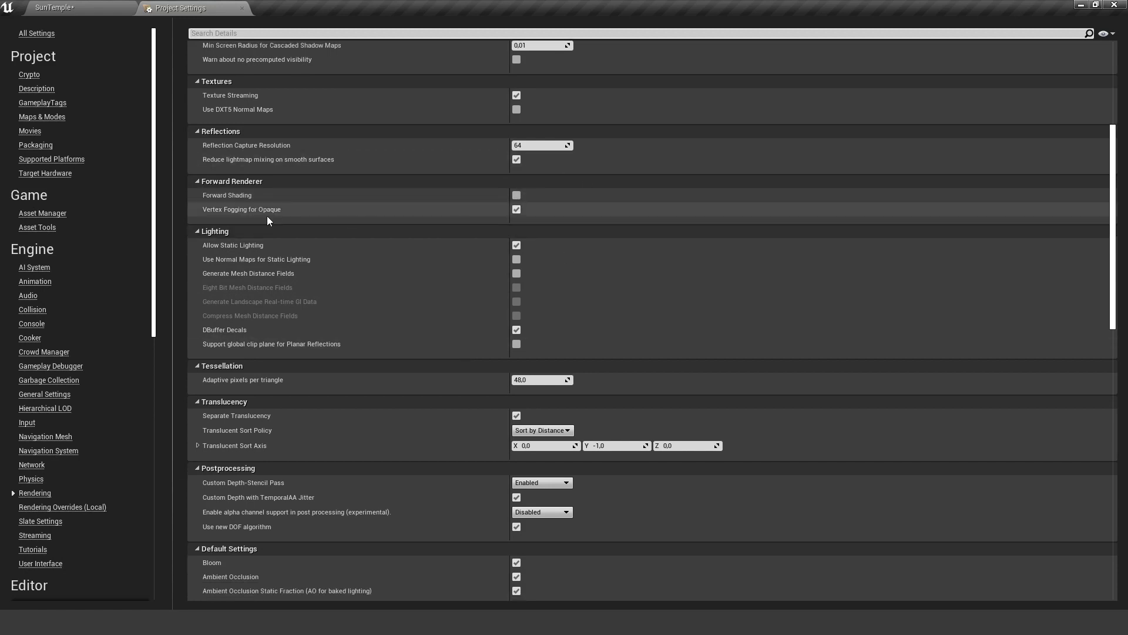
mouse_move(251, 196)
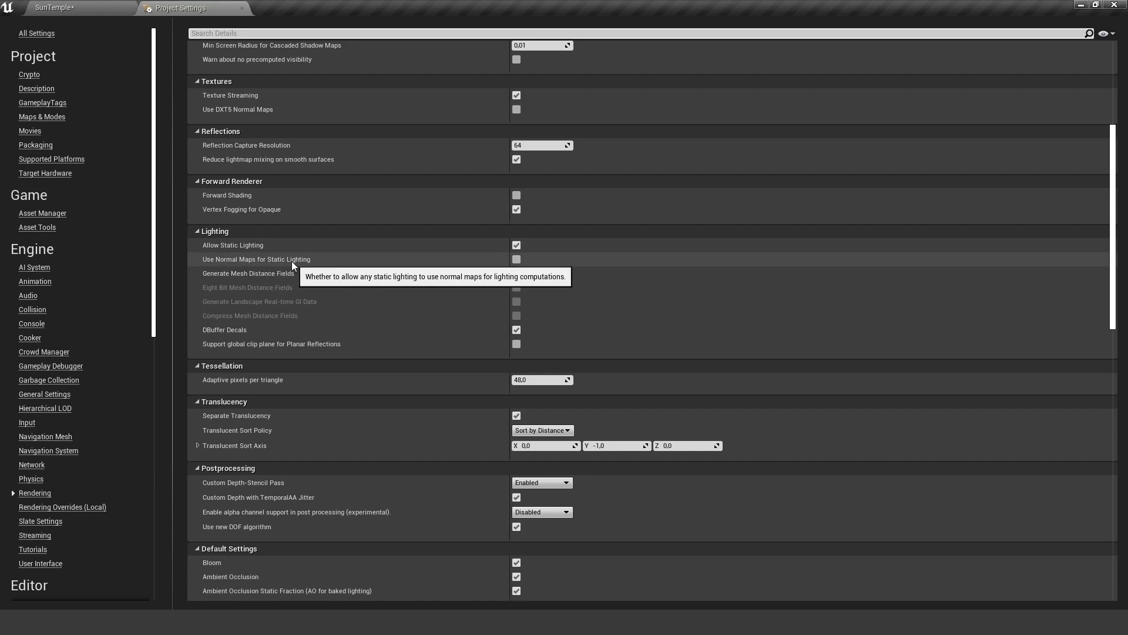
left_click(517, 259)
scroll(510, 255, "down", 1)
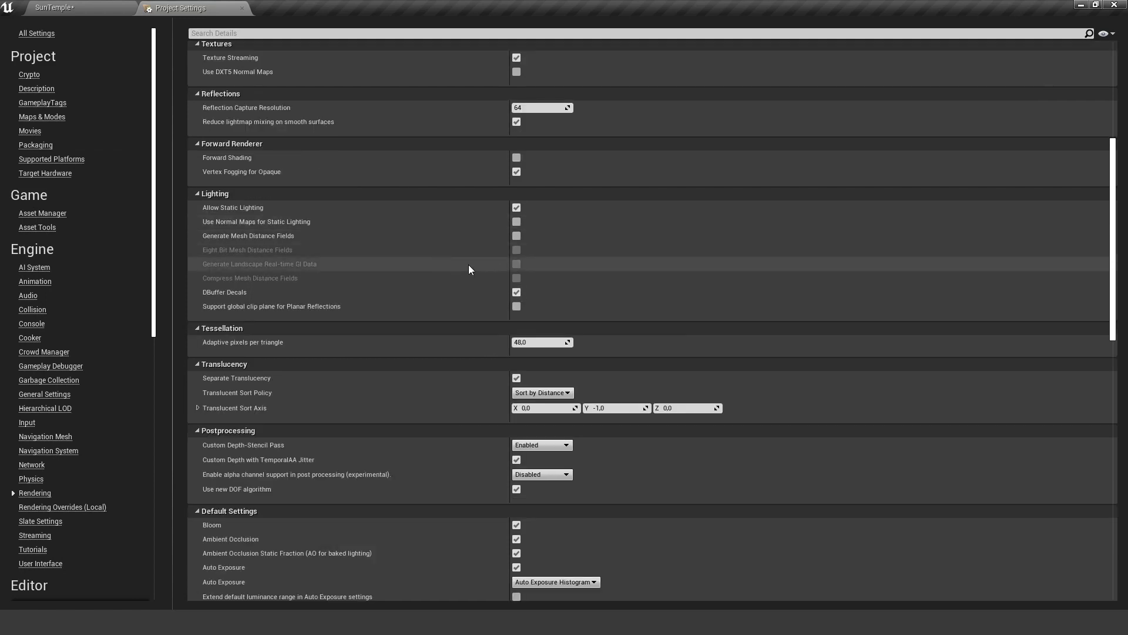
Disable Bloom, Ambient Occlusion, Auto Exposure and Motion Blur in the default rendering settings.
scroll(464, 297, "down", 4)
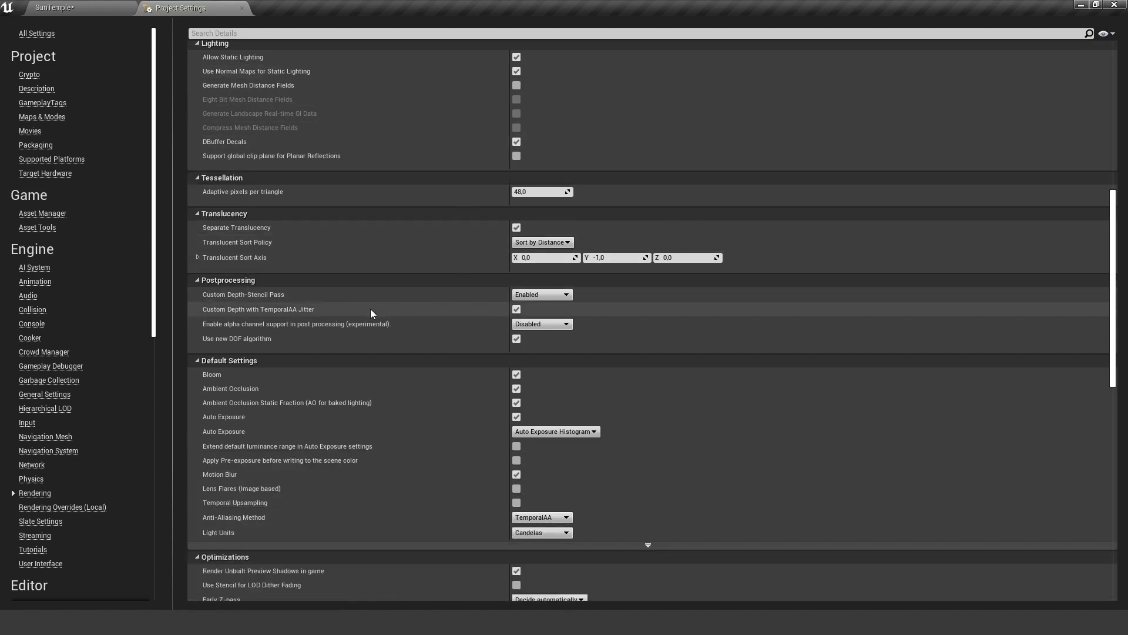
mouse_move(250, 295)
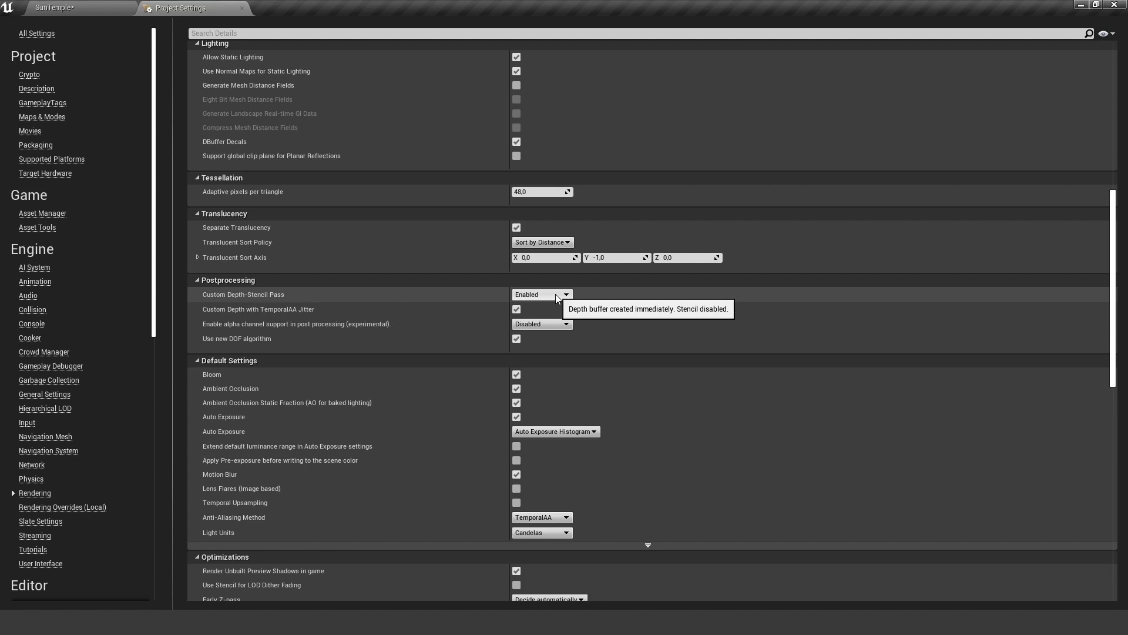
scroll(379, 336, "down", 2)
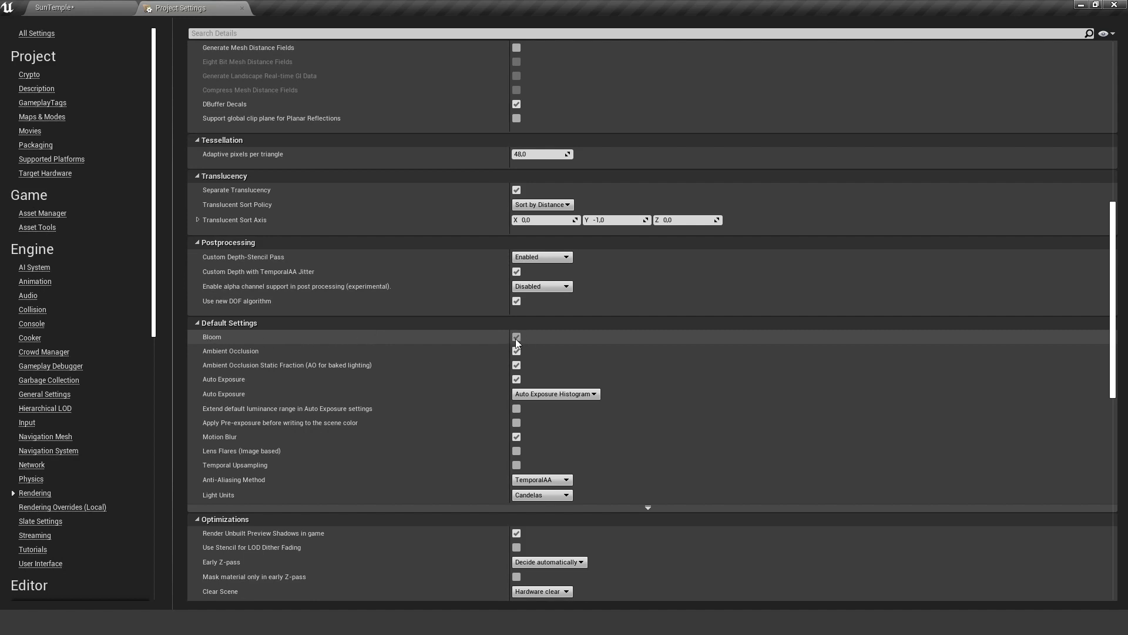
left_click(516, 351)
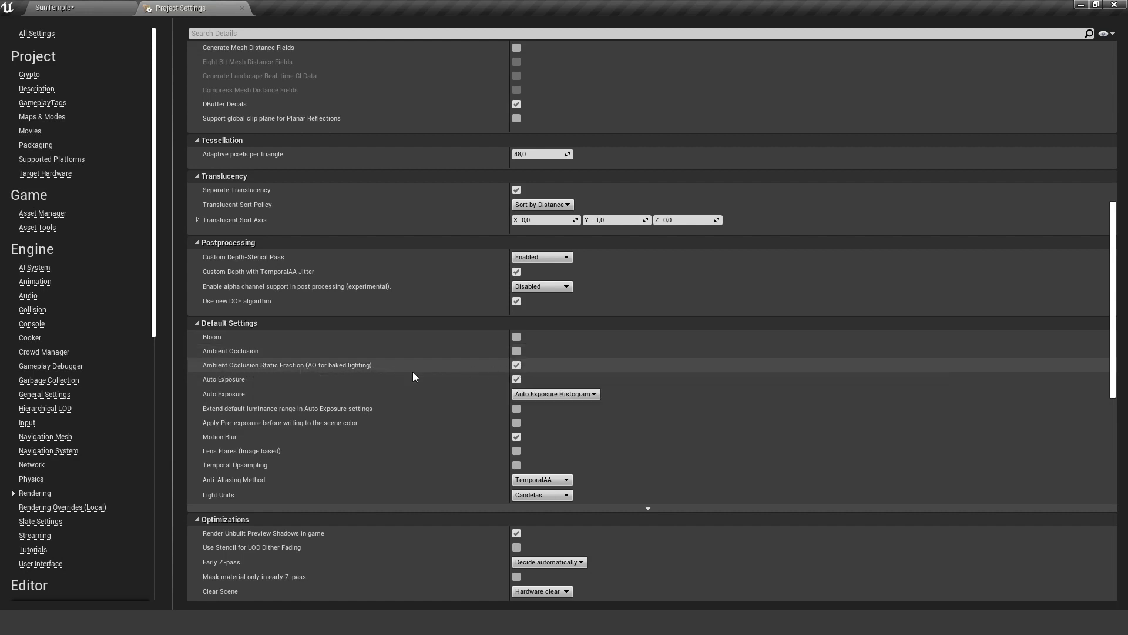
left_click(517, 379)
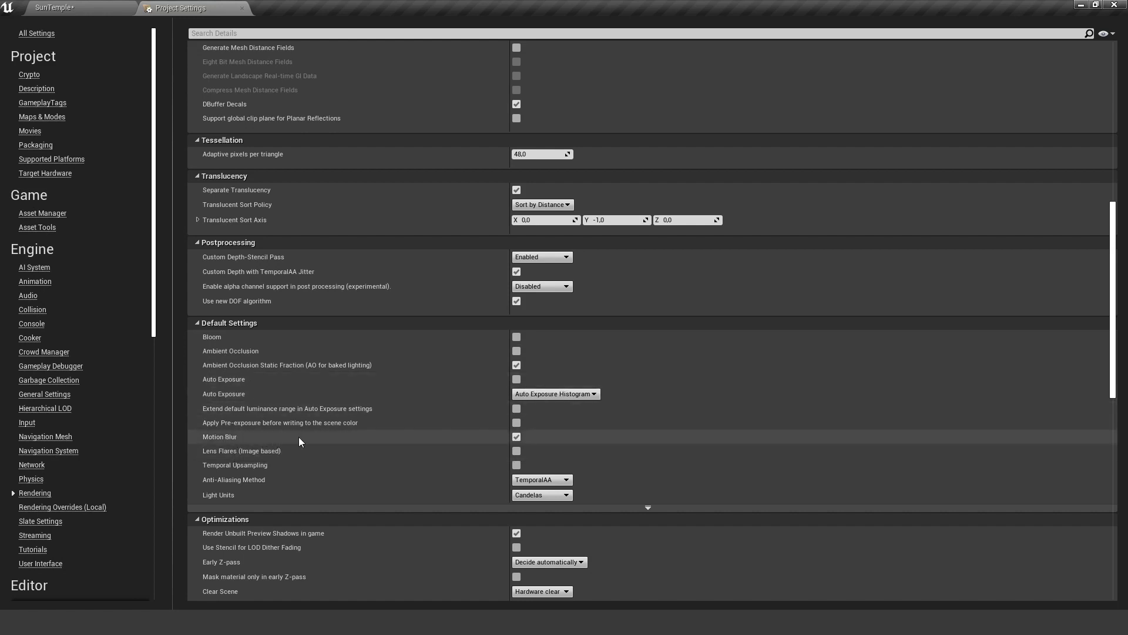
left_click(517, 436)
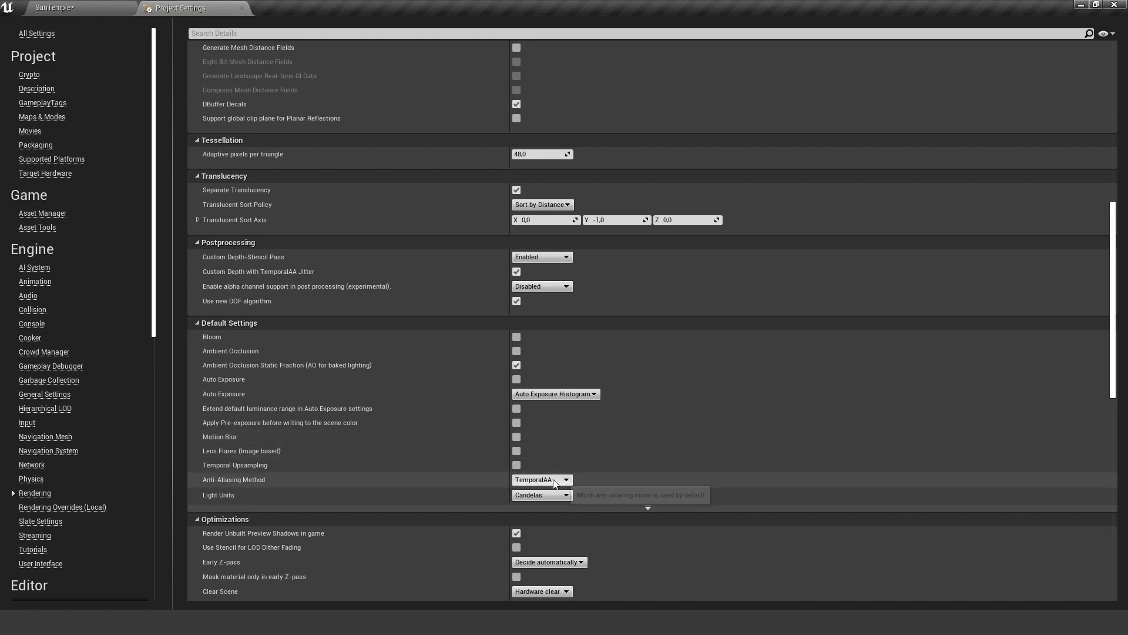
Set the default Anti-Aliasing Method to MSAA and review the Optimizations and VR rendering options.
left_click(529, 480)
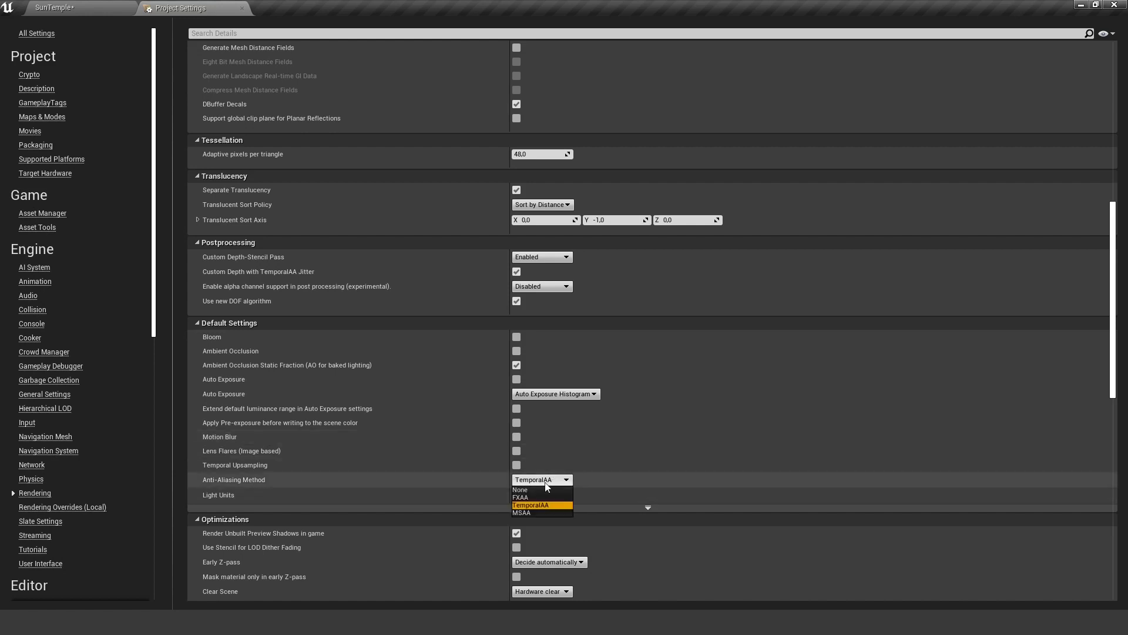
left_click(540, 516)
scroll(637, 440, "down", 5)
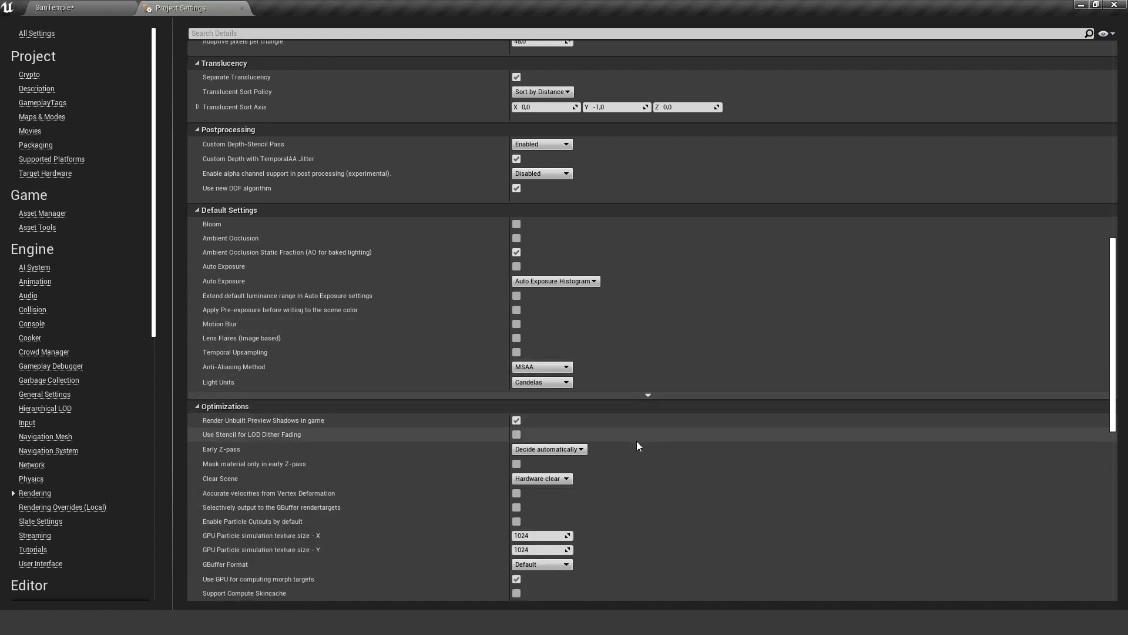
scroll(634, 442, "down", 3)
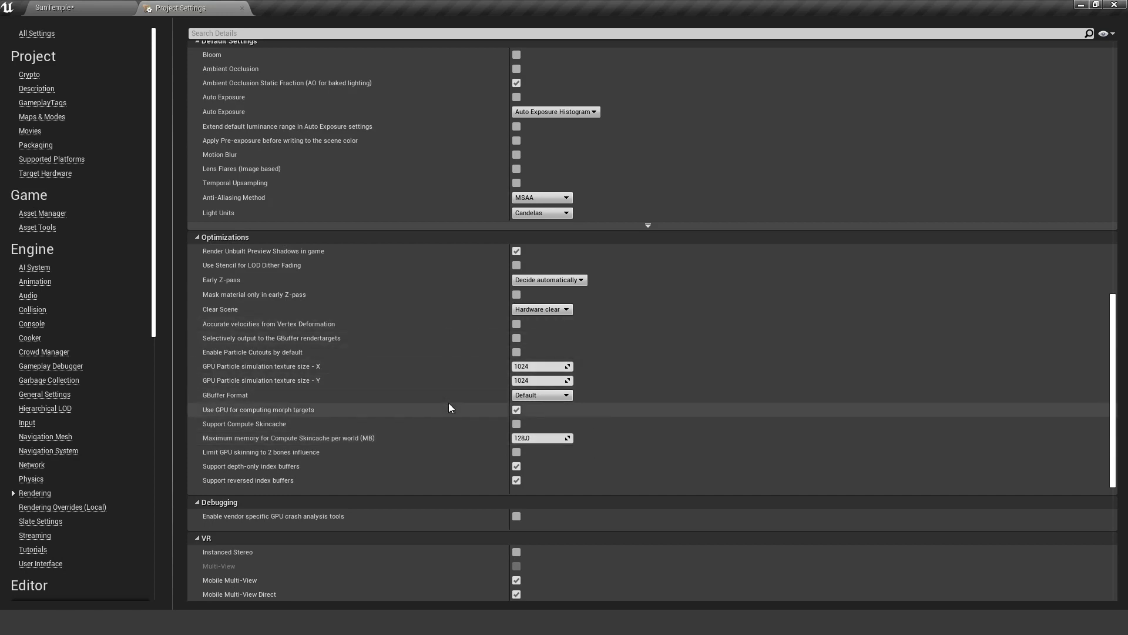
scroll(464, 457, "down", 4)
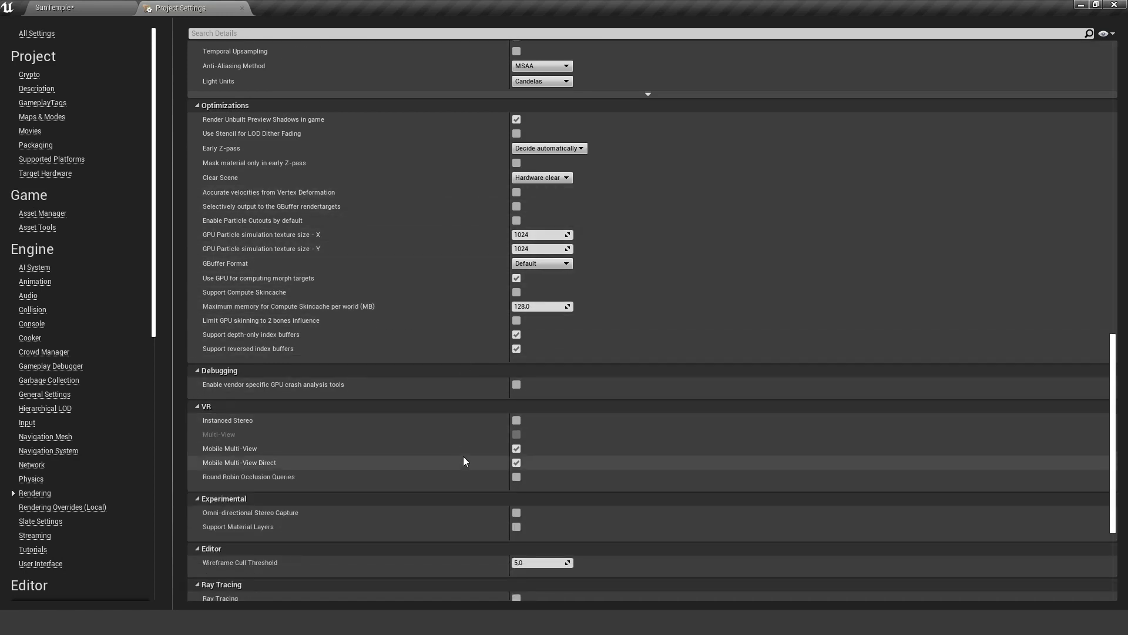
scroll(464, 461, "down", 2)
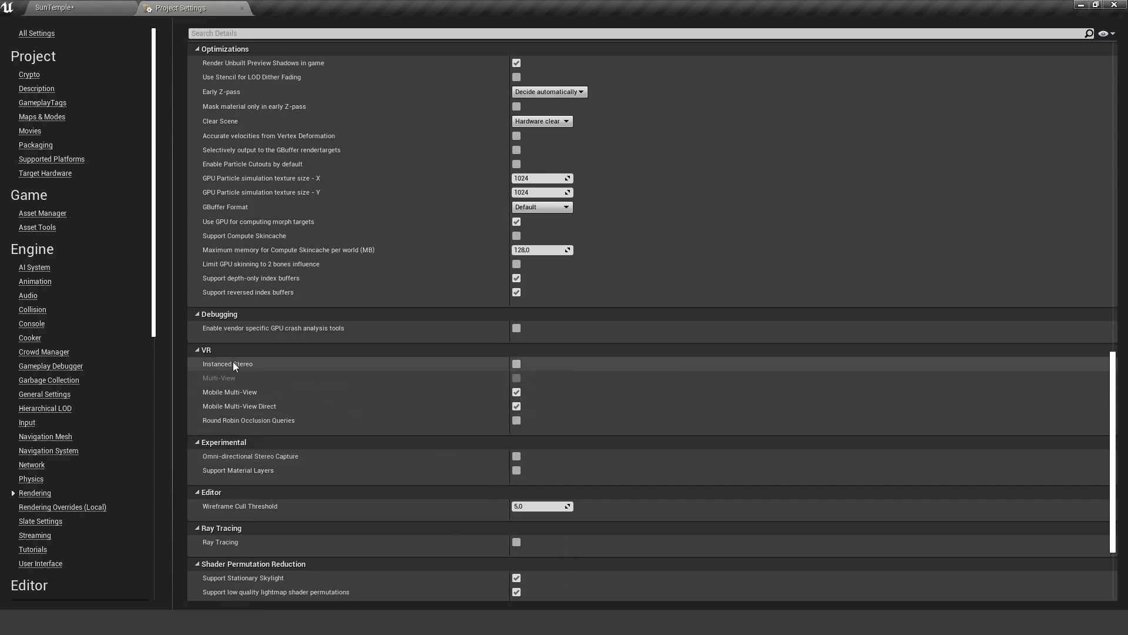
mouse_move(244, 367)
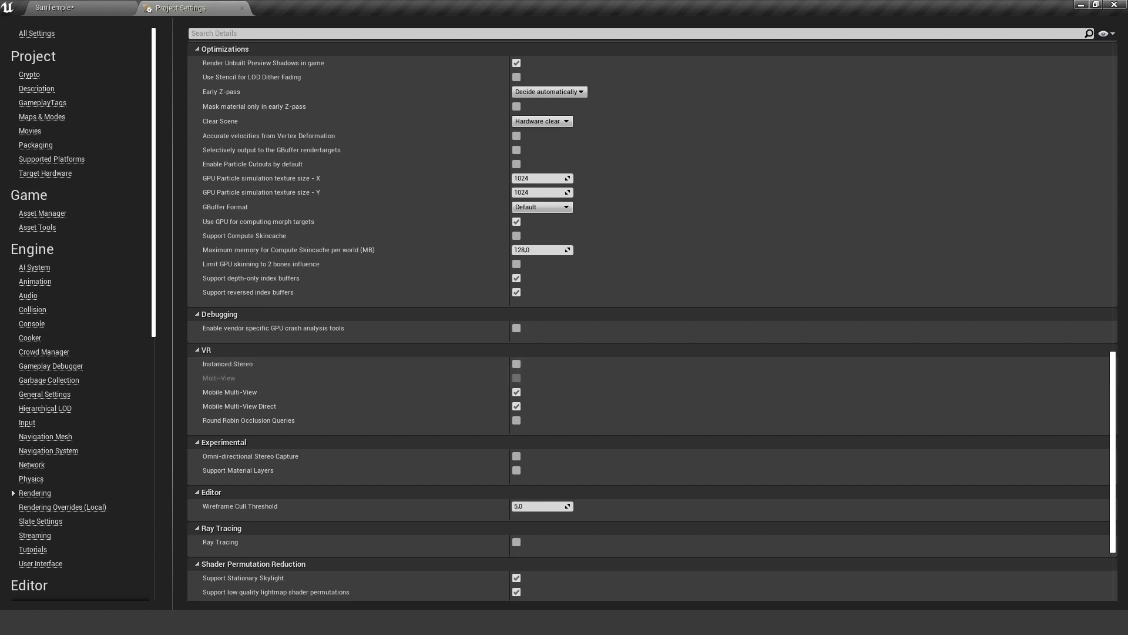
Set the Target Hardware to Mobile / Tablet and Scalable 3D or 2D, and restart the editor to apply the changes.
left_click(47, 173)
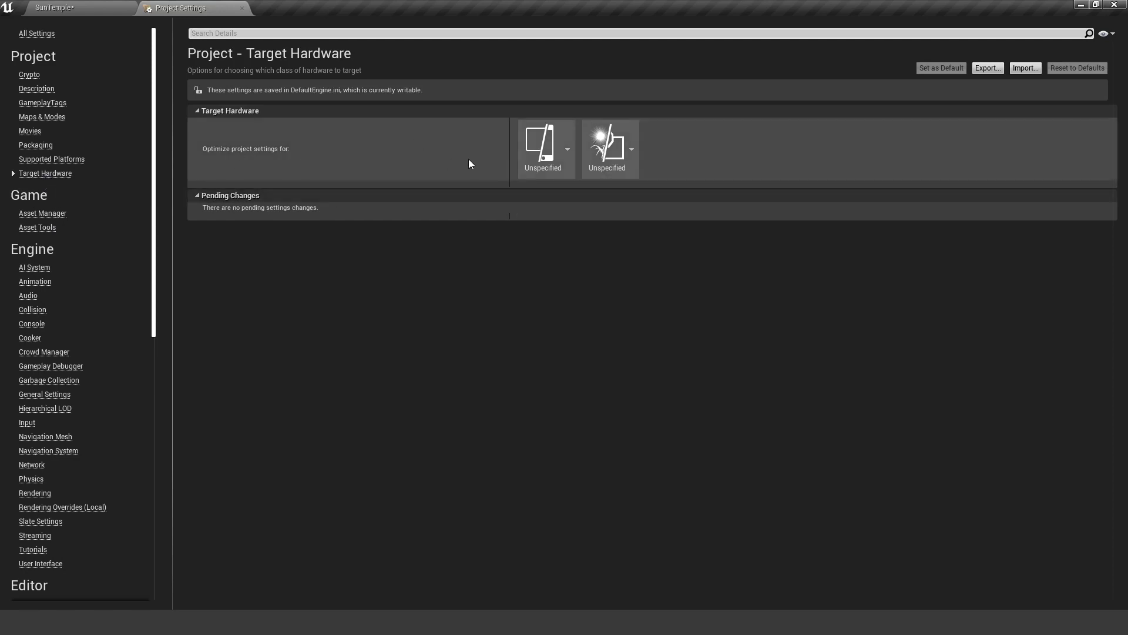
left_click(556, 154)
left_click(624, 214)
left_click(644, 143)
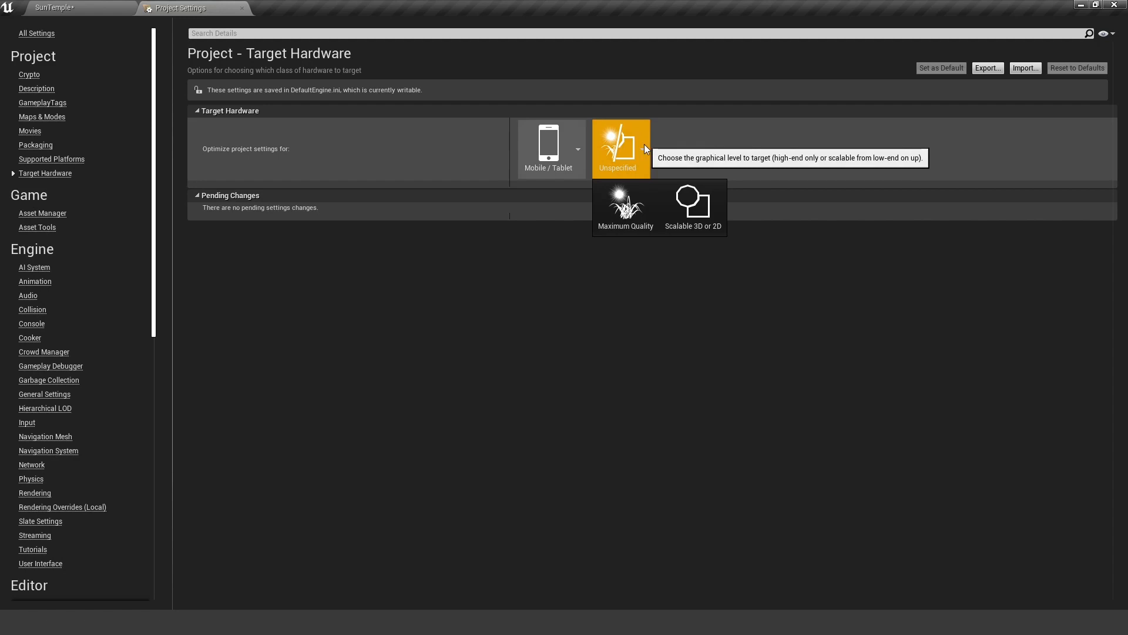
left_click(704, 211)
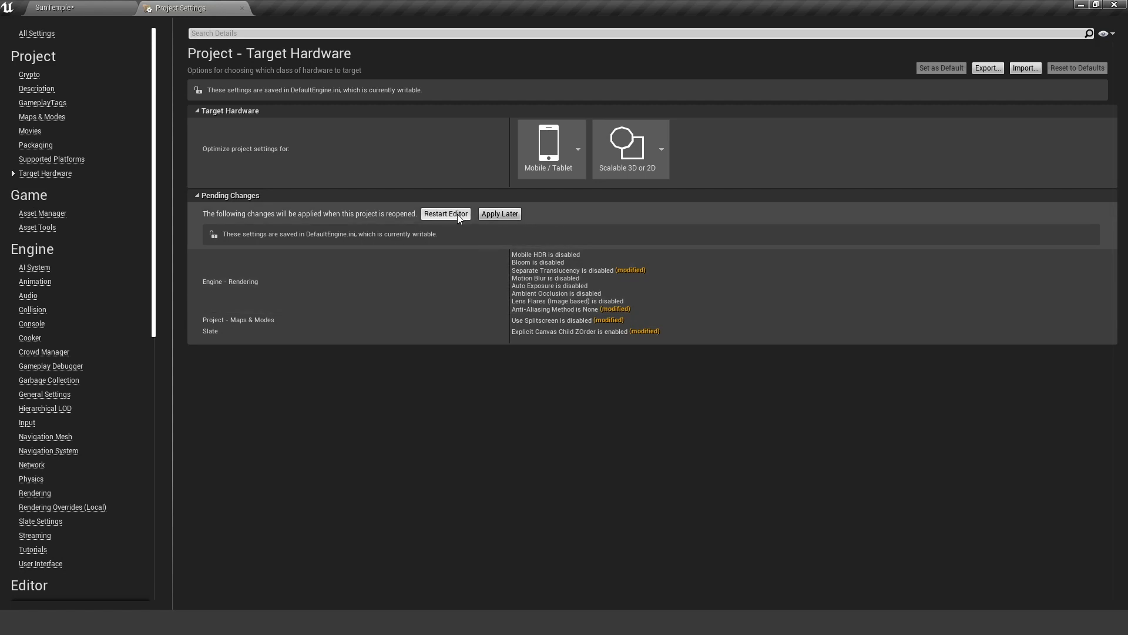
left_click(457, 214)
left_click(643, 425)
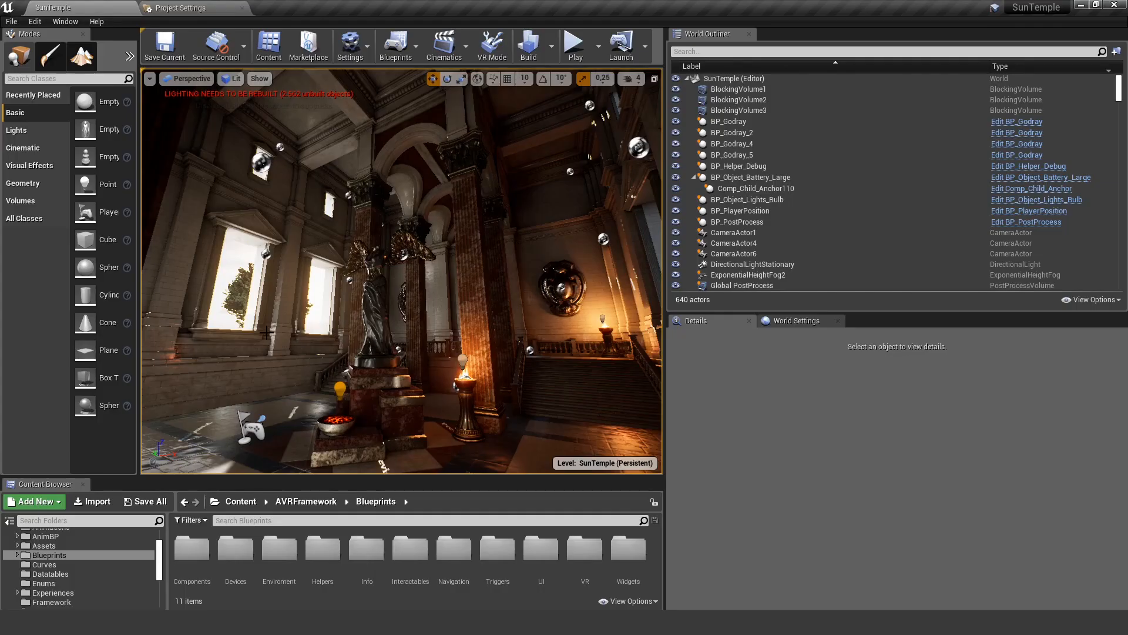
Inspect the lighting of the temple hall around the central statue.
mouse_move(402, 271)
right_mouse_down()
mouse_move(529, 272)
mouse_move(382, 271)
right_mouse_up()
key("w")
right_click_drag(382, 220, 354, 223)
key("a")
right_click_drag(309, 290, 359, 336)
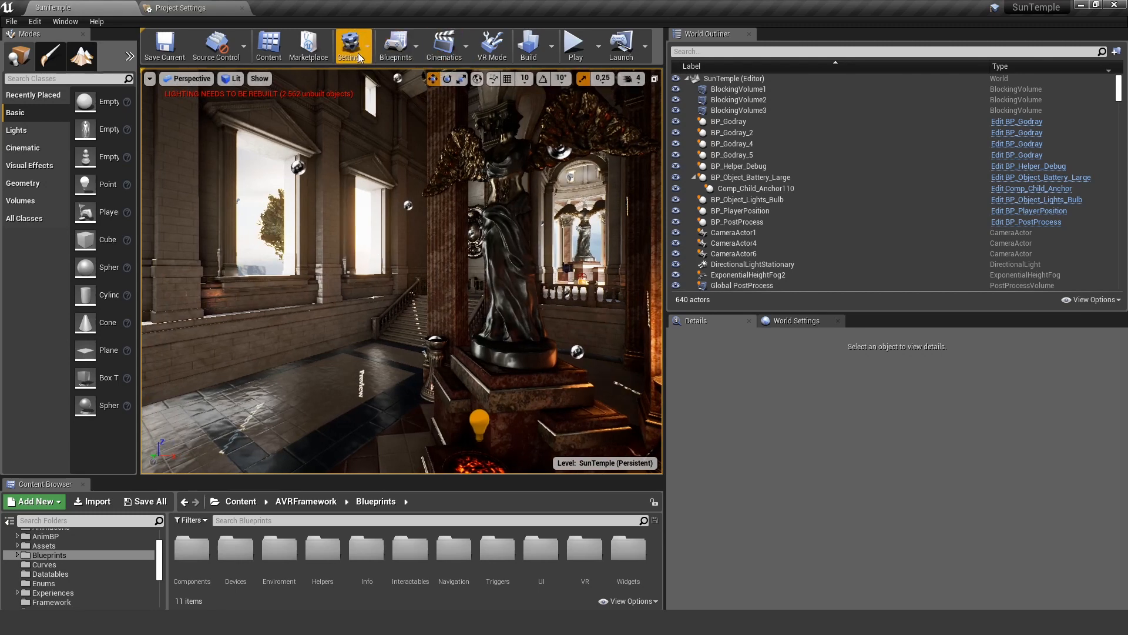
Find the Anti-Aliasing Method by searching the Project Settings for "anti", set it to MSAA and close the settings.
left_click(205, 9)
left_click(223, 33)
type("an")
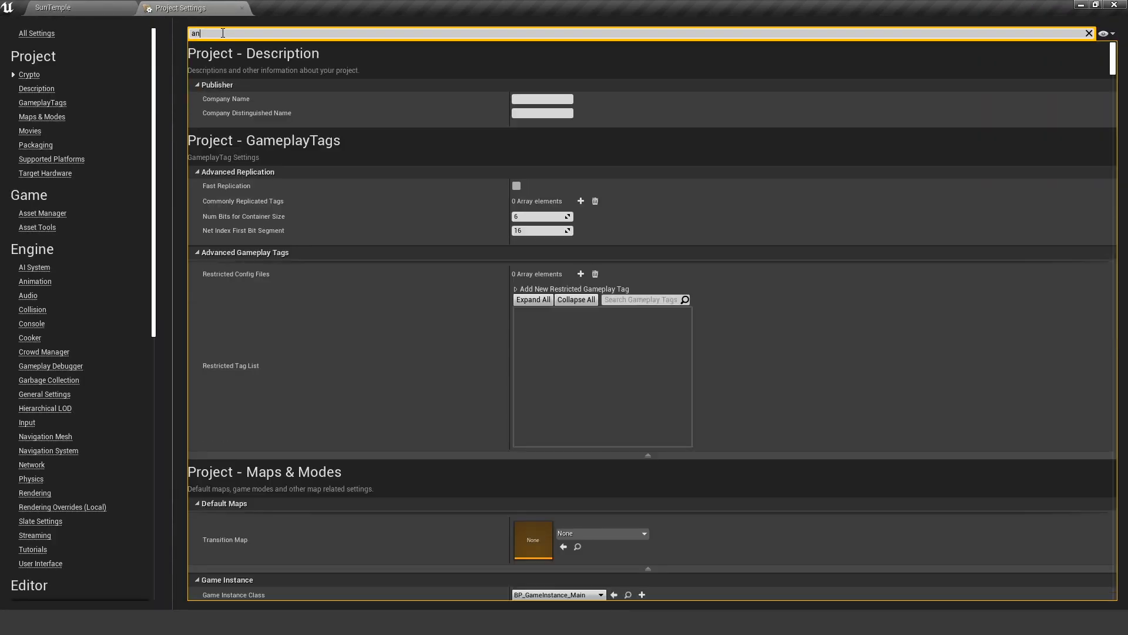
type("ti")
left_click(532, 101)
left_click(531, 132)
left_click(550, 102)
left_click(407, 105)
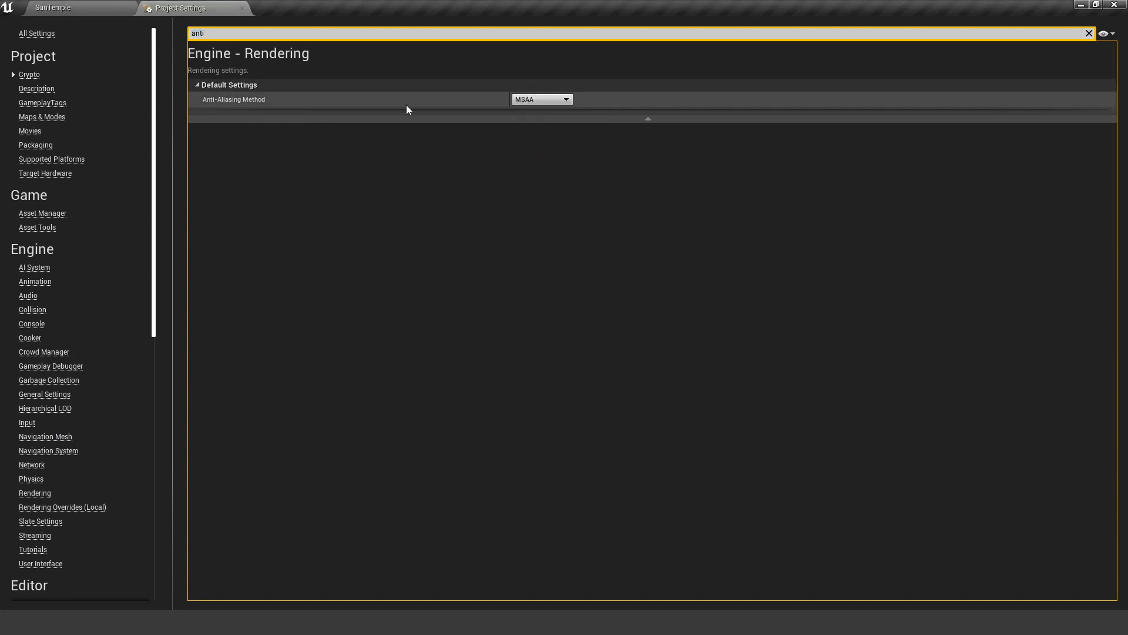
left_click(242, 8)
Widen the level viewport, display the World Settings and enlarge their area below the World Outliner.
right_click_drag(370, 245, 351, 249)
right_click_drag(260, 353, 320, 364)
right_click_drag(496, 162, 431, 155)
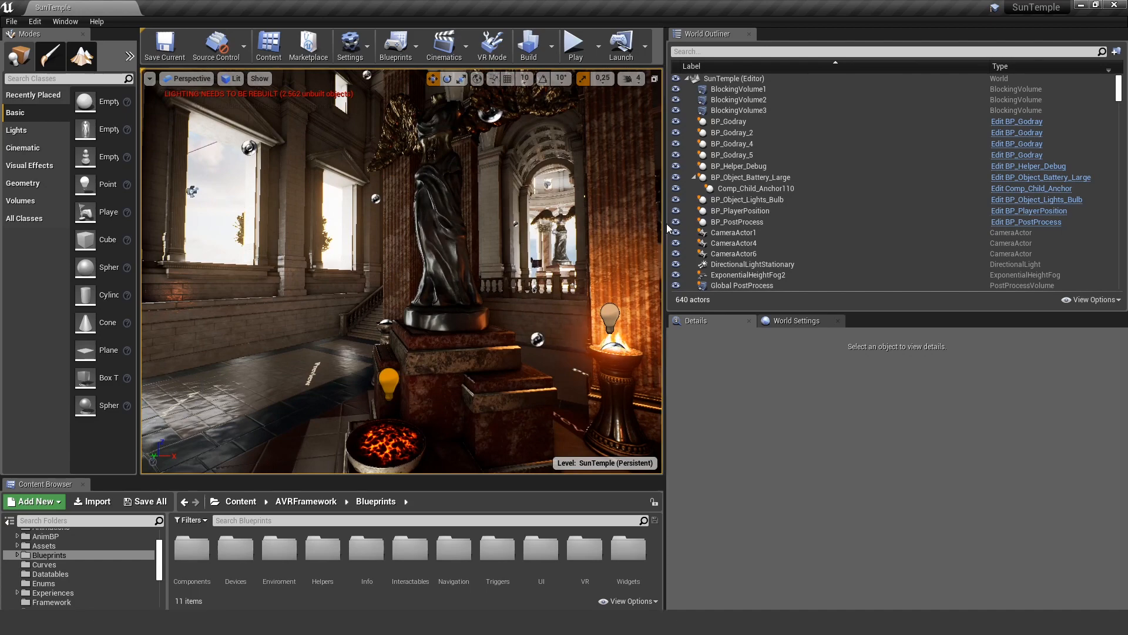
left_click_drag(664, 221, 776, 226)
left_click(899, 320)
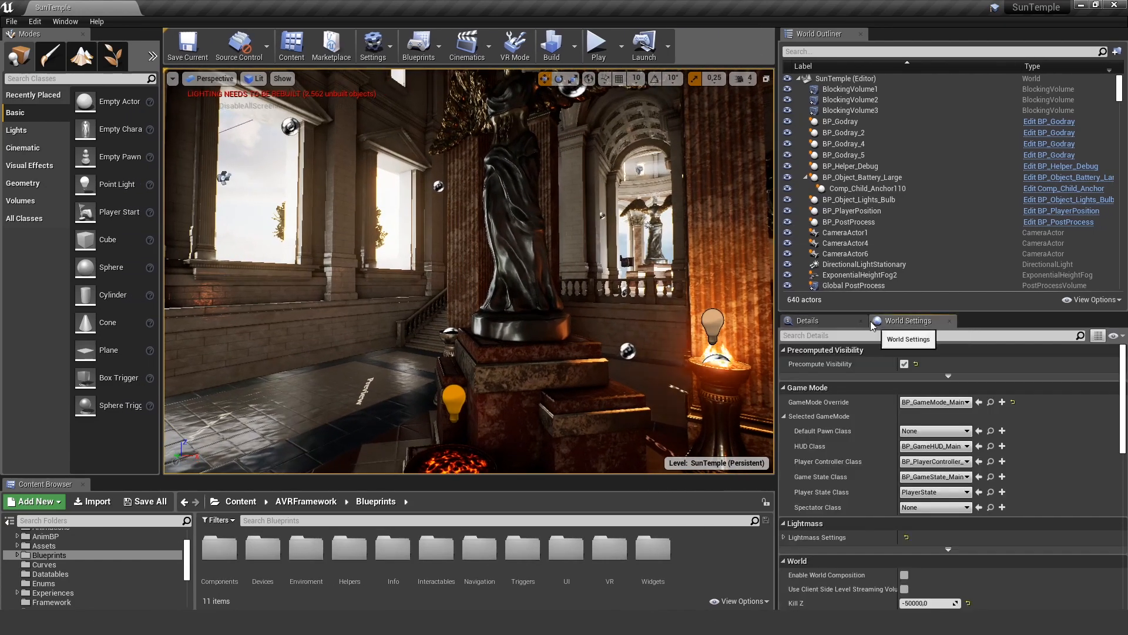
left_click_drag(855, 313, 854, 189)
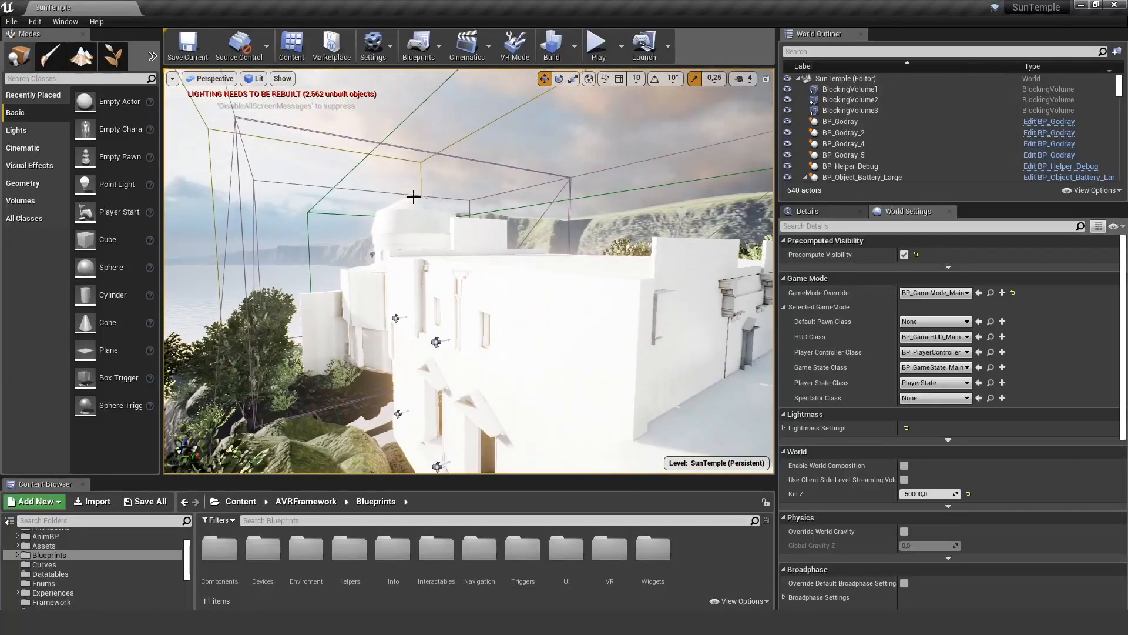
Select the precomputed visibility volume enclosing the temple and view it together with the whole island from outside.
left_click(373, 146)
right_click_drag(373, 145, 235, 195)
key("w")
key("w")
key("w")
key("s")
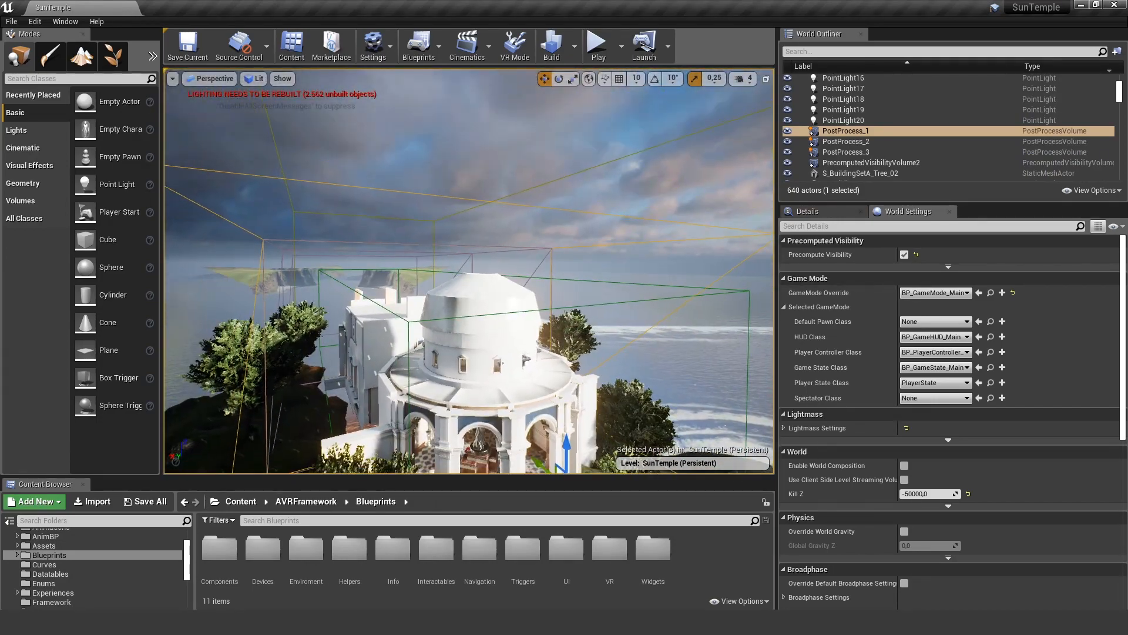
left_click(284, 259)
left_click(336, 280)
key("s")
right_click_drag(336, 280, 511, 173)
key("q")
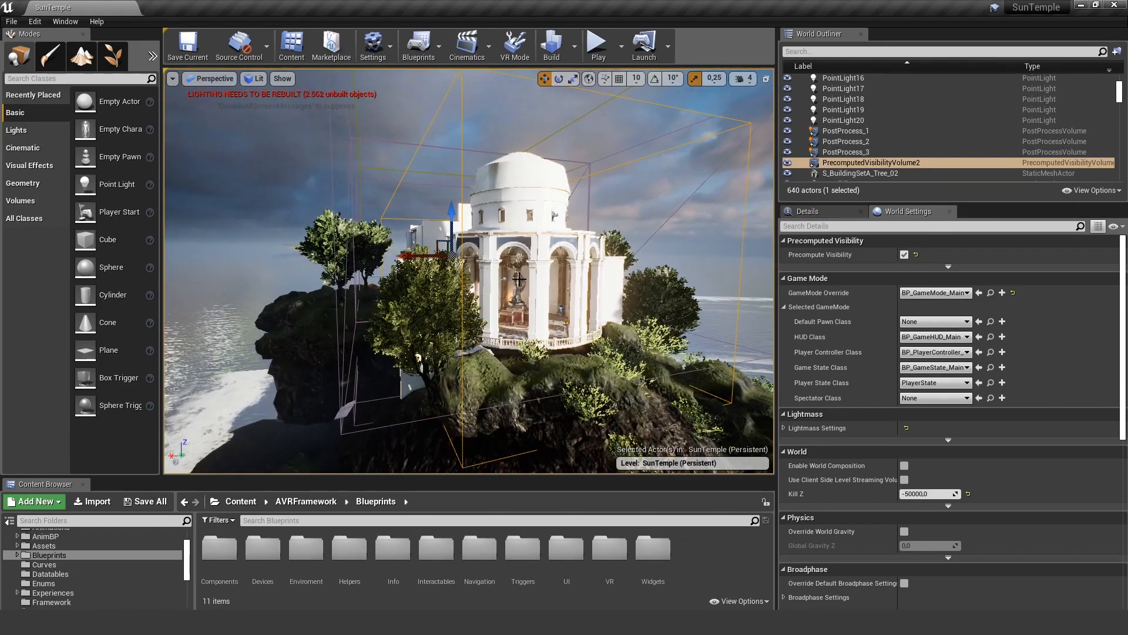
Scale the precomputed visibility volume down in height and lower it onto the temple.
key("r")
left_click_drag(456, 213, 455, 259)
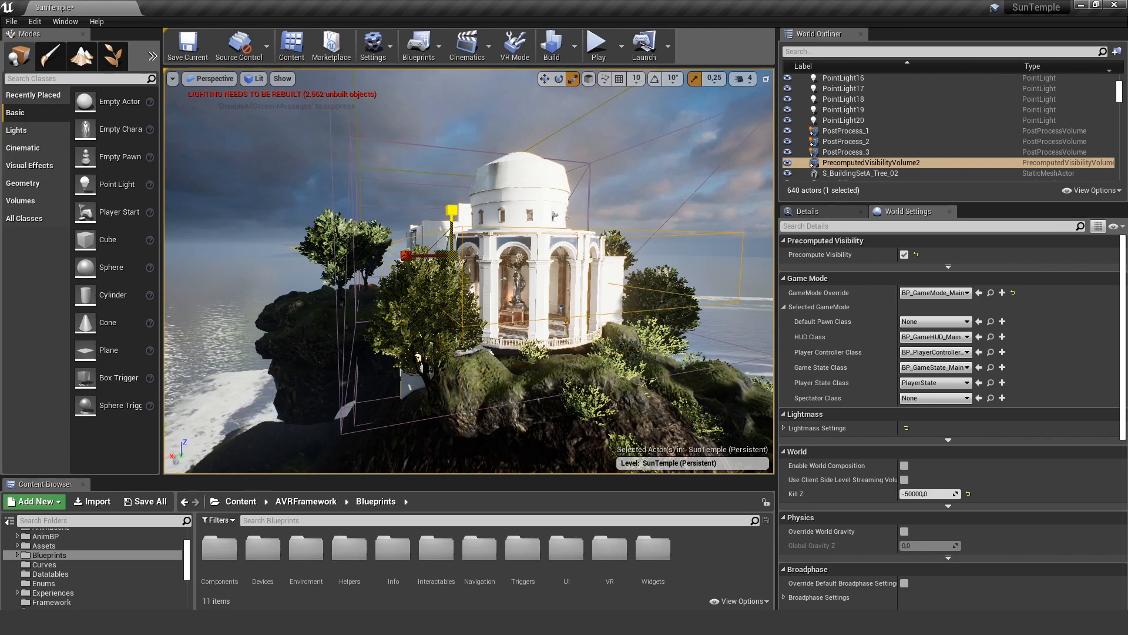
key("w")
left_click_drag(451, 215, 452, 246)
Precompute the static visibility for the level.
right_click_drag(452, 247, 602, 297)
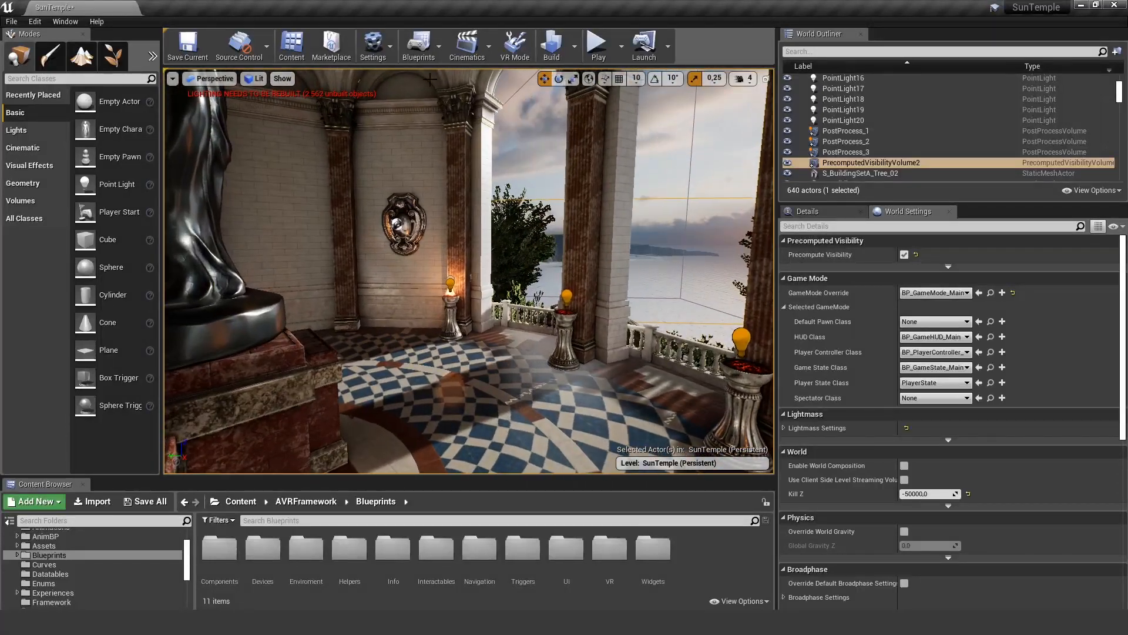
left_click(574, 46)
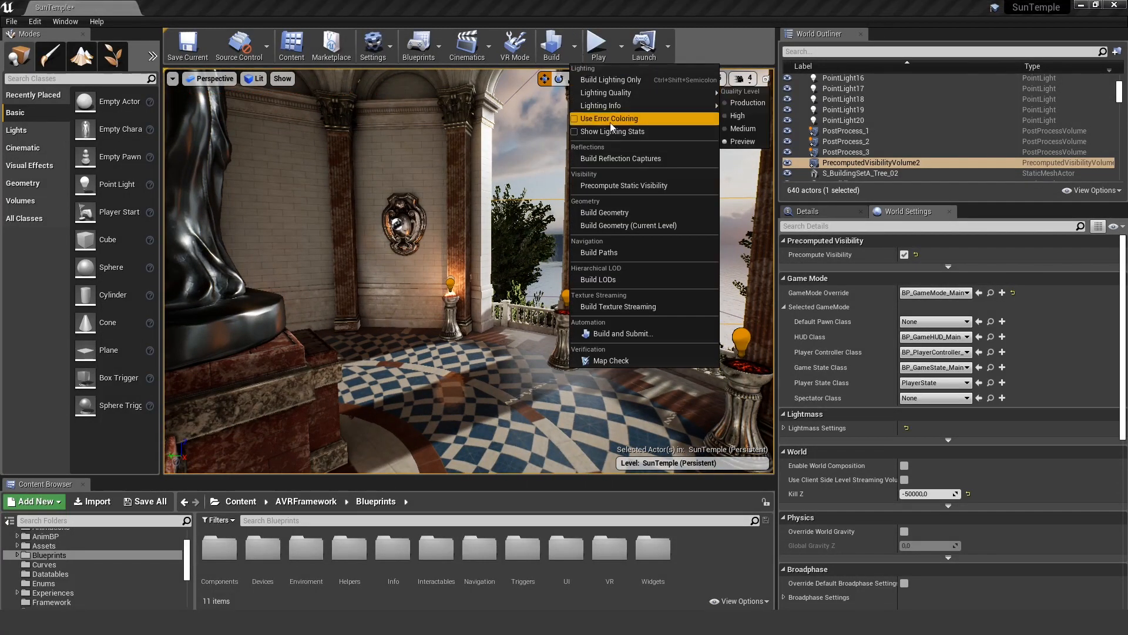
left_click(620, 186)
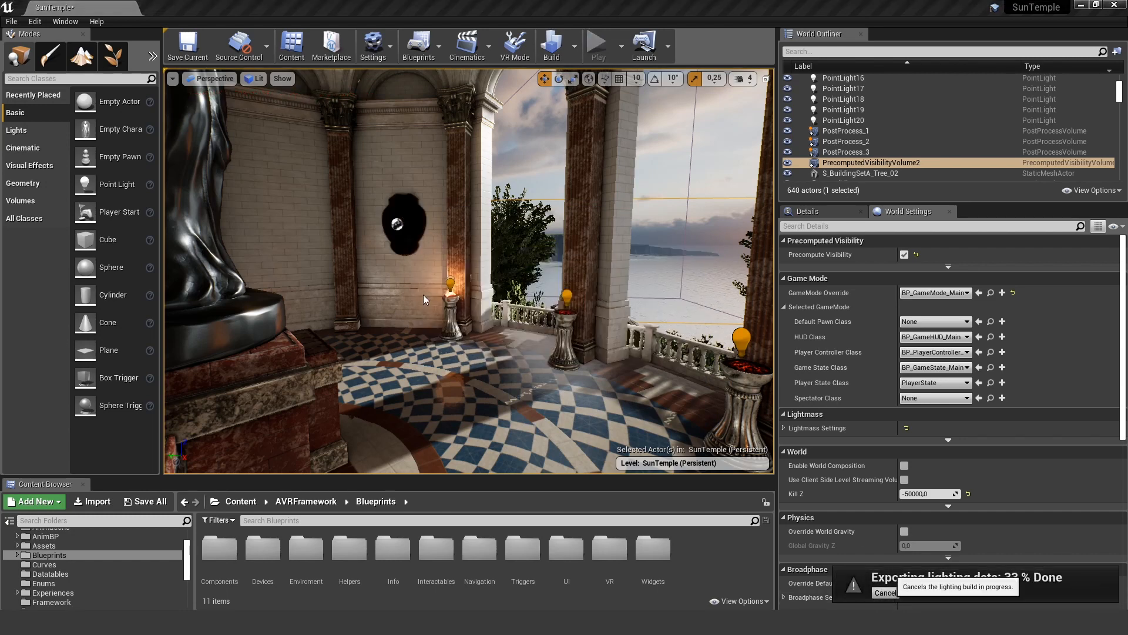
Turn on the visualization of Precomputed Visibility Cells in the level viewport.
left_click(255, 79)
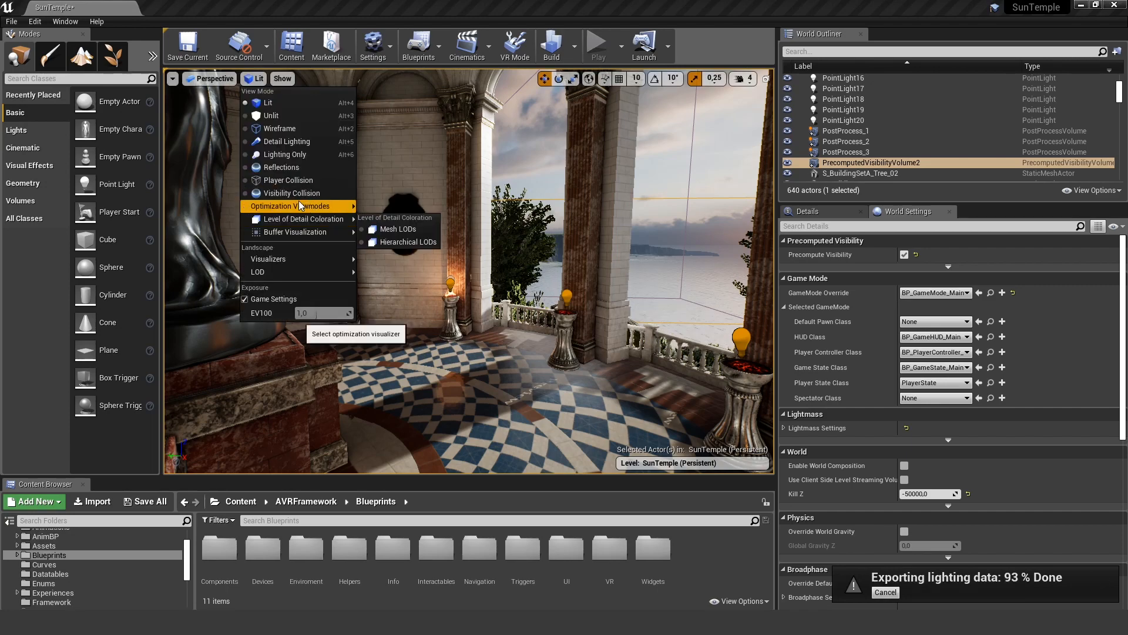
mouse_move(299, 201)
left_click(282, 78)
mouse_move(311, 379)
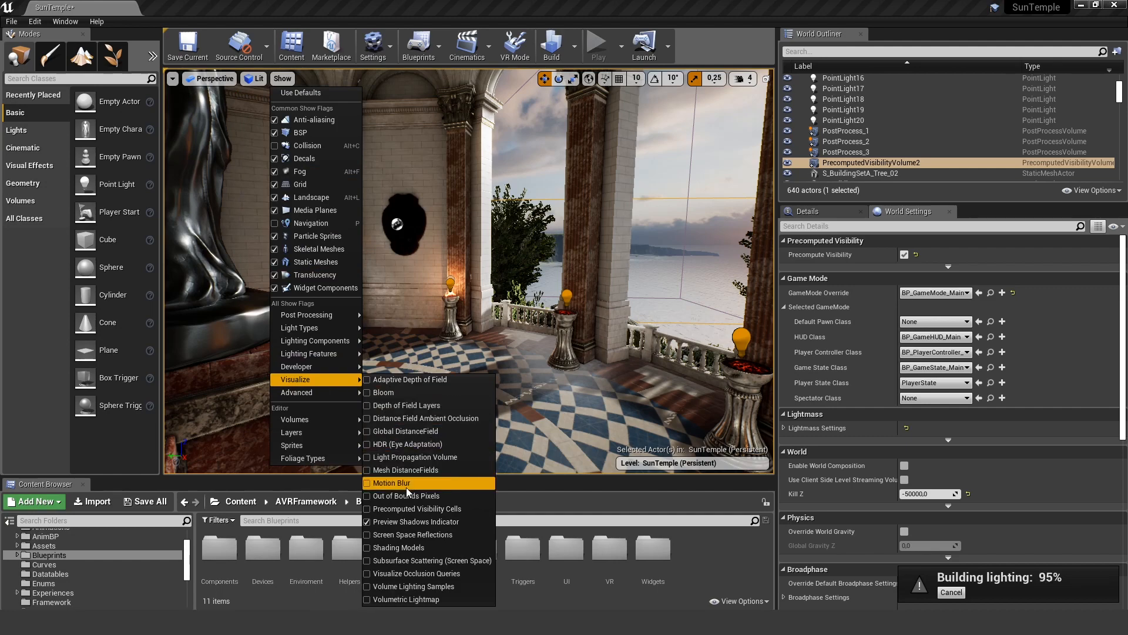
left_click(370, 510)
Examine the precomputed visibility cells and the floor throughout the temple hall.
key("s")
mouse_move(547, 262)
right_mouse_down()
mouse_move(435, 294)
mouse_move(453, 293)
mouse_move(432, 346)
mouse_move(493, 335)
mouse_move(464, 370)
mouse_move(317, 294)
mouse_move(341, 306)
mouse_move(505, 309)
mouse_move(282, 305)
right_mouse_up()
key("s")
key("w")
key("w")
key("w")
key("s")
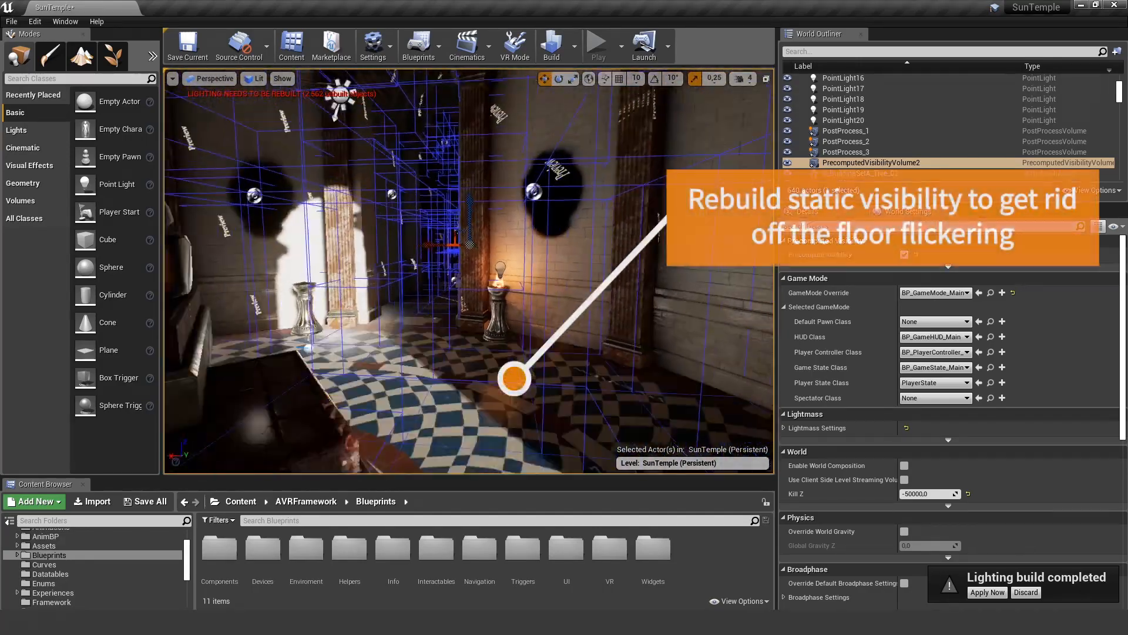
key("w")
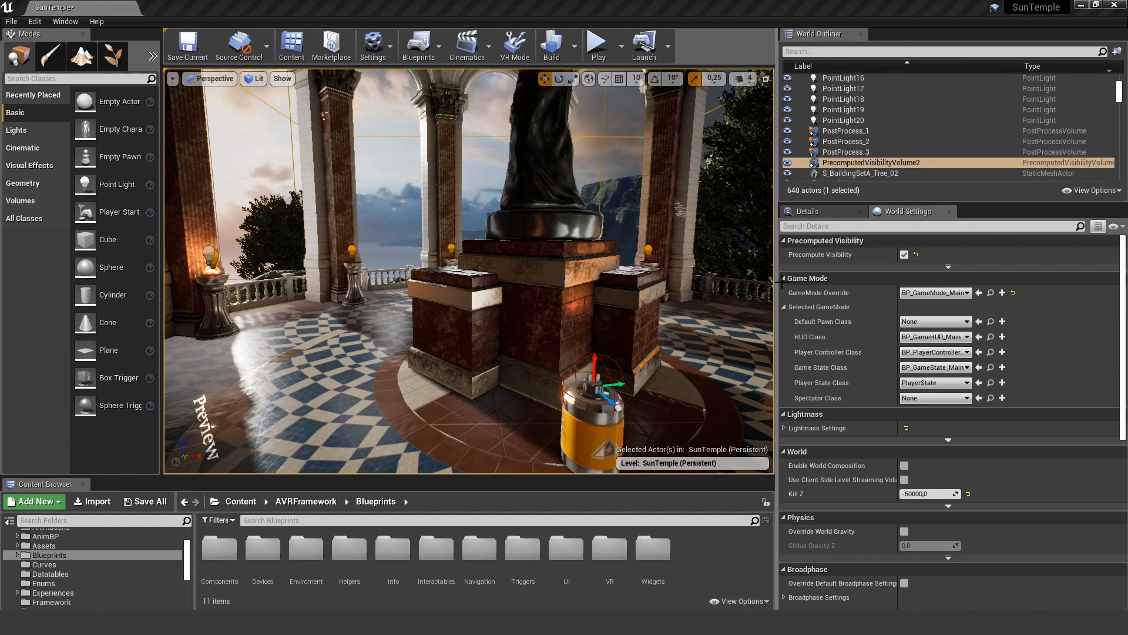
Collapse the Game Mode settings and review the level's lightmaps among the advanced Lightmass options.
left_click(784, 279)
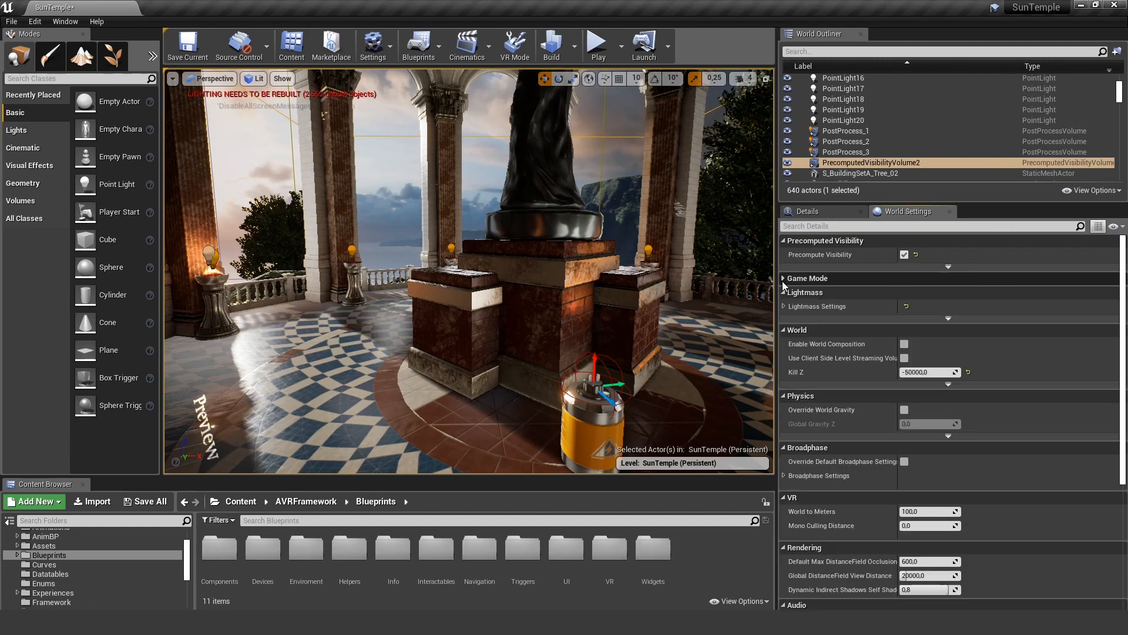
left_click(948, 319)
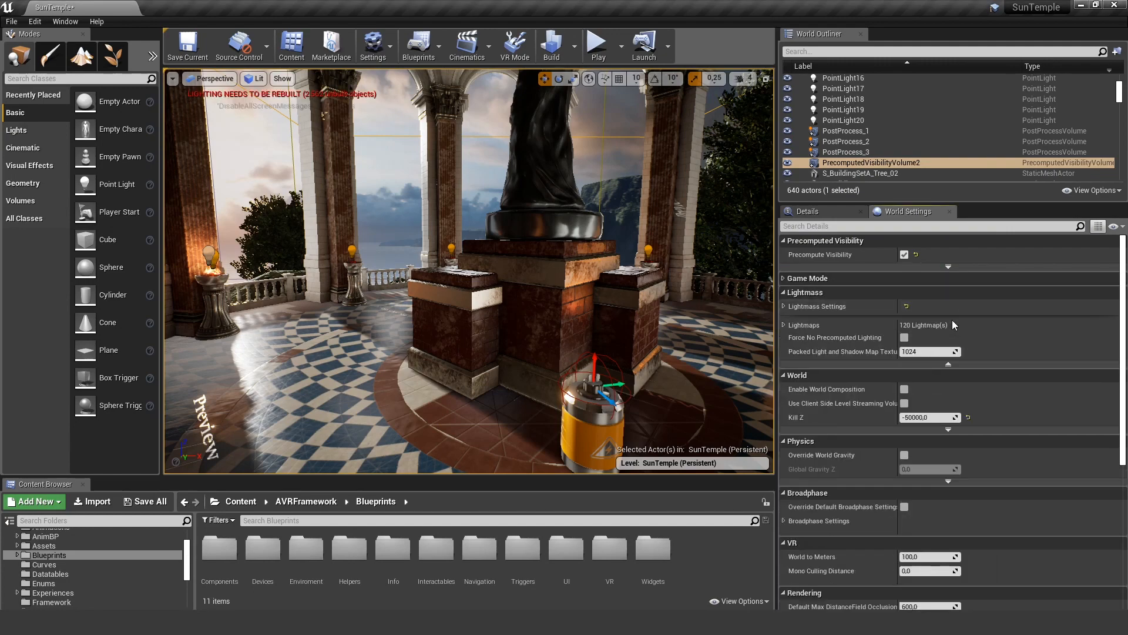
left_click(783, 325)
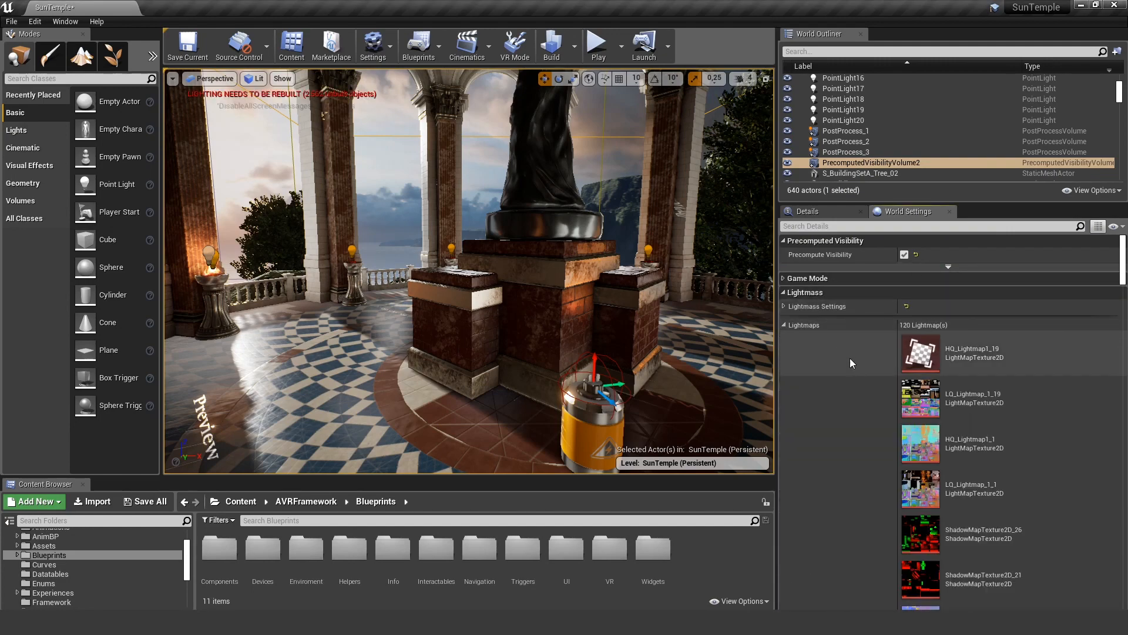
left_click(783, 325)
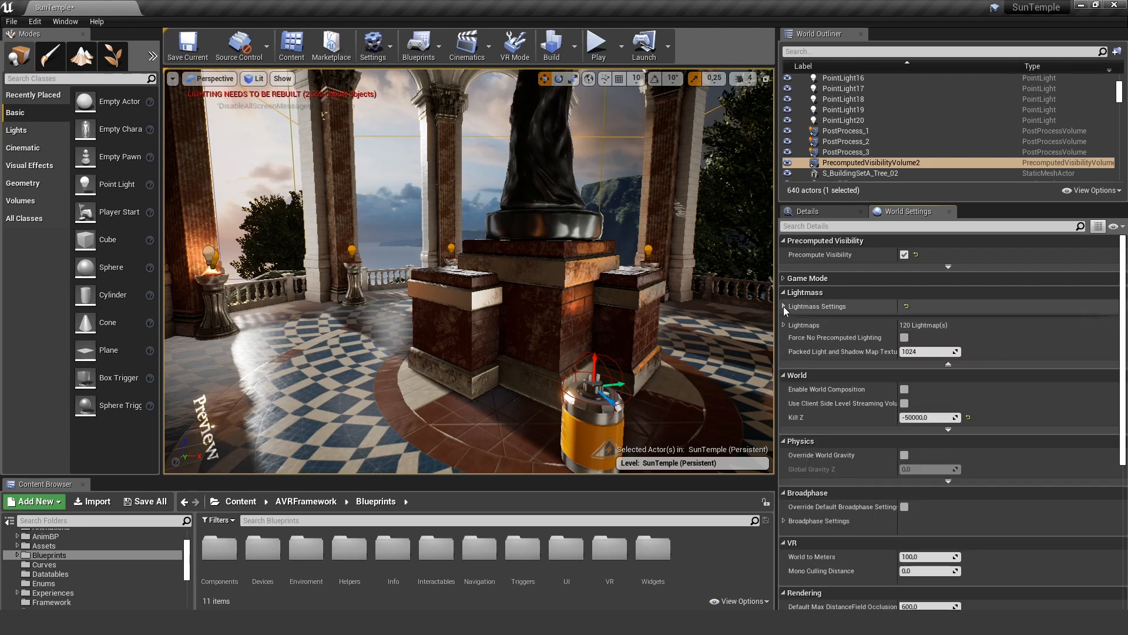
Set the Occlusion Exponent in the Lightmass Settings to 4.0.
left_click(784, 307)
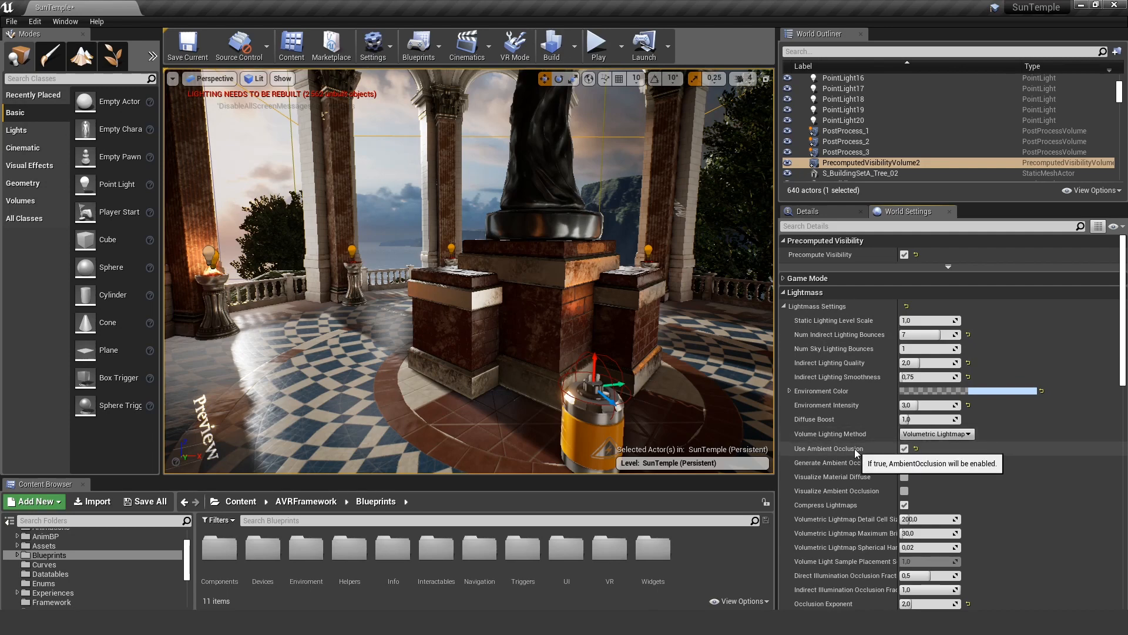
scroll(995, 466, "down", 2)
scroll(997, 466, "down", 2)
mouse_move(829, 510)
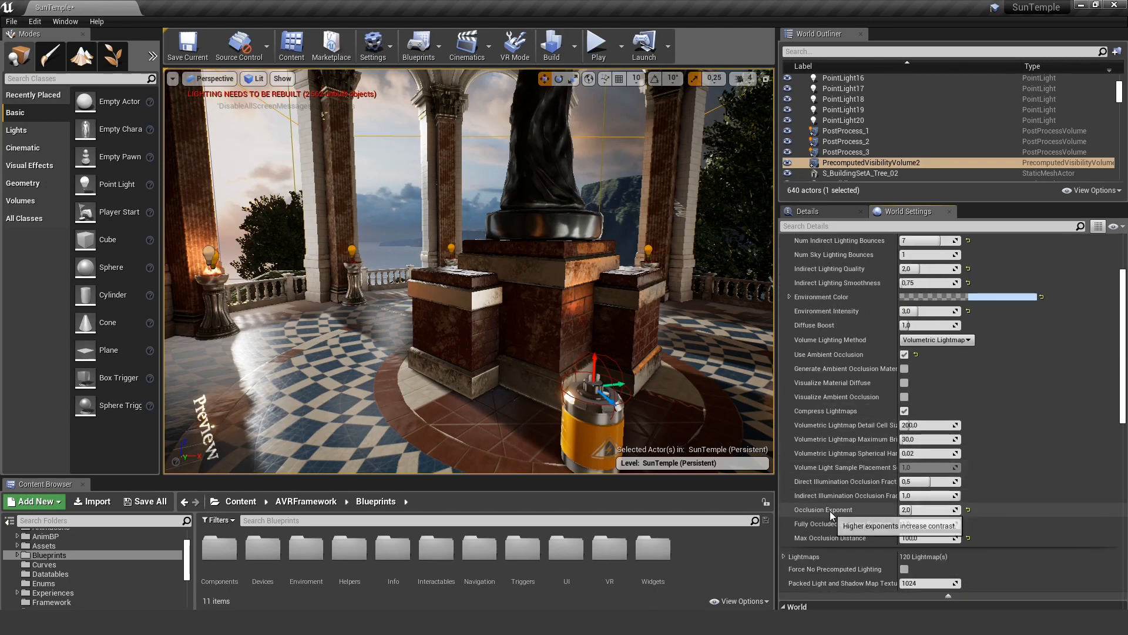
left_click(918, 512)
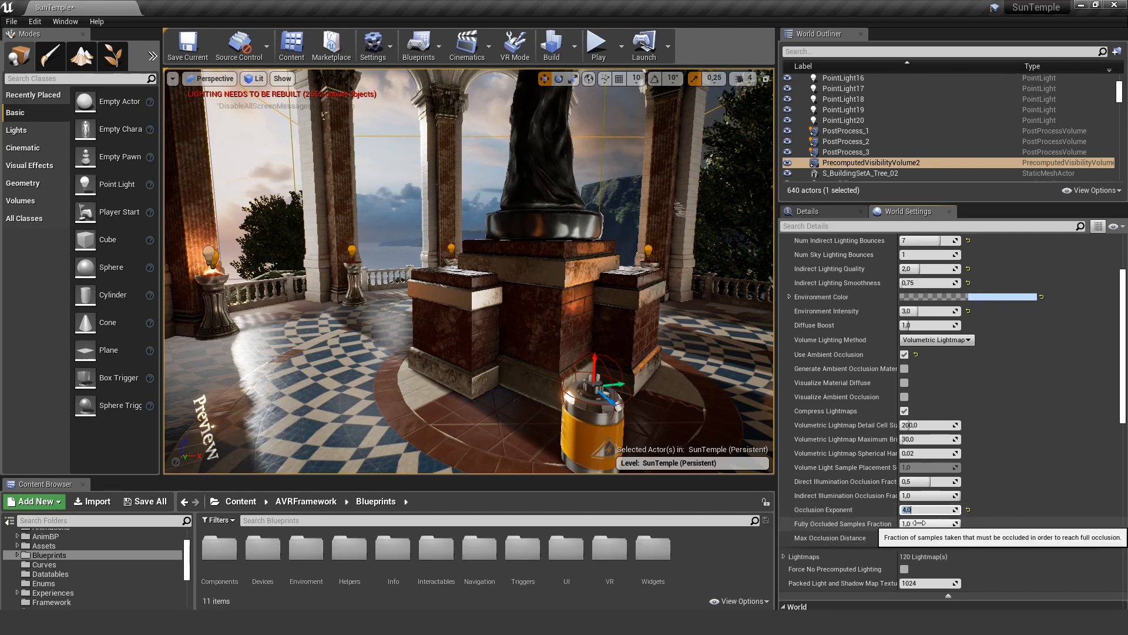
scroll(990, 490, "down", 2)
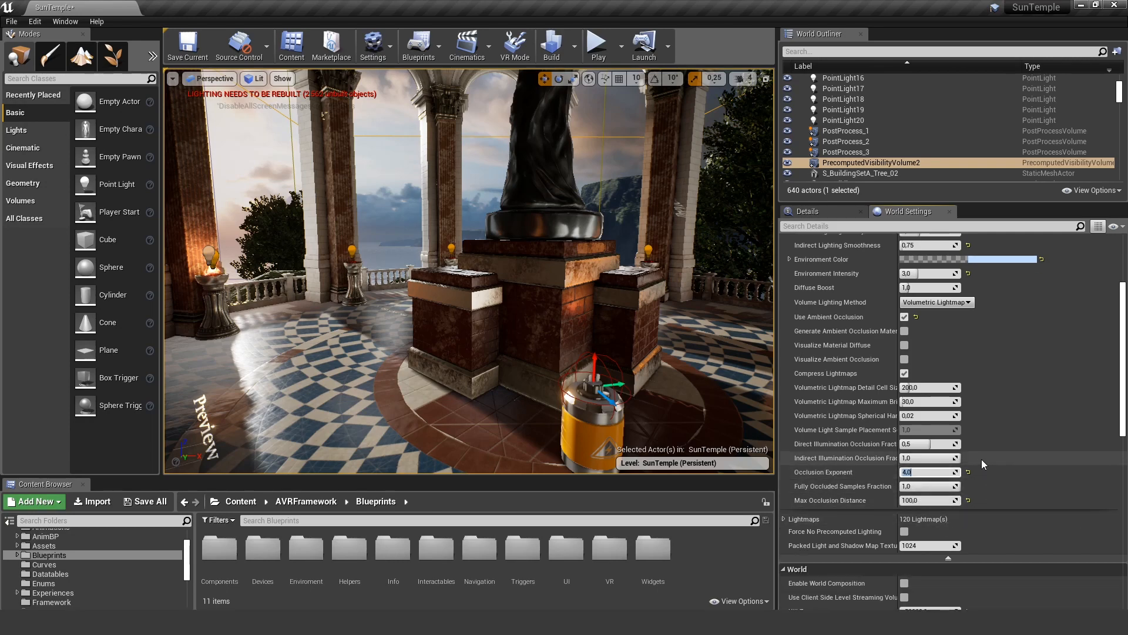
scroll(1017, 463, "down", 2)
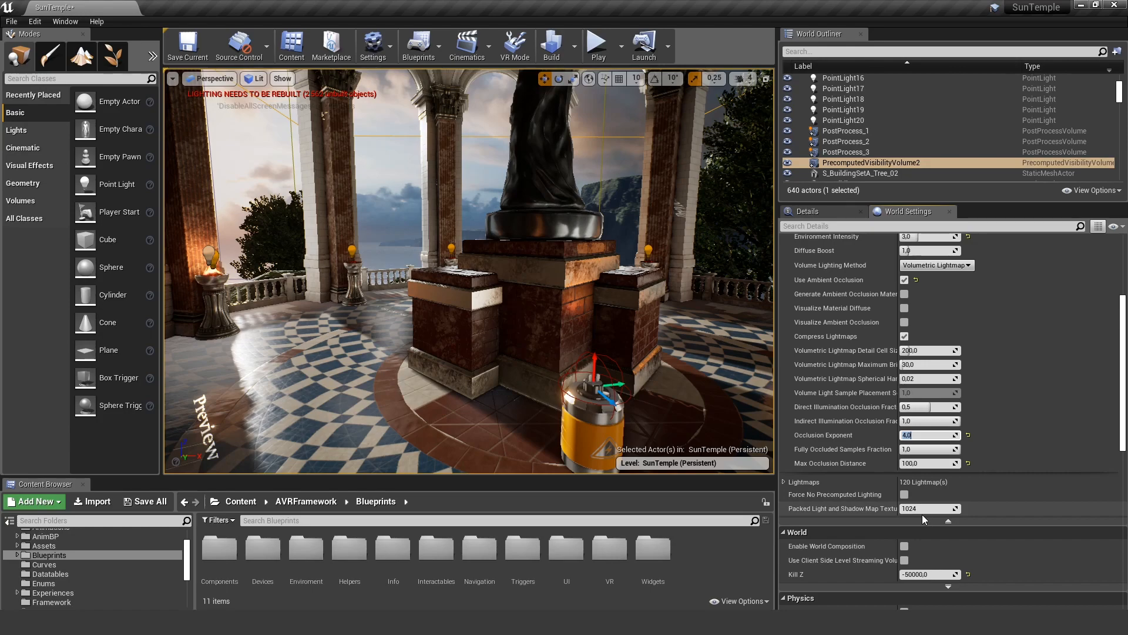
Set the Default Touch Interface to None in the Input section of the Project Settings.
right_click_drag(593, 329, 332, 63)
left_click(376, 44)
left_click(406, 102)
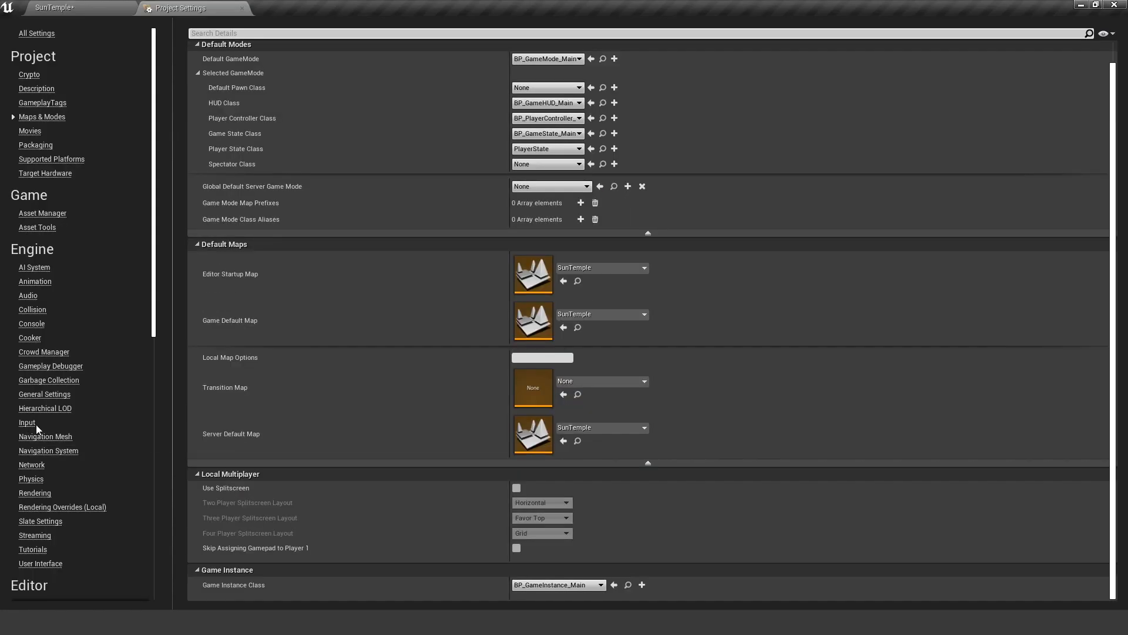
left_click(27, 423)
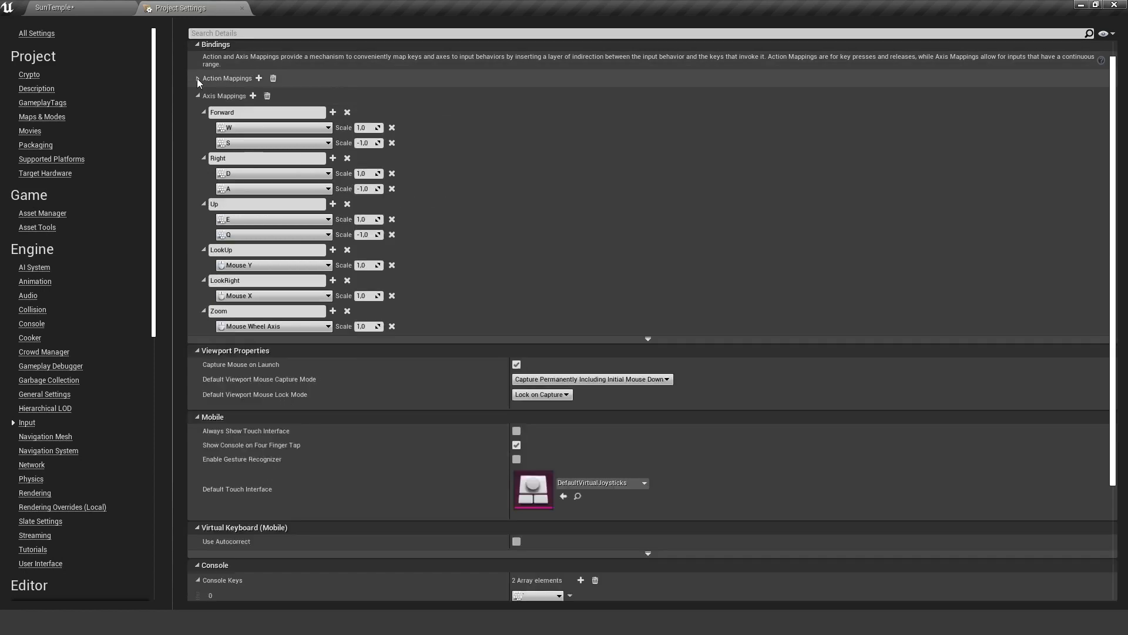
left_click(198, 96)
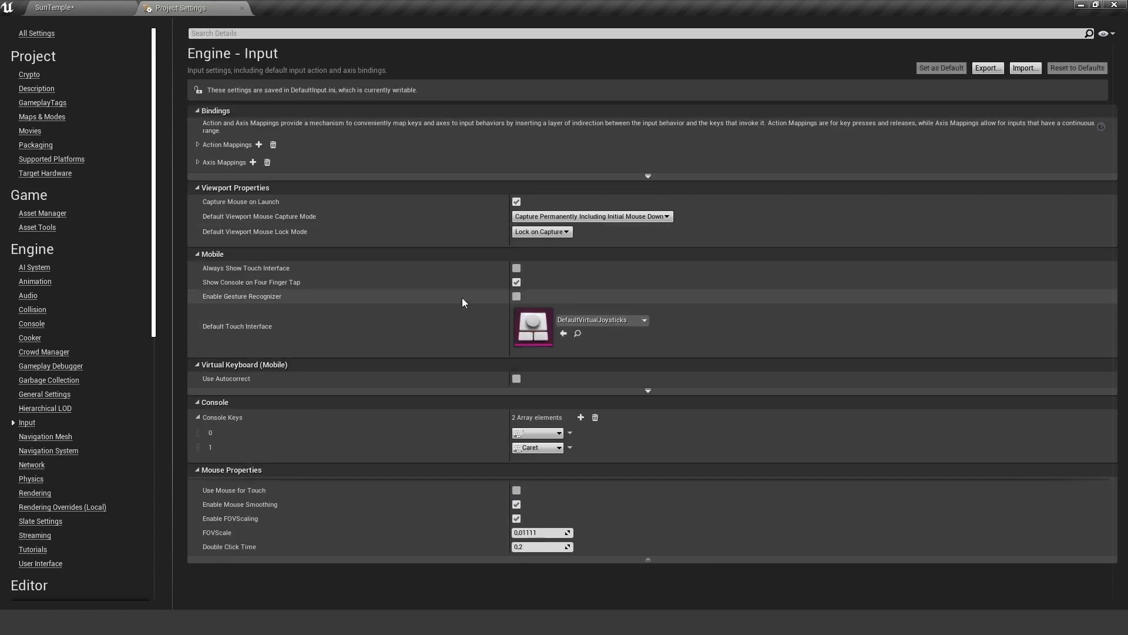
left_click(643, 320)
left_click(587, 409)
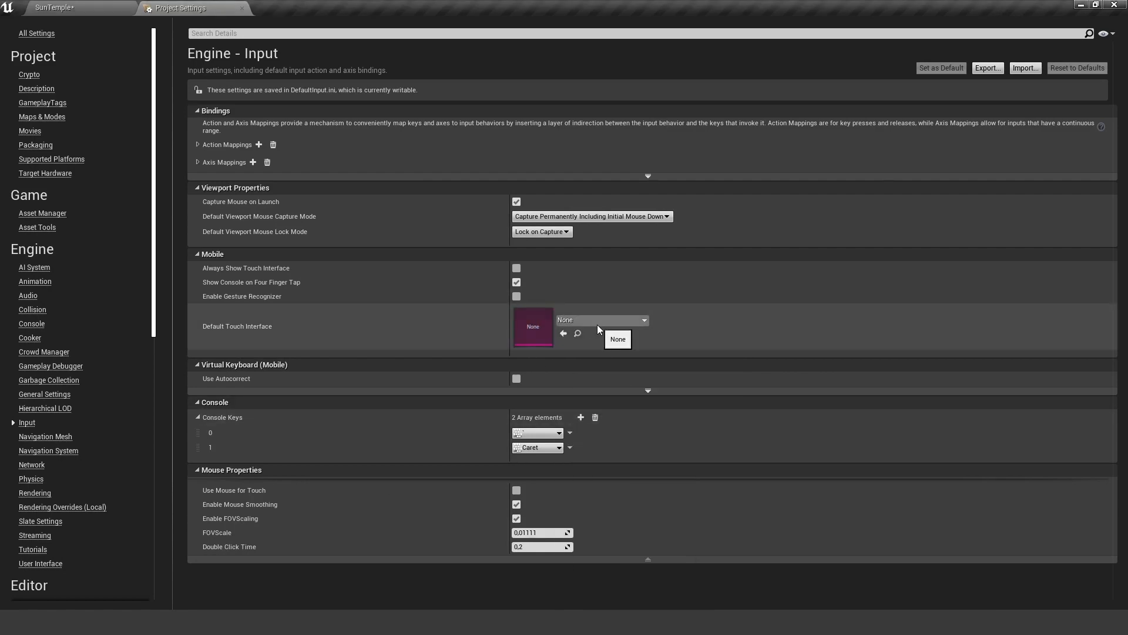
Configure the project for the Android platform in its APK Packaging settings.
scroll(61, 521, "down", 5)
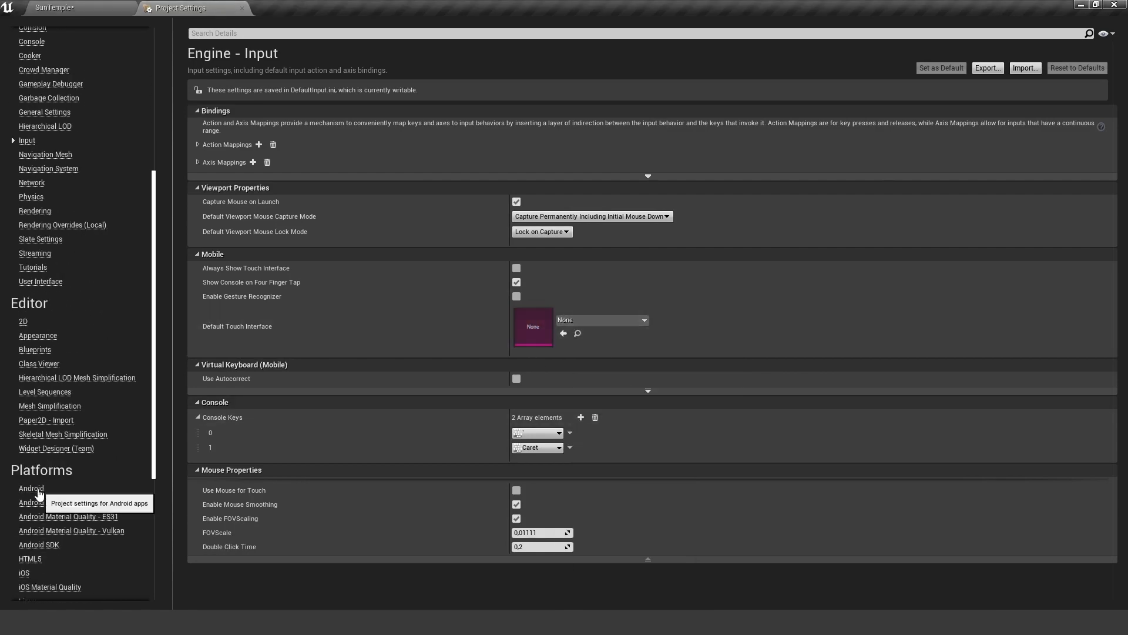
left_click(41, 490)
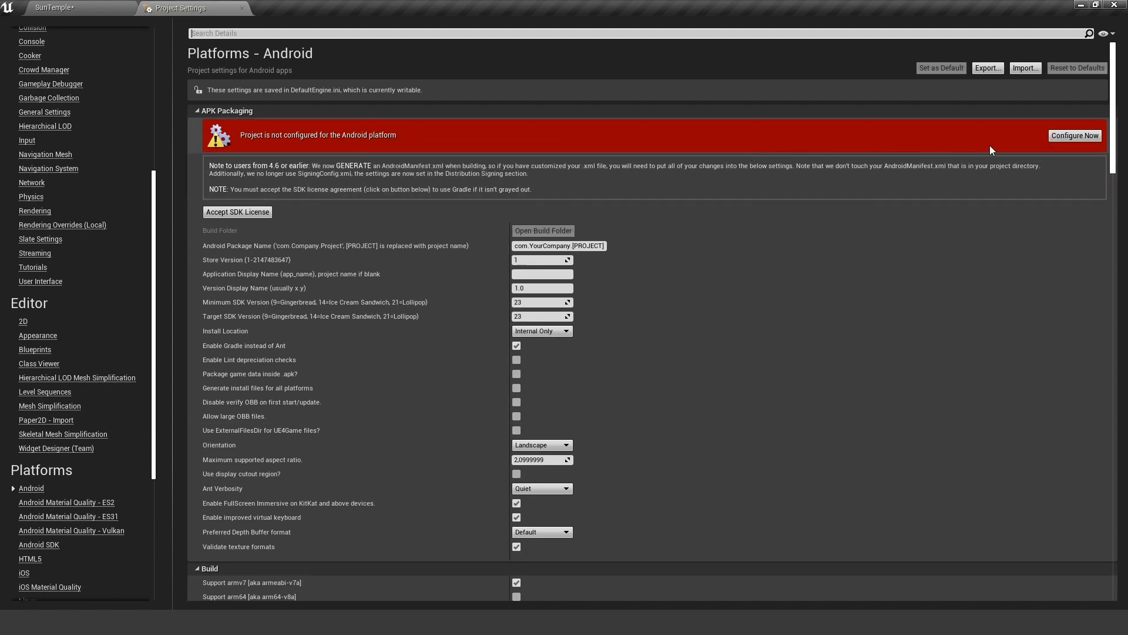
left_click(1067, 136)
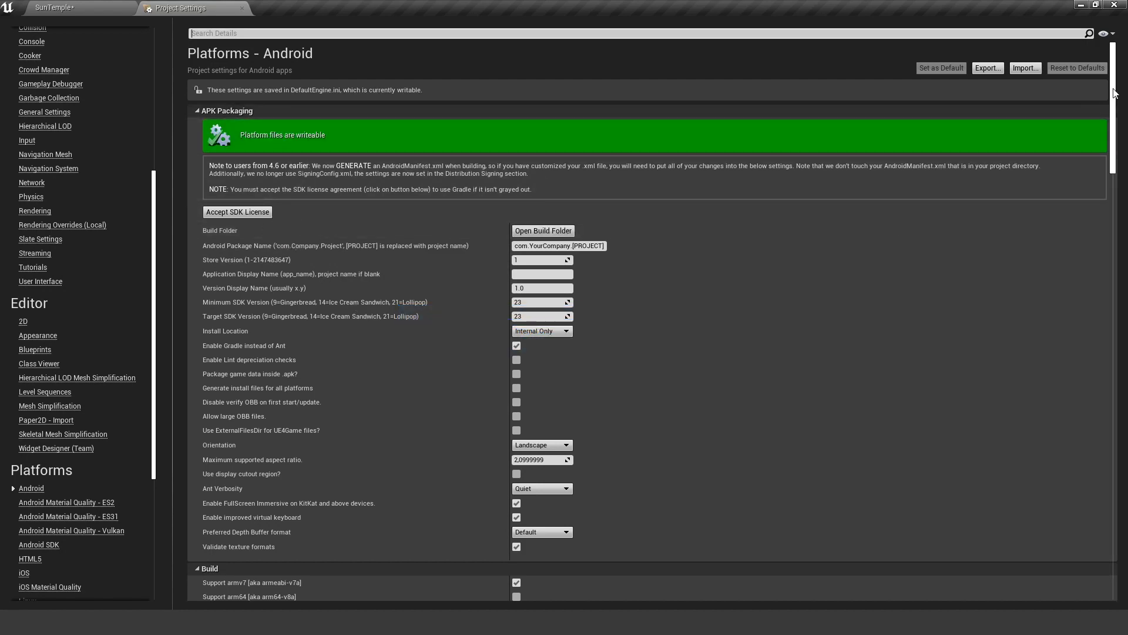
Set both the Minimum SDK Version and the Target SDK Version for Android to 25.
scroll(1115, 92, "down", 3)
left_click(524, 140)
type("25")
left_click(541, 151)
type("25")
left_click(538, 139)
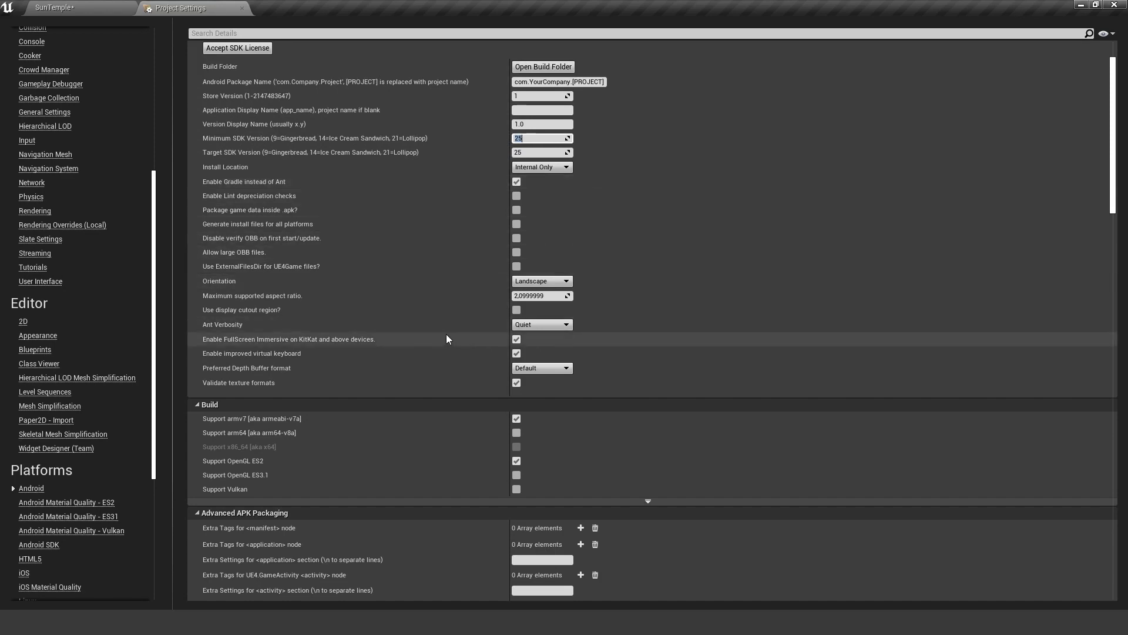
Enable Remove Oculus Signature Files from Distribution APK in the Advanced APK Packaging settings.
scroll(445, 338, "down", 5)
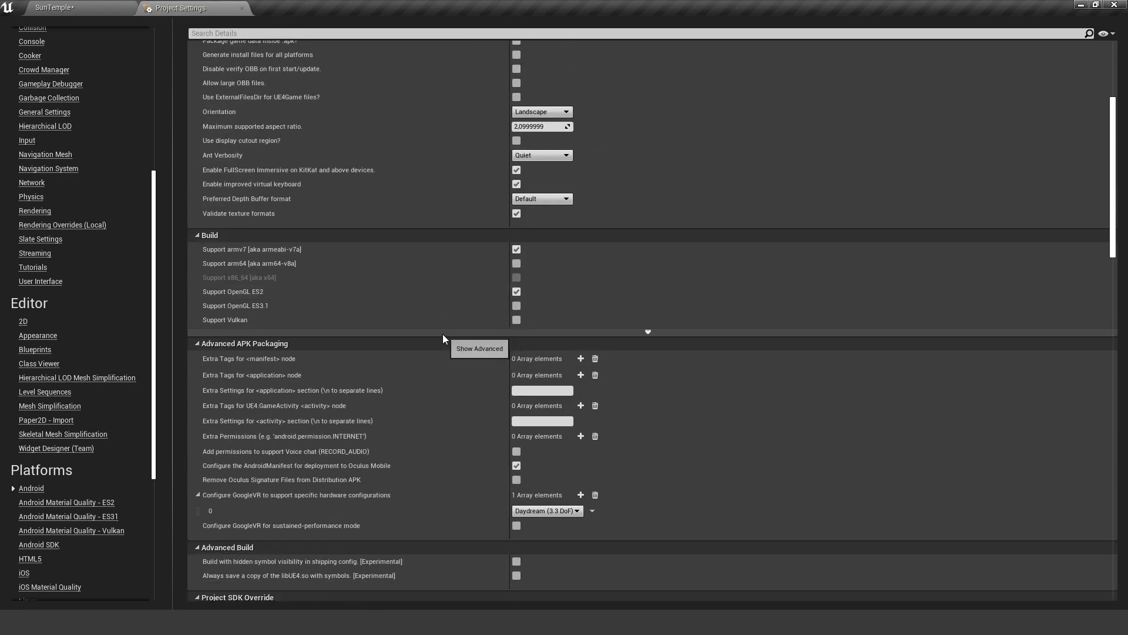
scroll(442, 333, "down", 3)
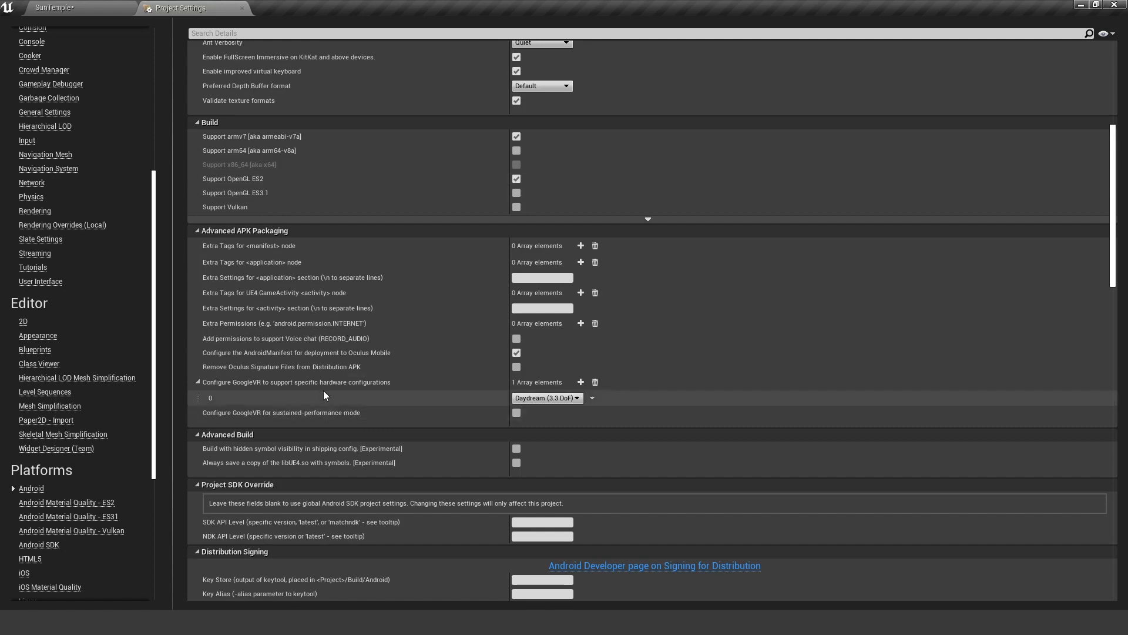
scroll(323, 391, "down", 1)
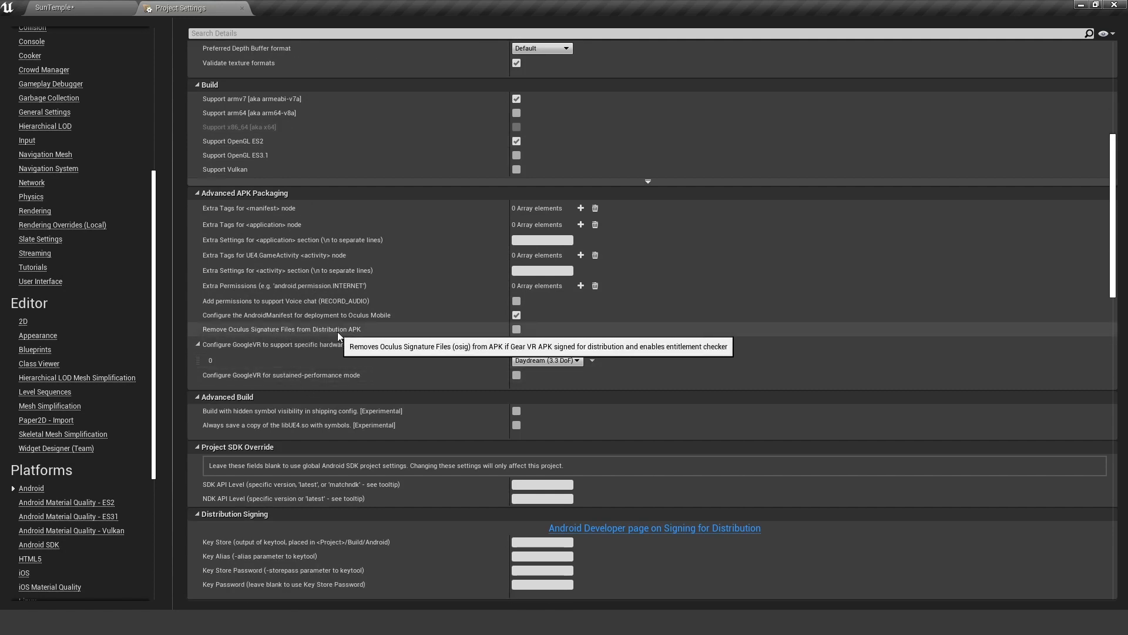
left_click(517, 329)
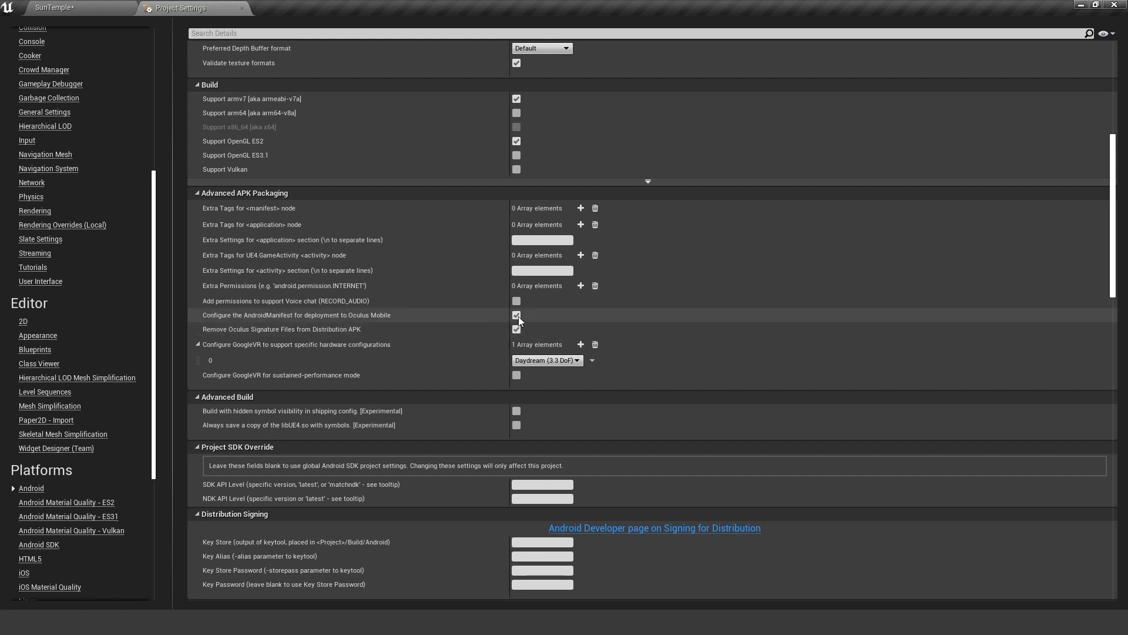
Enable arm64 (arm64-v8a) support in the Android Build settings.
scroll(350, 354, "down", 1)
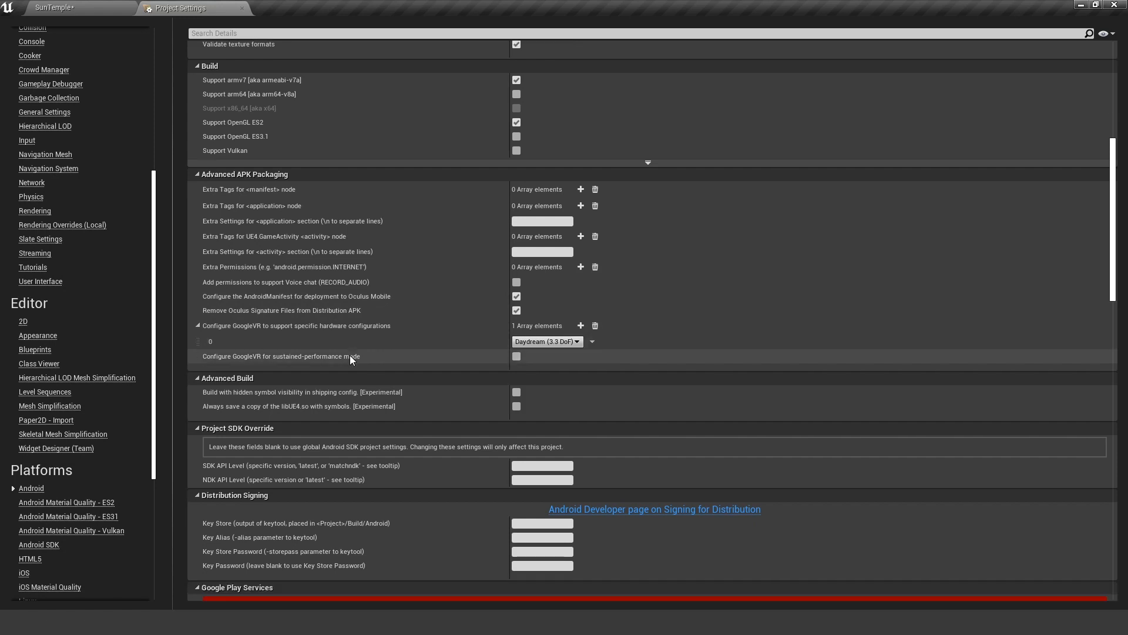
scroll(408, 341, "down", 1)
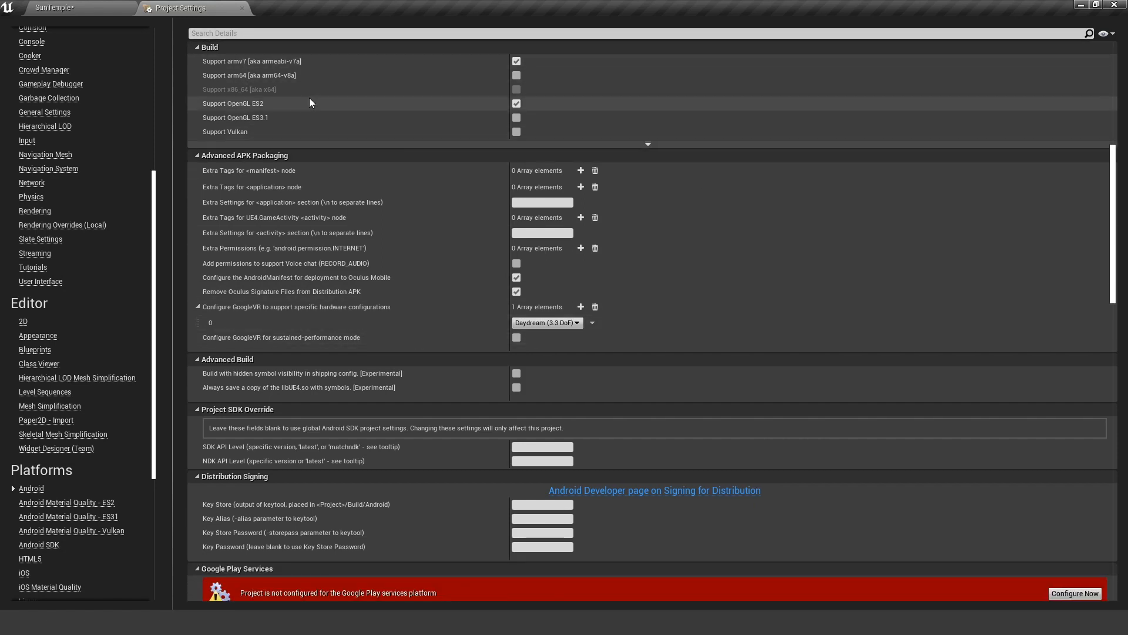
scroll(242, 187, "up", 4)
mouse_move(235, 153)
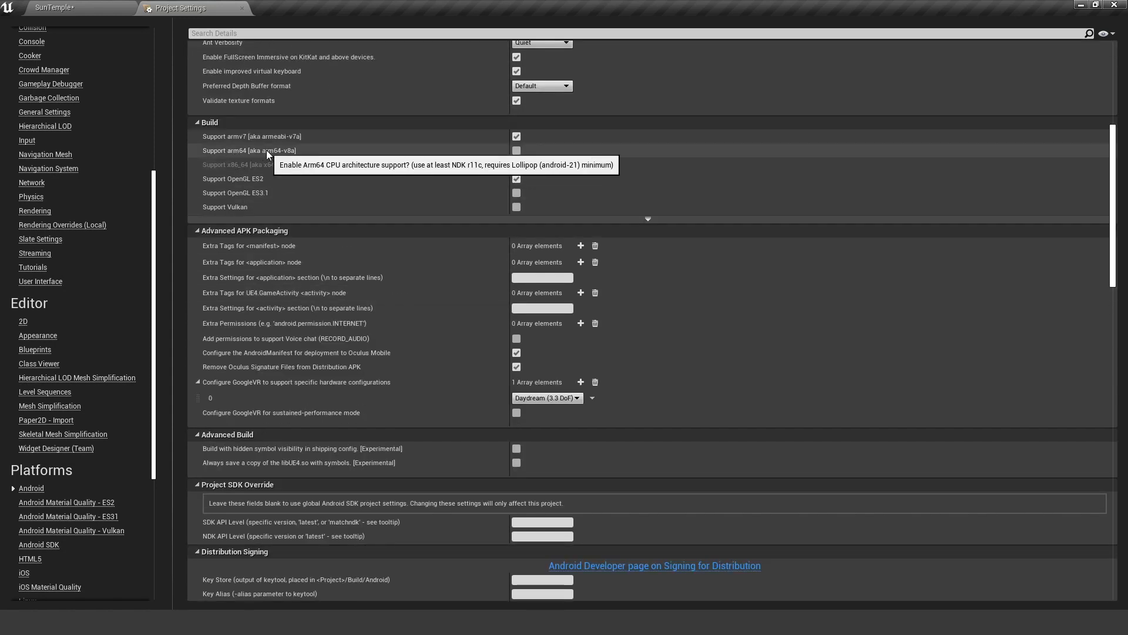
left_click(516, 150)
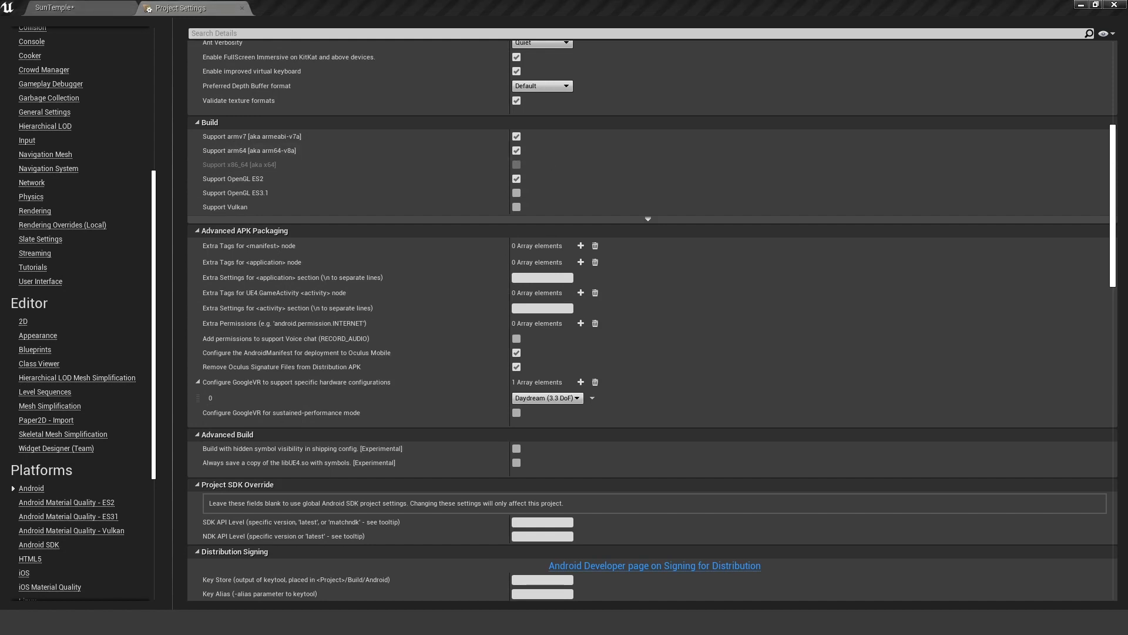
Search the project settings for "fulls" to review the fullscreen options, and open the Android SDK platform settings for inspection.
left_click(258, 33)
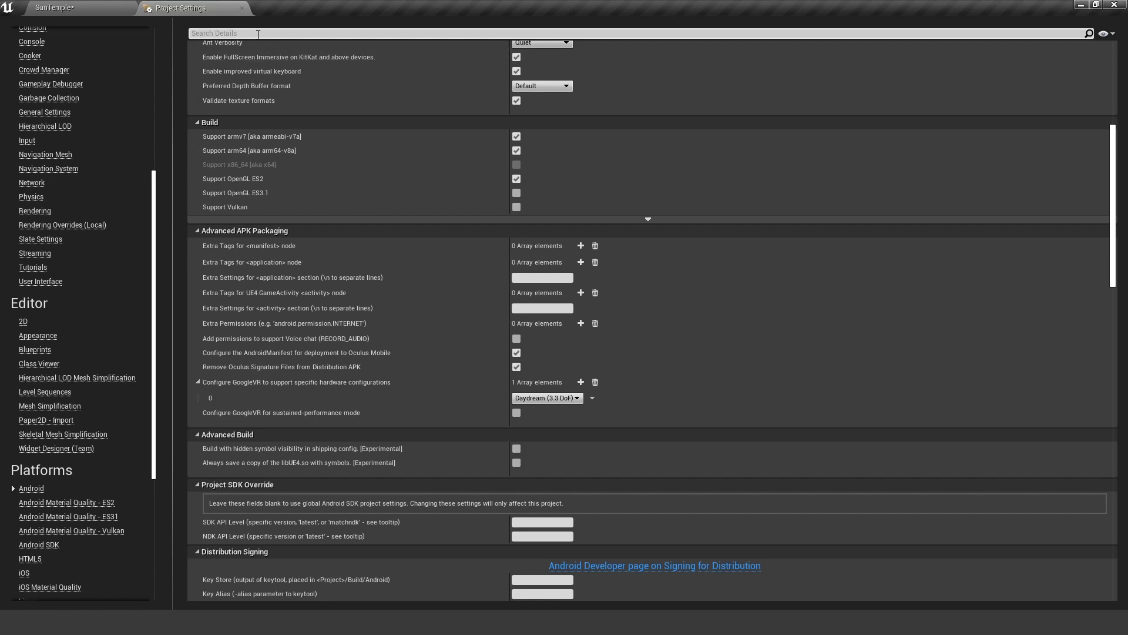
type("fulls")
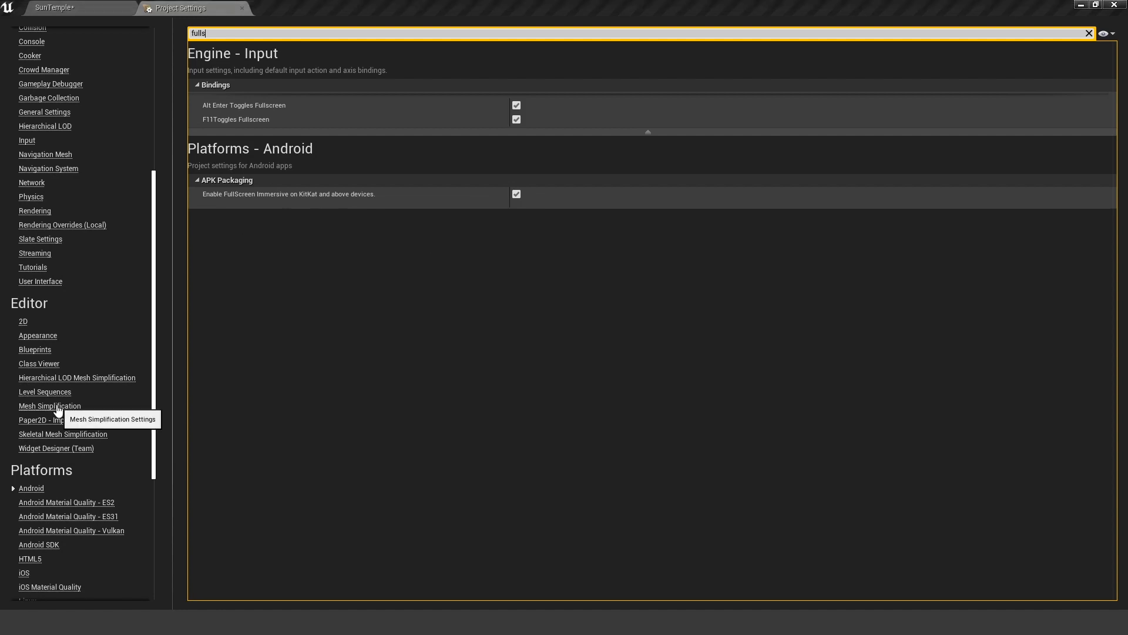
scroll(113, 527, "down", 1)
left_click(48, 509)
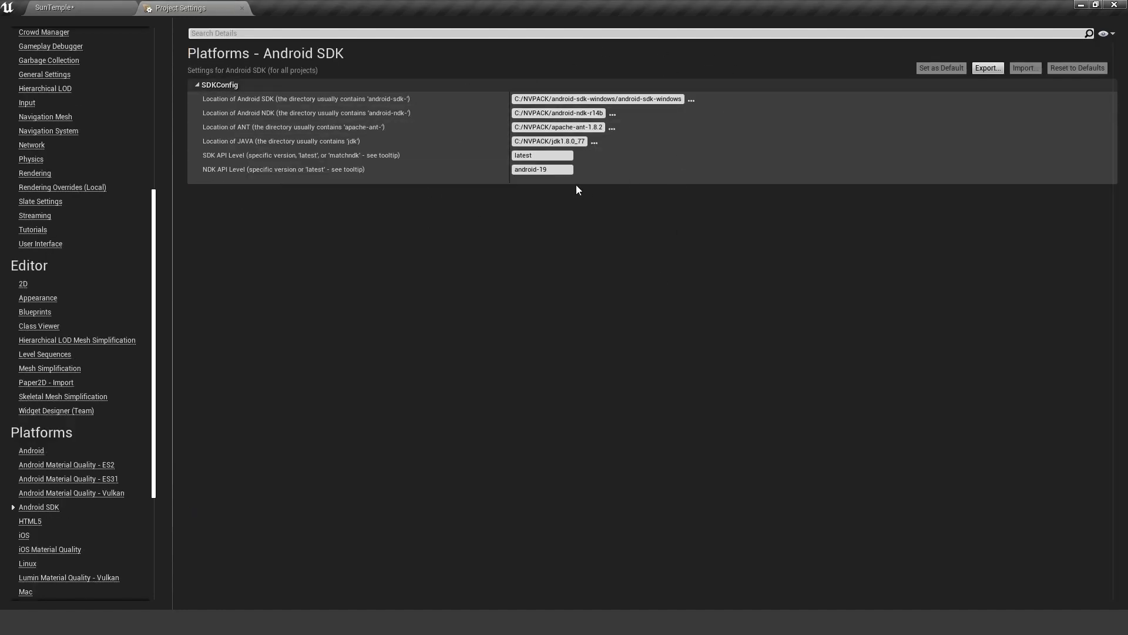
In the Project Launcher's advanced view, set the Quest device's Data Build to By the book and close the launcher.
left_click(74, 9)
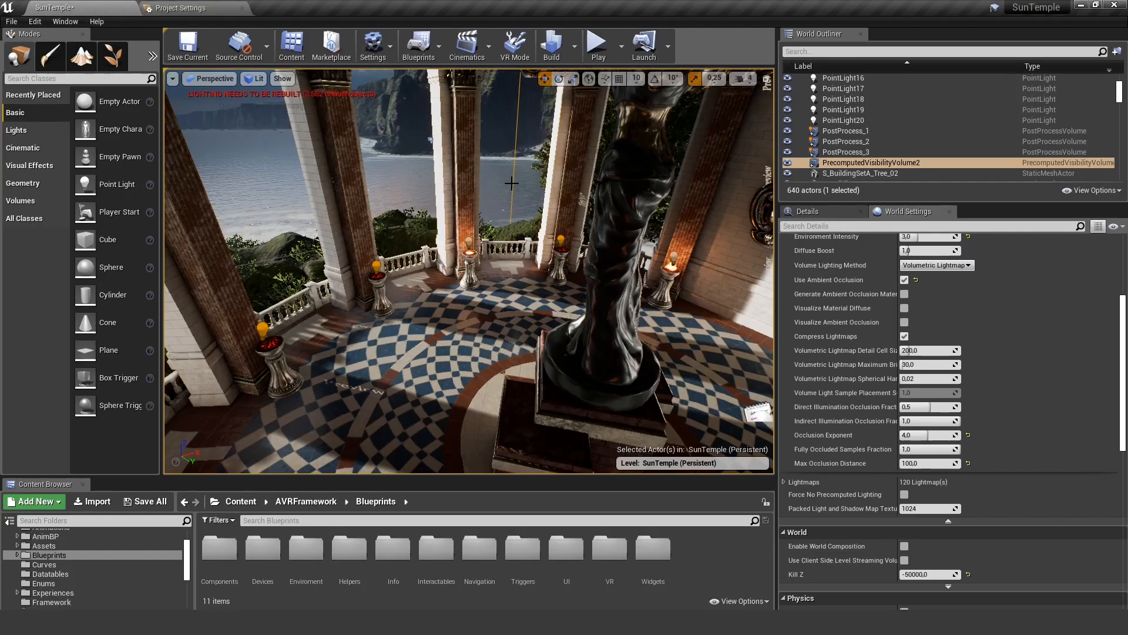
left_click(668, 46)
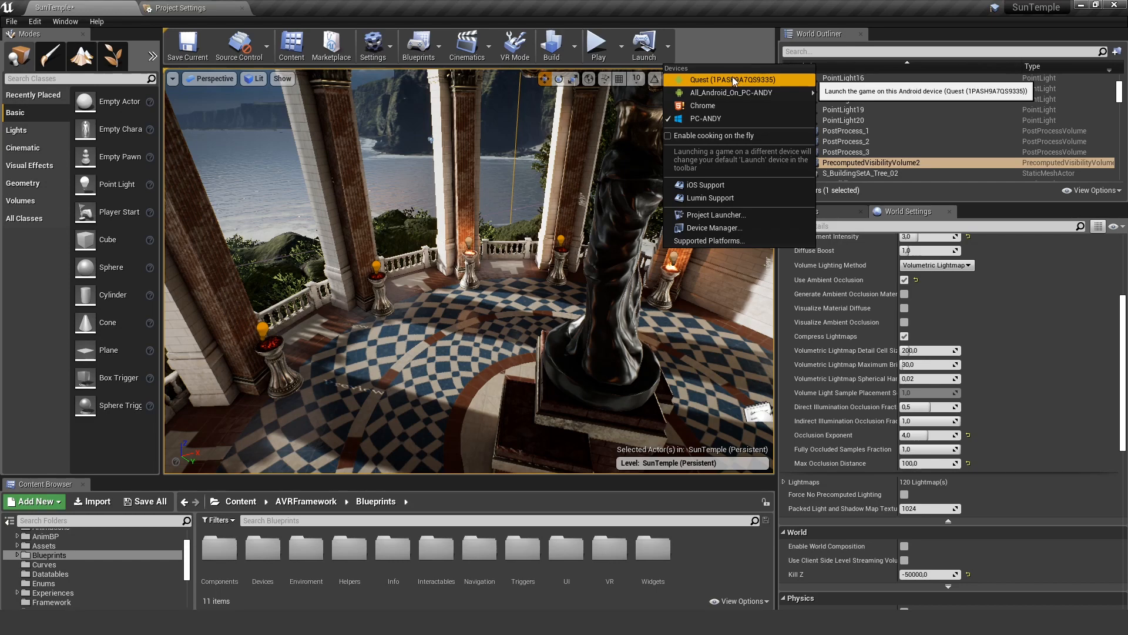
left_click(722, 217)
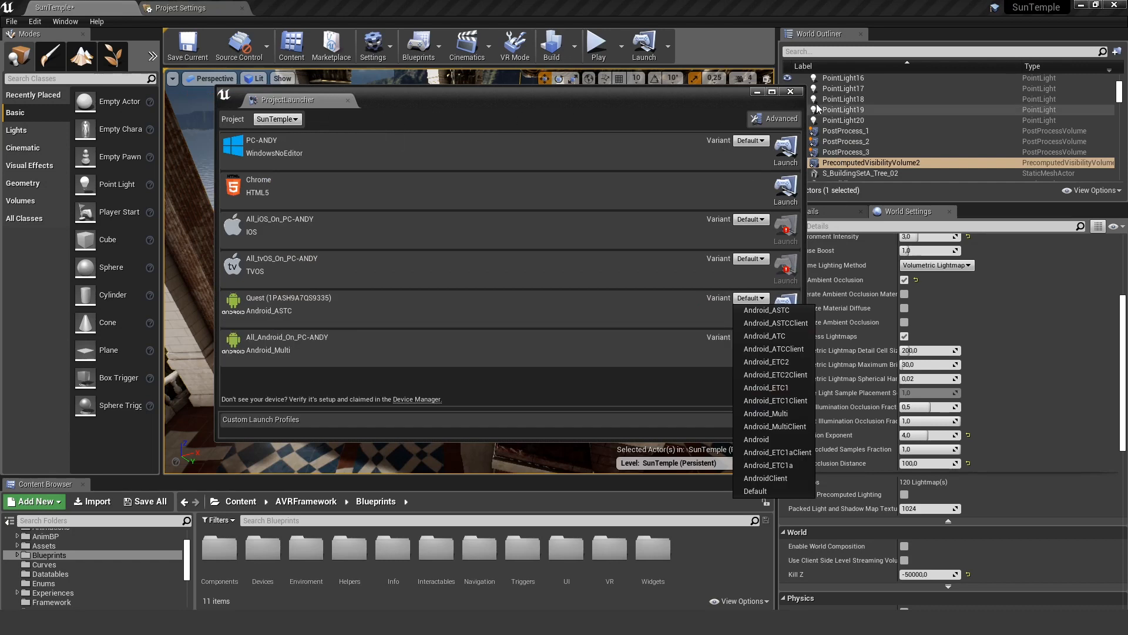
left_click(791, 119)
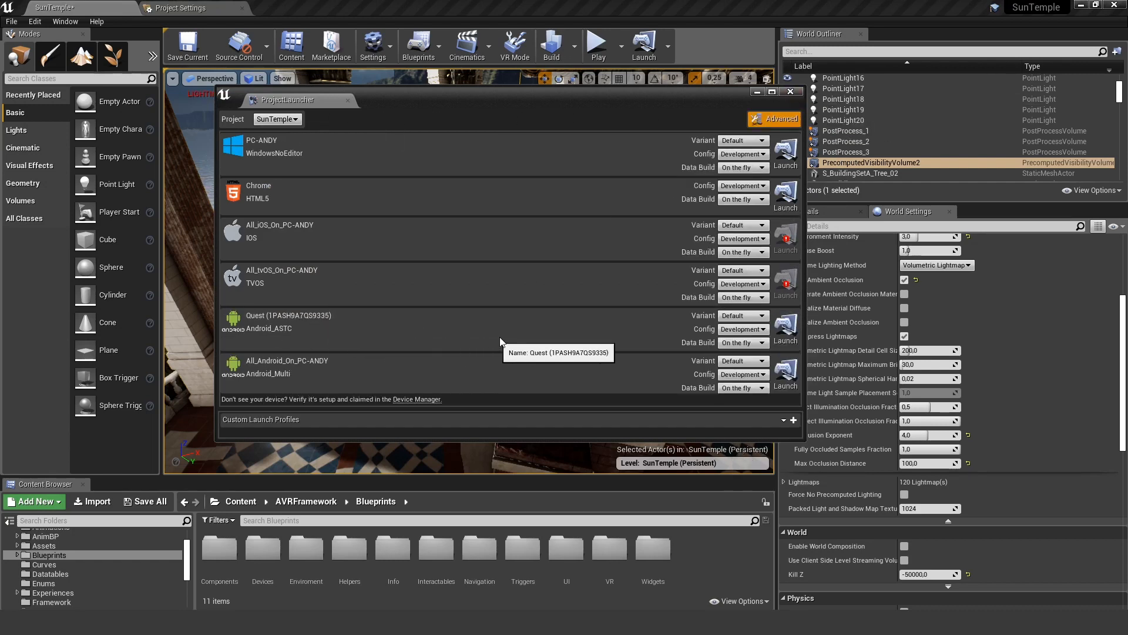
left_click(743, 343)
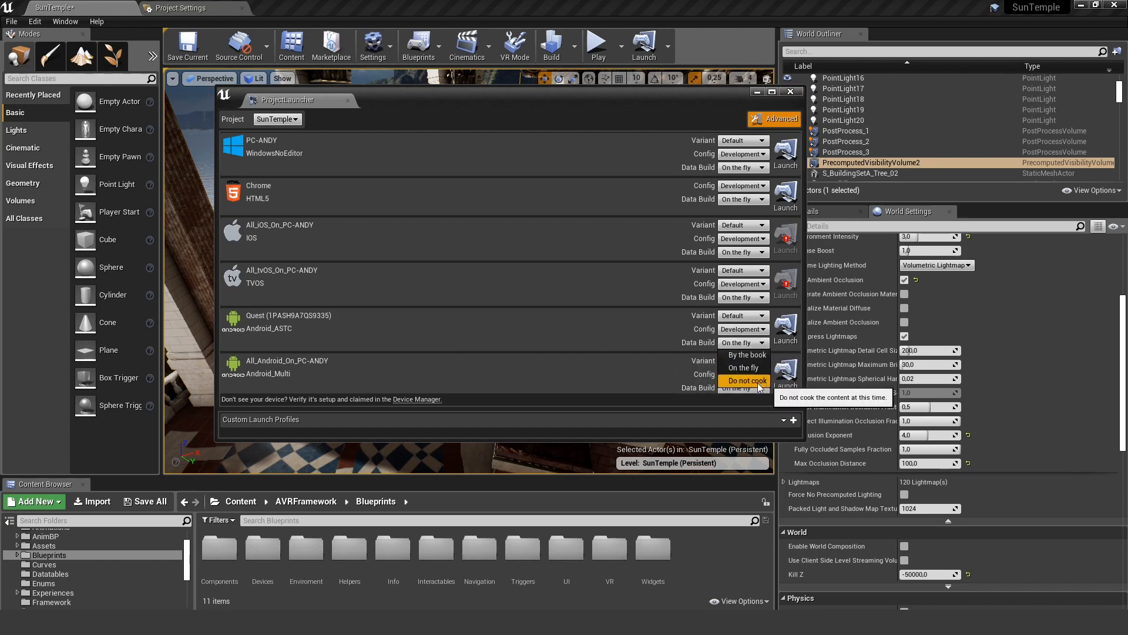
left_click(747, 355)
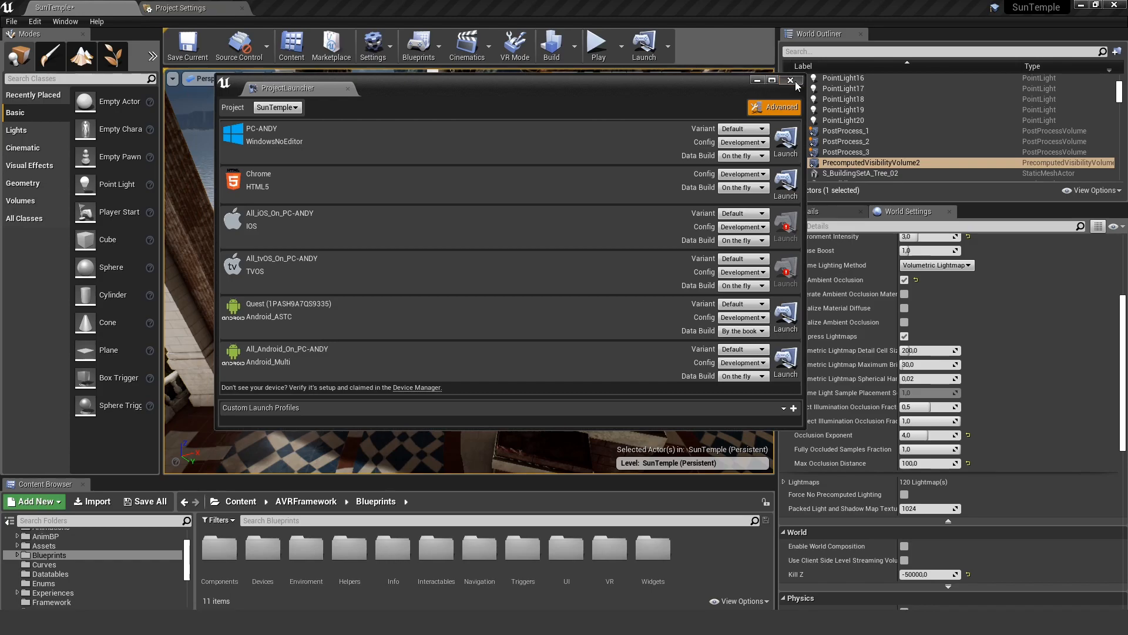
left_click(791, 80)
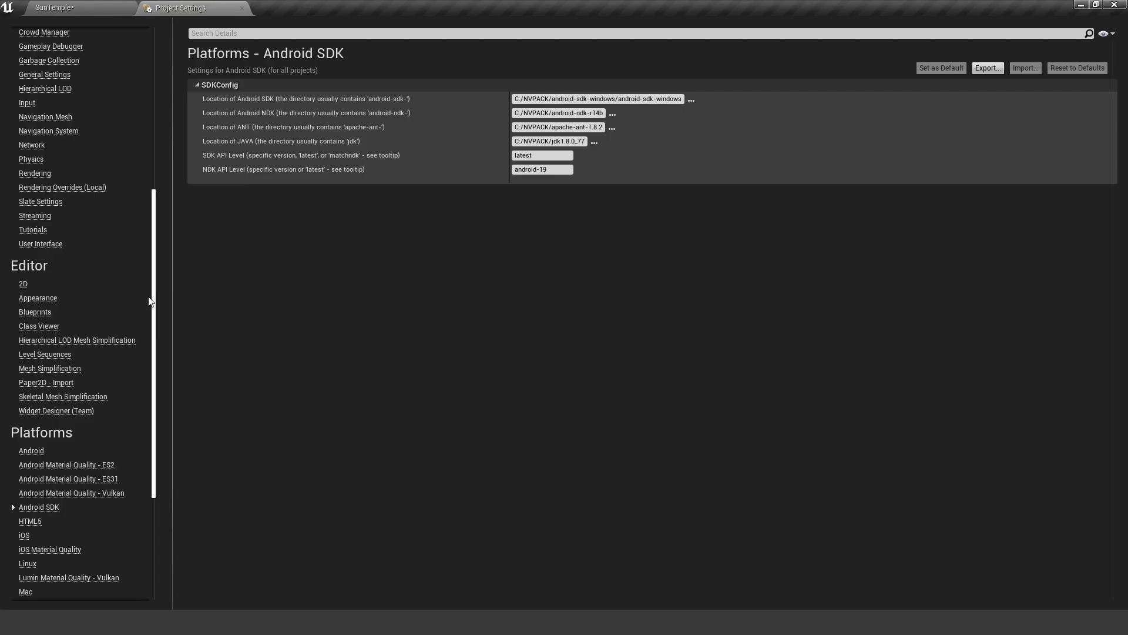
Set FFRLevel to ETiled Multi Res Level LMSMedium in the OculusVR plugin's Mobile project settings.
scroll(118, 450, "down", 3)
left_click(33, 530)
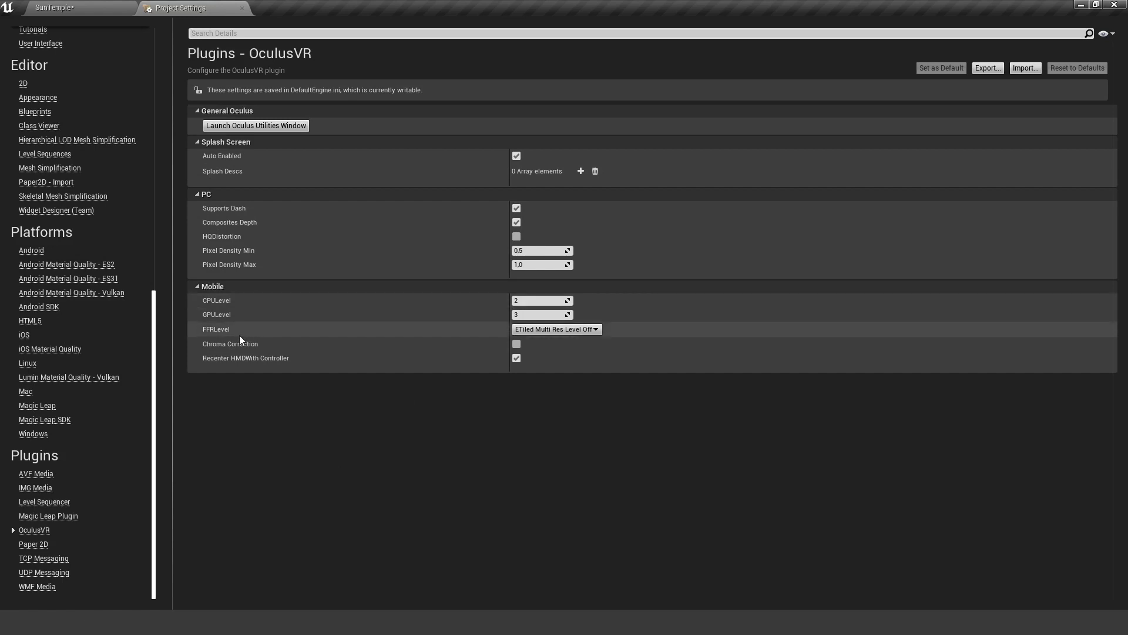
mouse_move(227, 329)
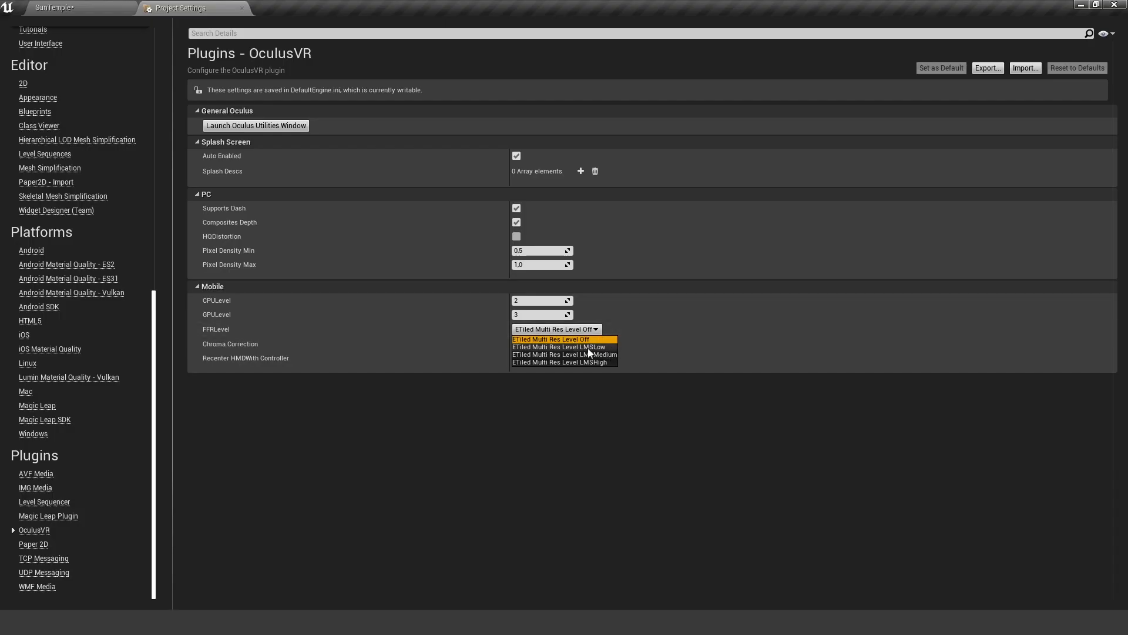
left_click(587, 355)
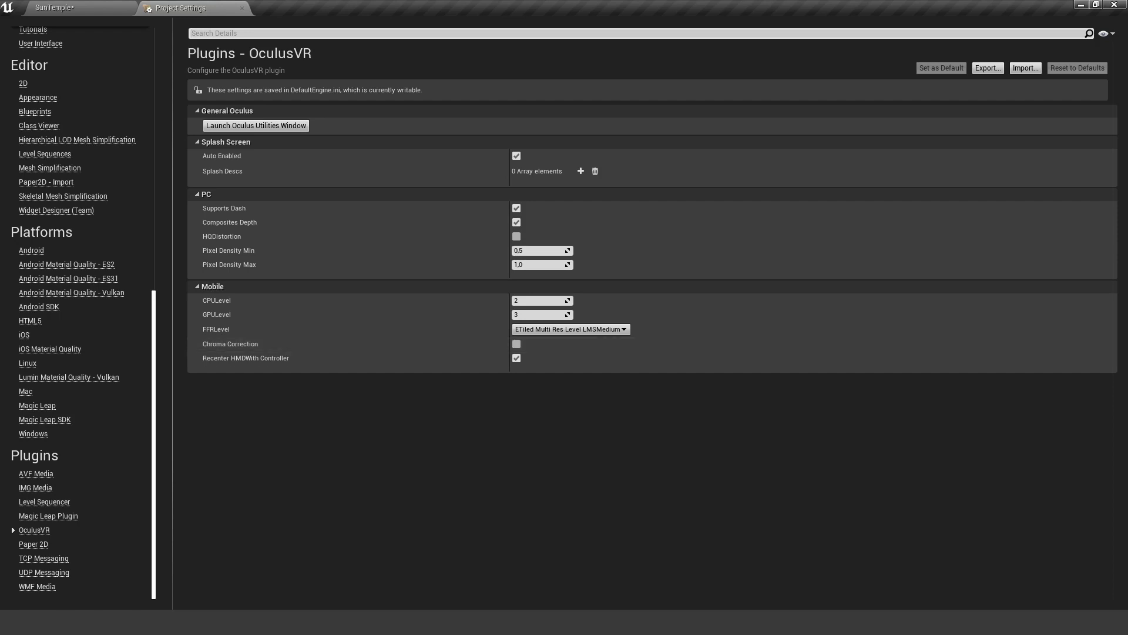
Search the project settings for "mobile multi" to check the Mobile Multi-View options.
left_click(211, 33)
type("mobi")
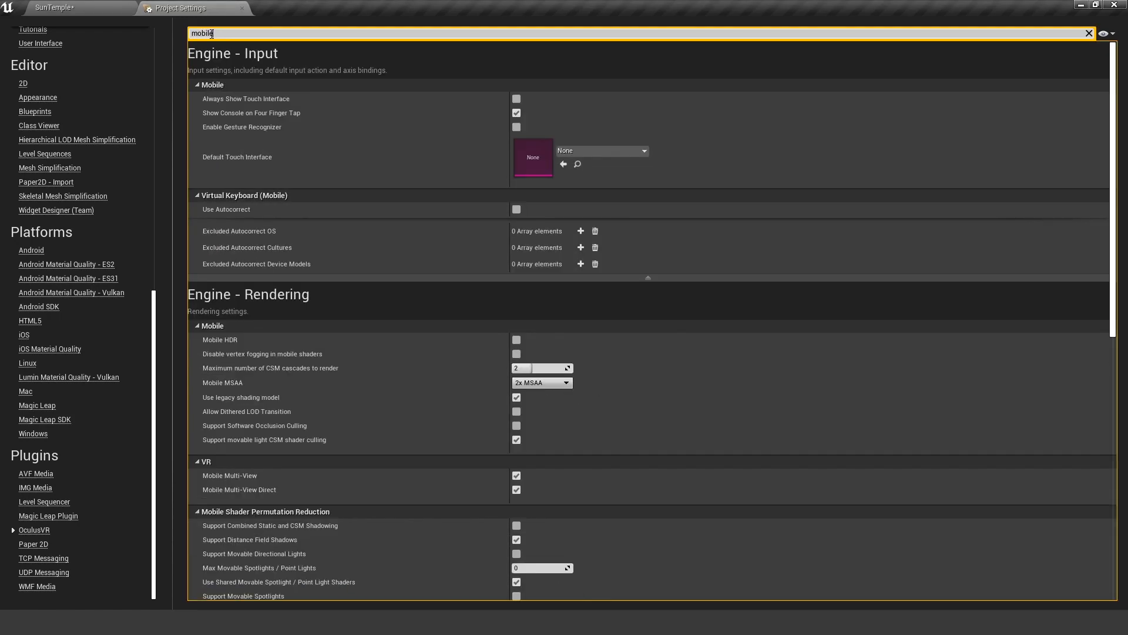
type("le multi")
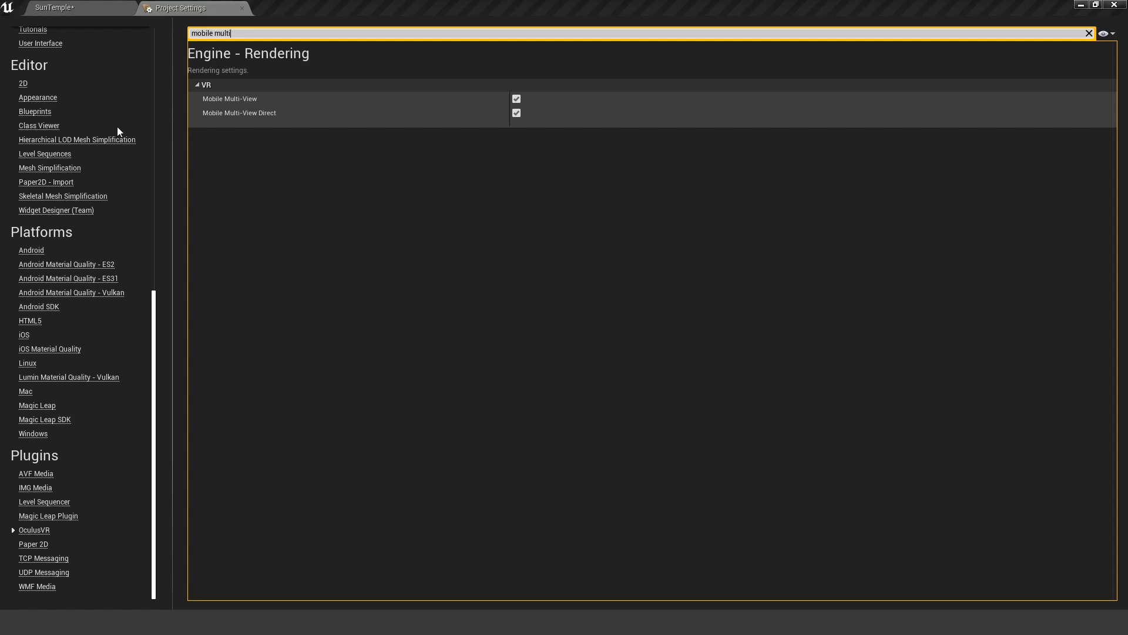
In the SunTemple level, open the T_BottomTrim_M mask texture from the M_BottomTrim_Inst_Black material of the statue base's trim block.
left_click(43, 10)
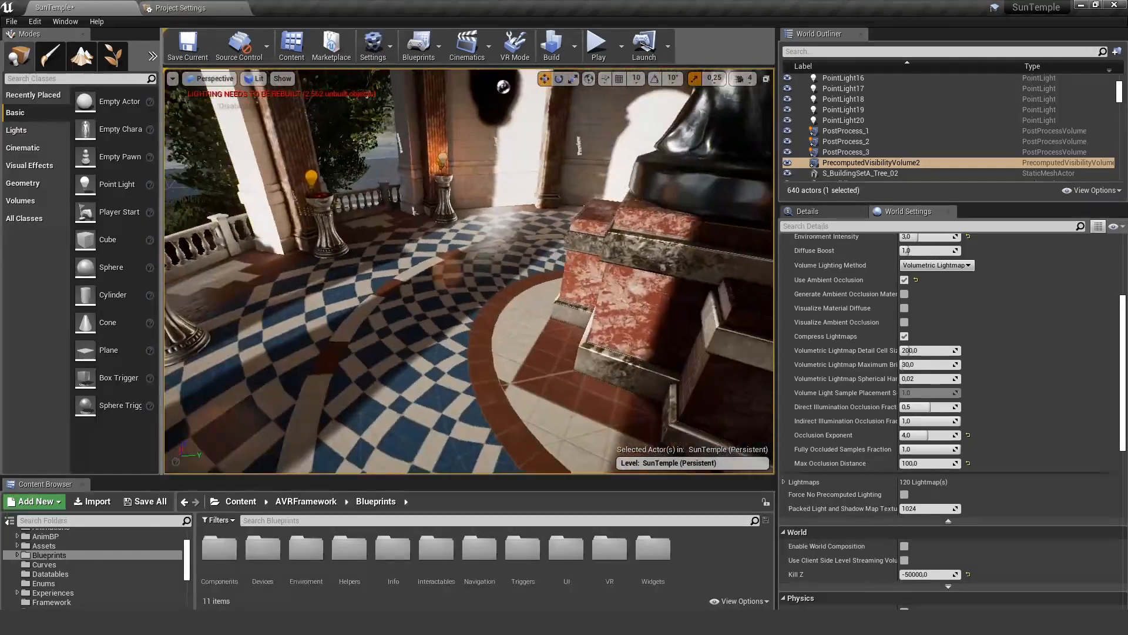
left_click(550, 246)
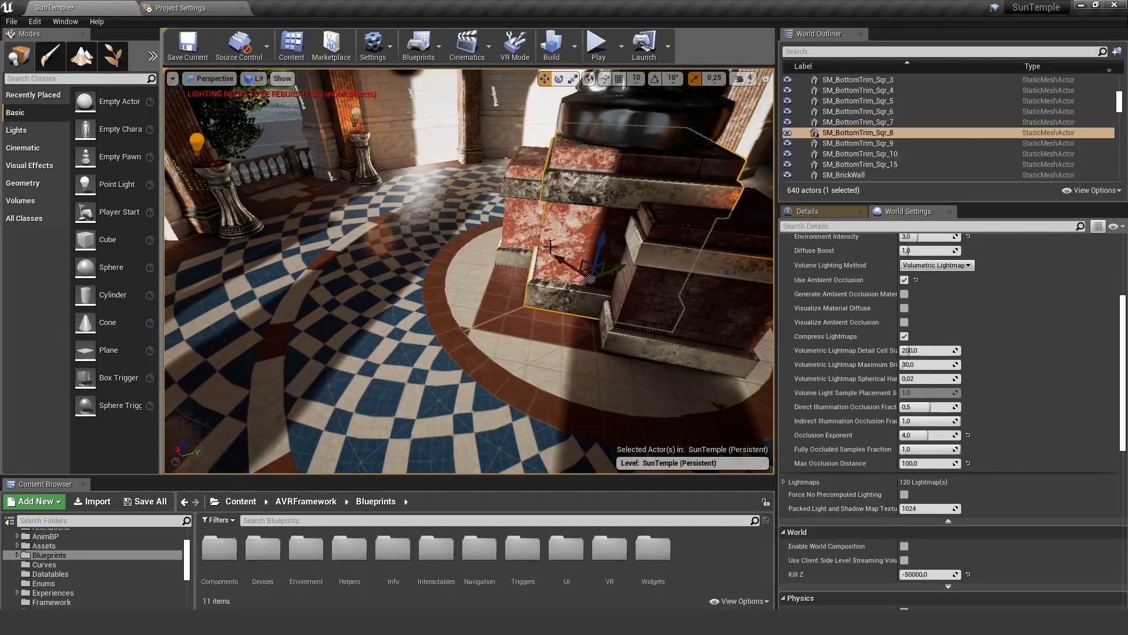
left_click(807, 211)
double_click(920, 499)
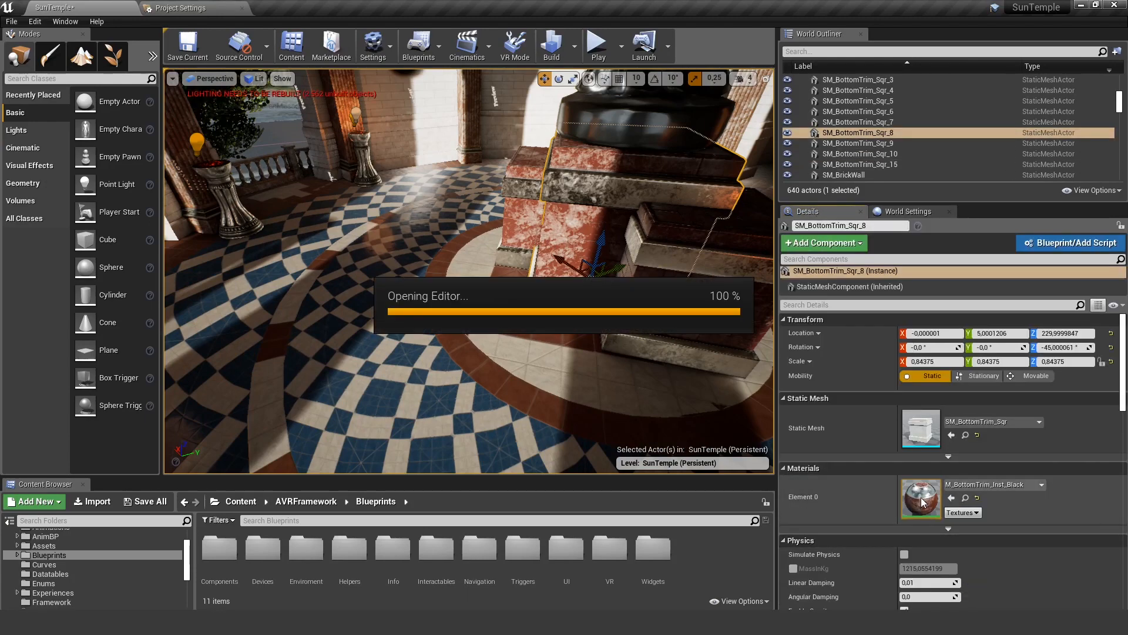
scroll(848, 348, "down", 1)
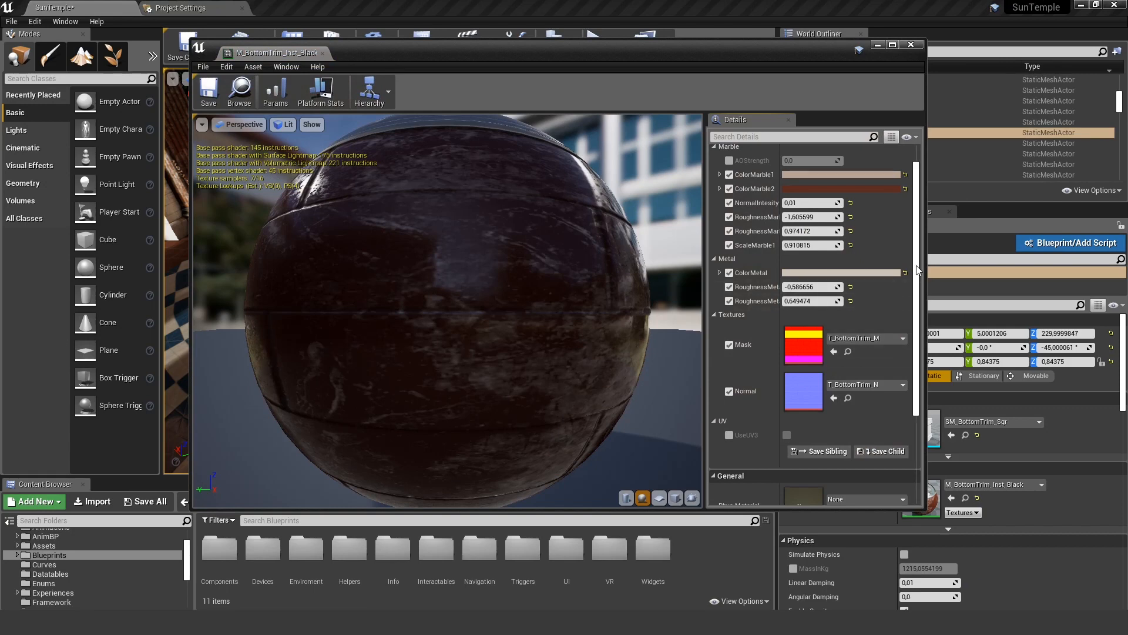
scroll(919, 317, "down", 3)
scroll(919, 316, "down", 3)
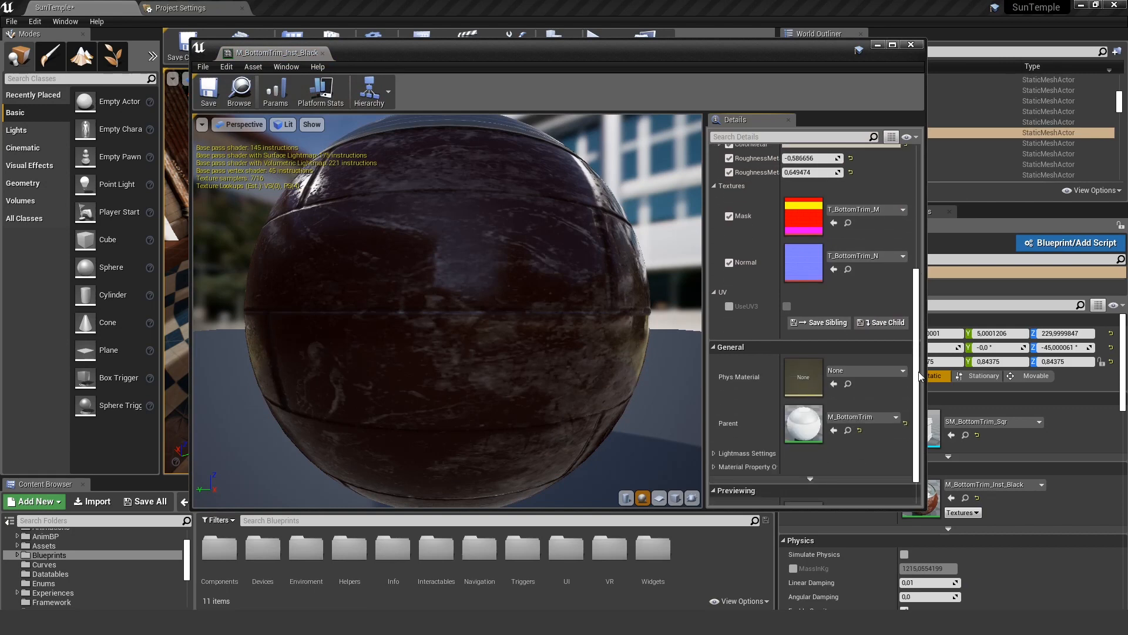
double_click(798, 214)
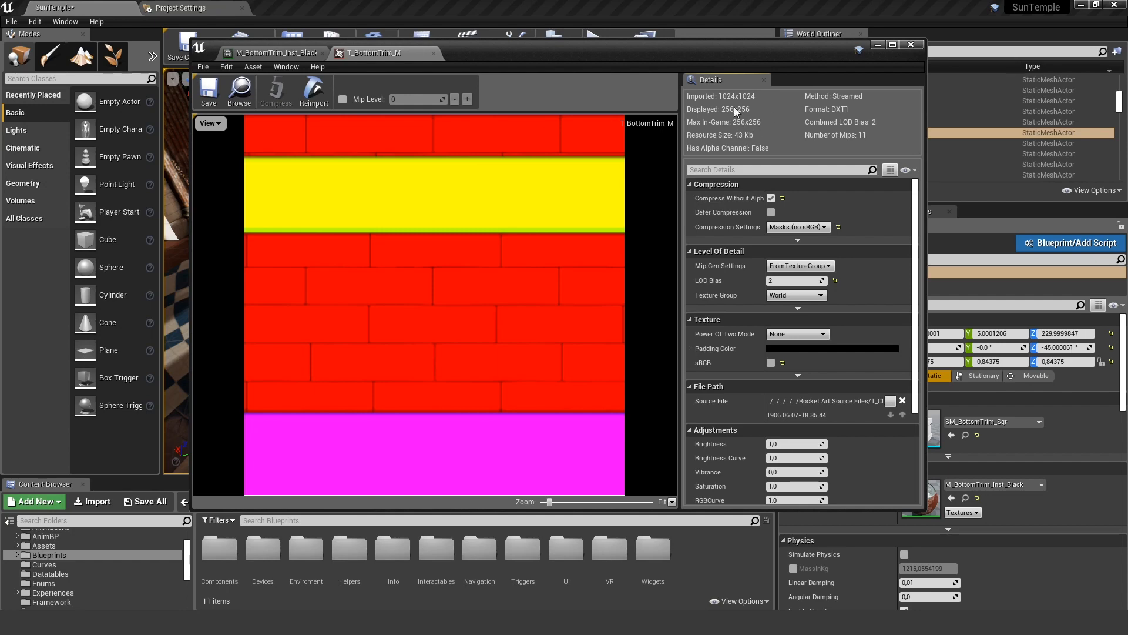
Try an LOD Bias of 3 on the T_BottomTrim_M mask texture.
left_click(788, 280)
left_click_drag(637, 50, 680, 75)
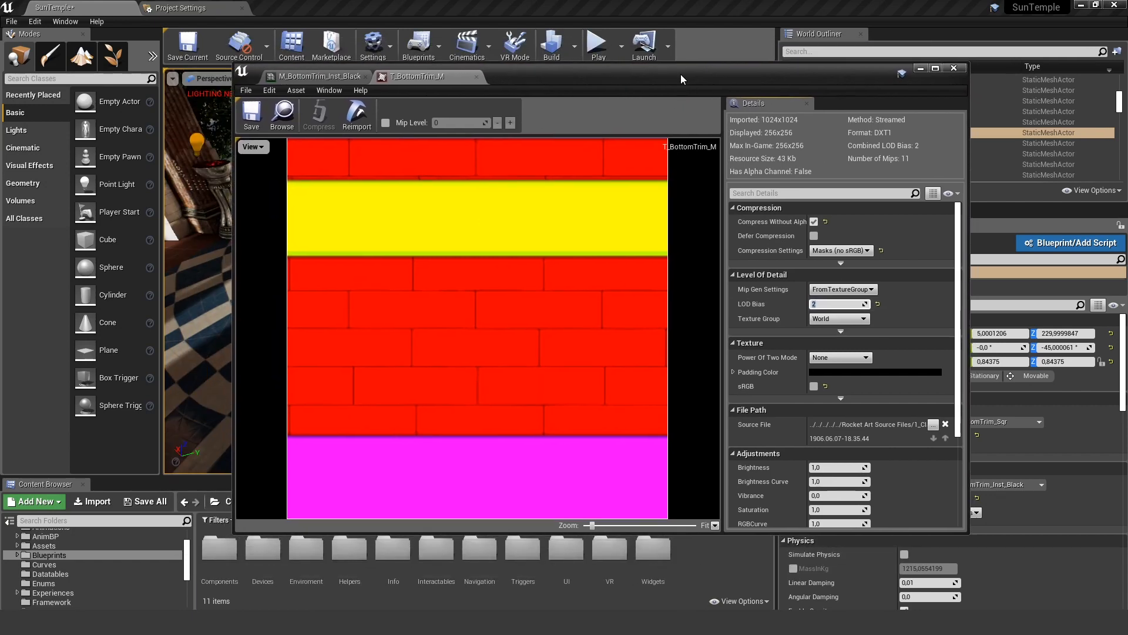
type("3")
key("Return")
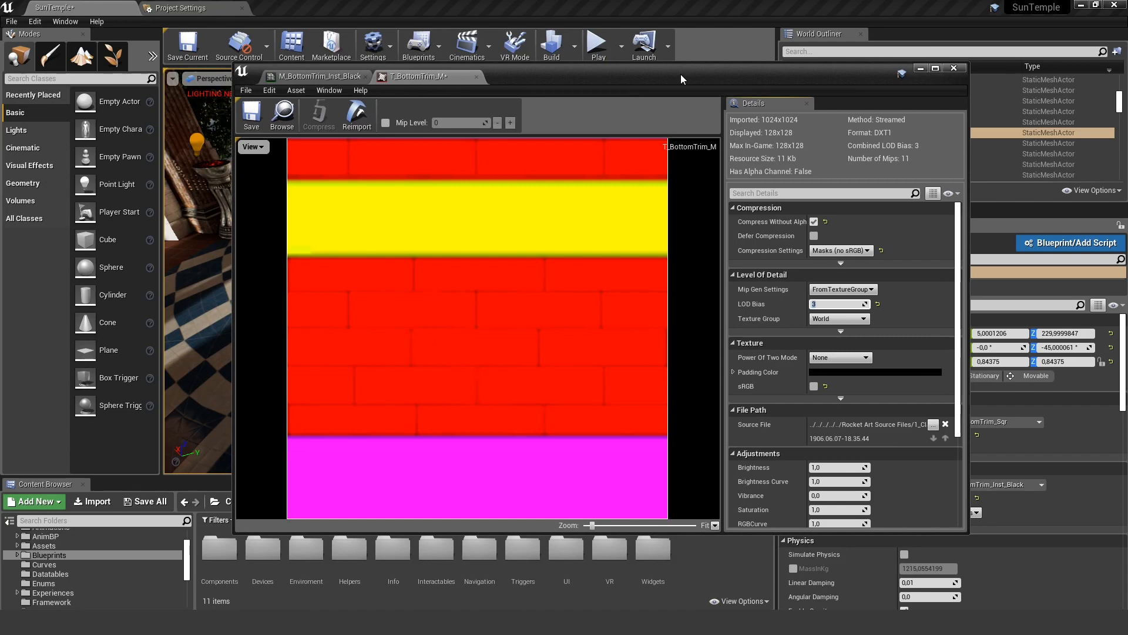
Shrink the texture editor beside the viewport, set the mask texture's LOD Bias to 4 and inspect the trim block up close.
left_click_drag(600, 87, 901, 158)
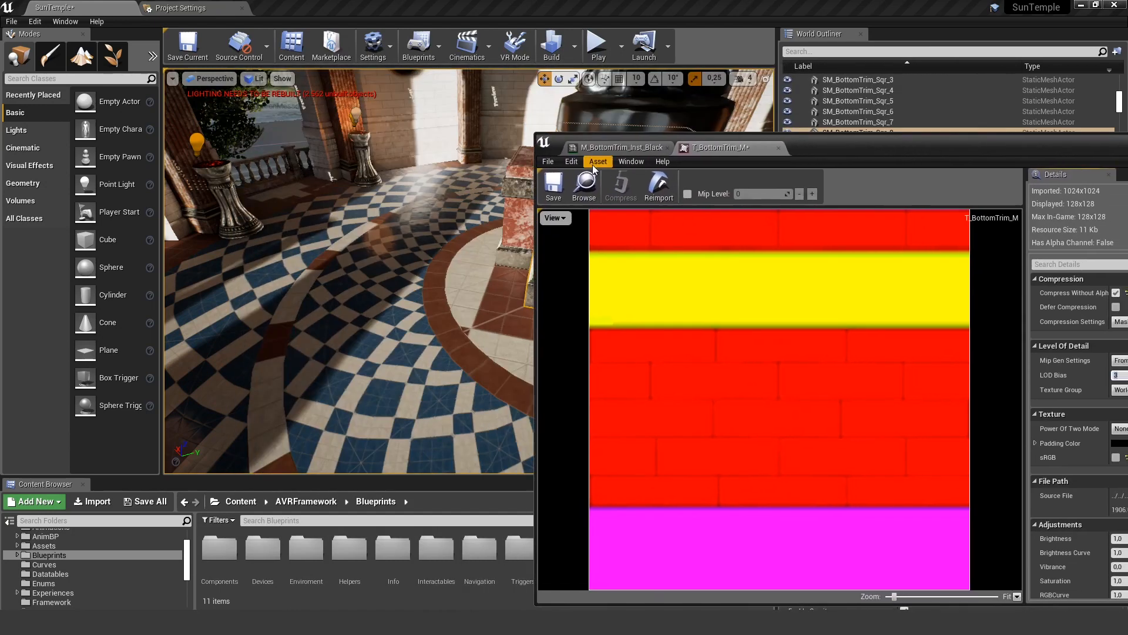
left_click_drag(535, 135, 825, 198)
left_click_drag(1106, 204, 939, 141)
left_click(1027, 376)
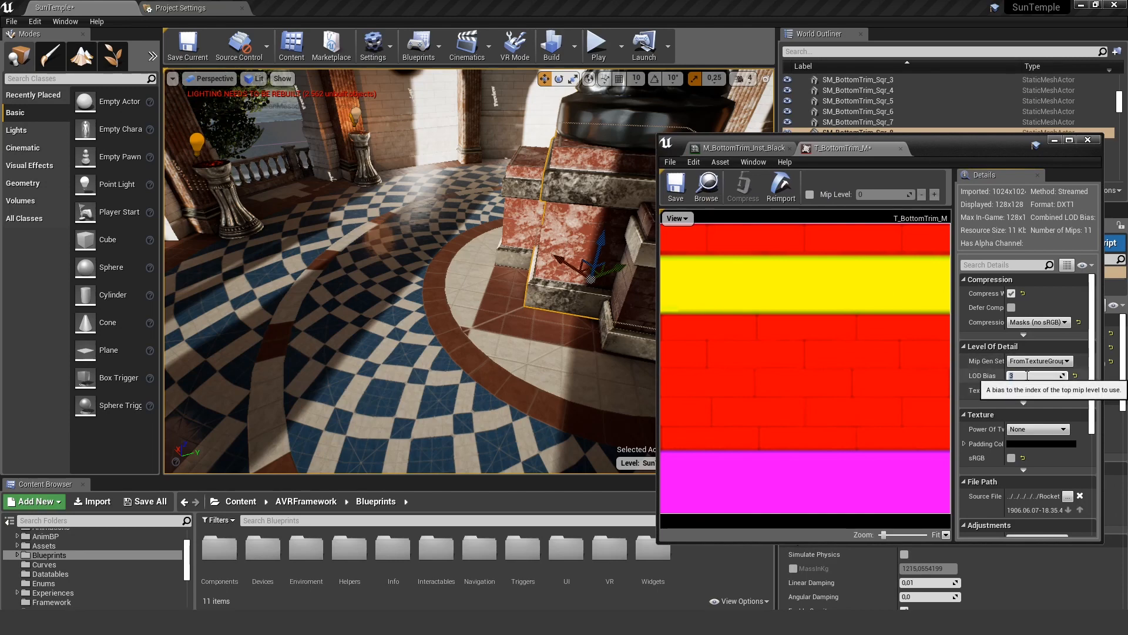
key("Return")
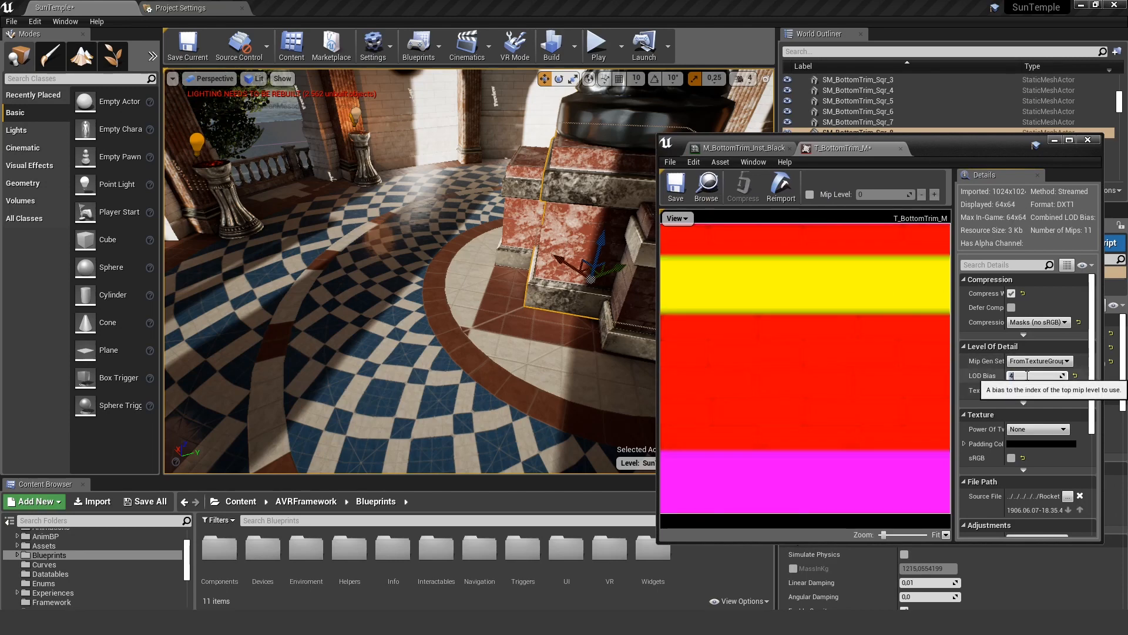
key("w")
mouse_move(428, 286)
right_mouse_down()
mouse_move(458, 255)
mouse_move(428, 286)
right_mouse_up()
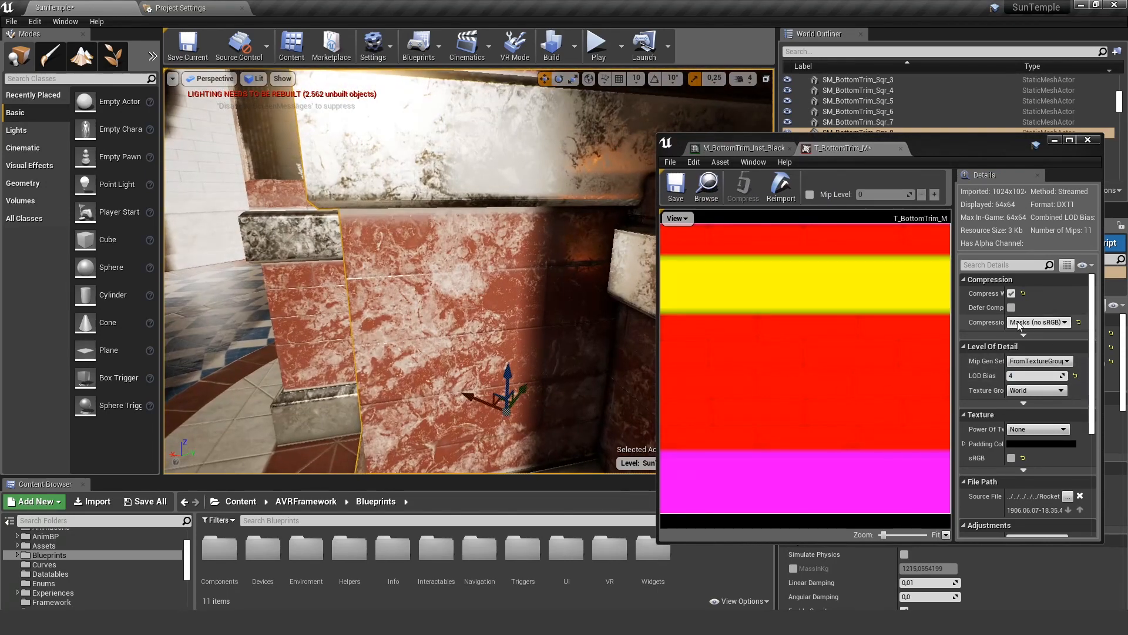
Compare the trim block's appearance with the mask texture's LOD Bias at 2, and return the bias to 4.
double_click(1012, 375)
type("2")
key("Return")
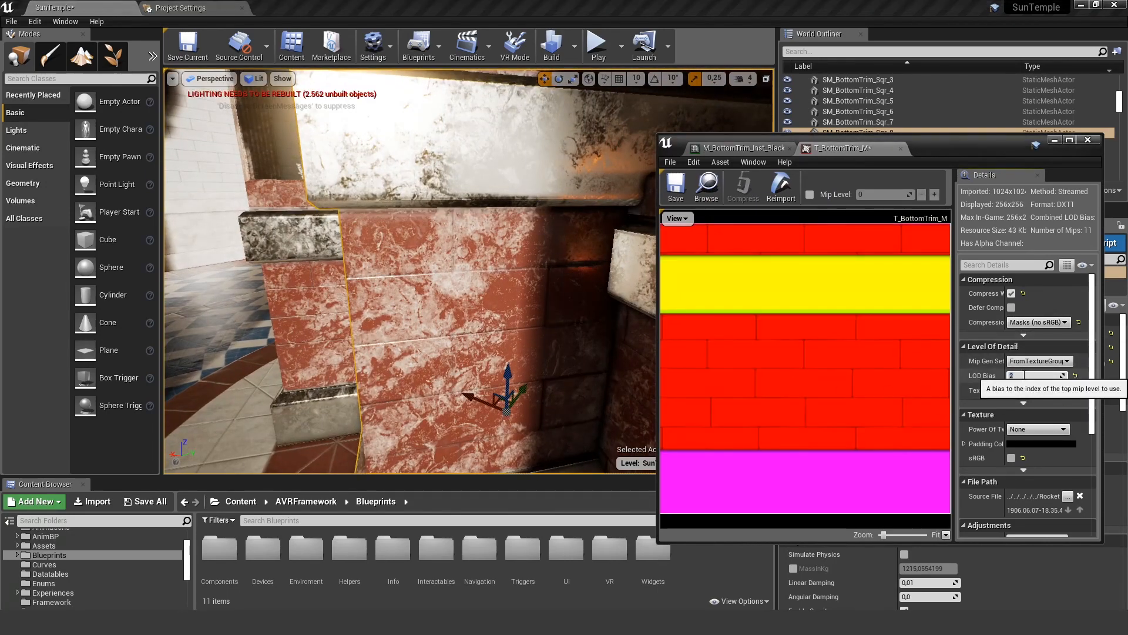
type("5")
key("Return")
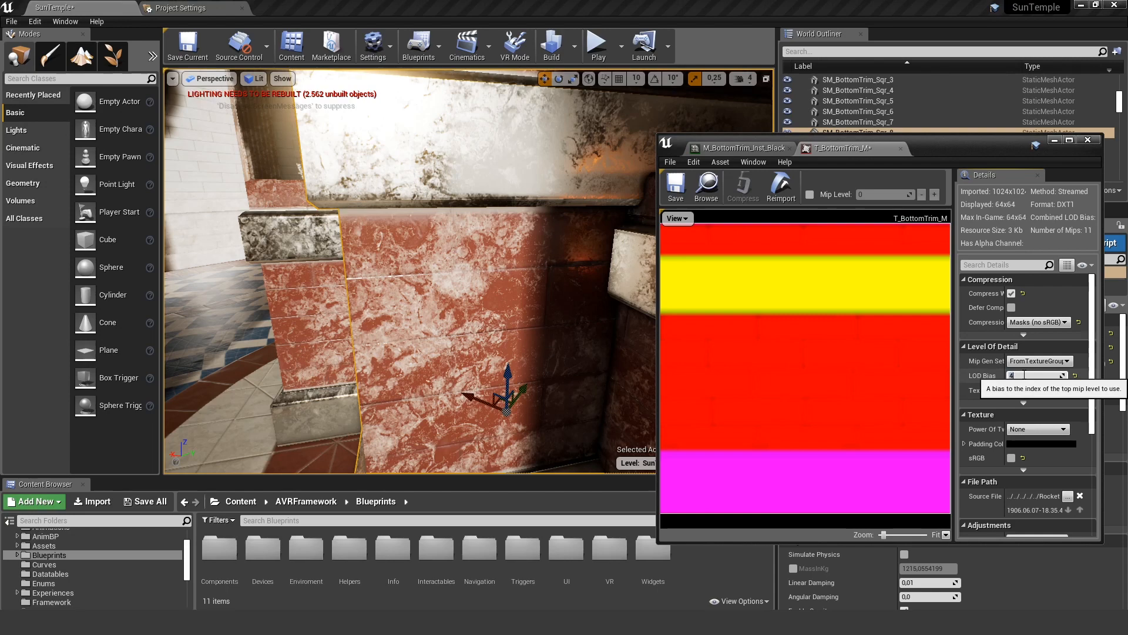
type("4")
key("Return")
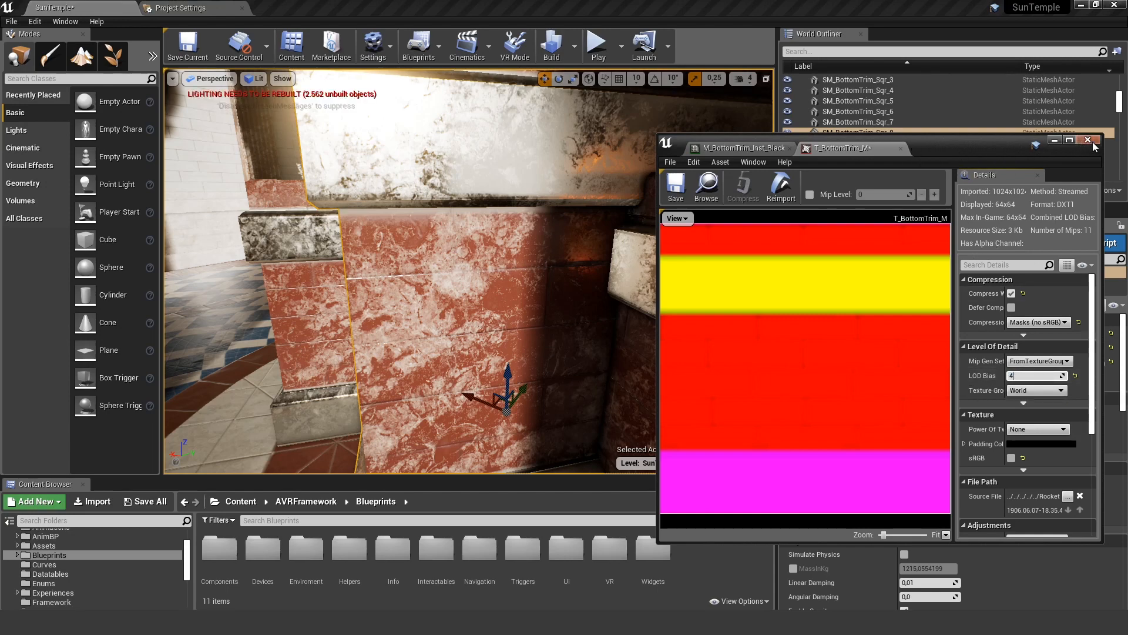
Close the mask texture, open the material's T_BottomTrim_N normal texture and examine its LOD Bias alongside the surrounding temple surfaces.
left_click(901, 148)
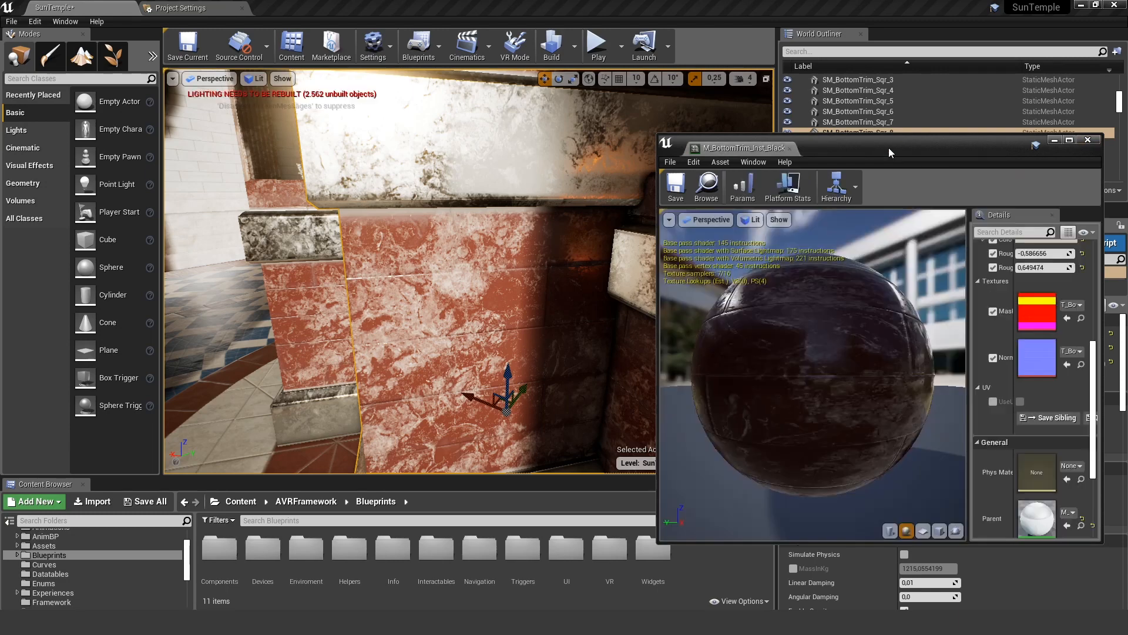
double_click(1040, 358)
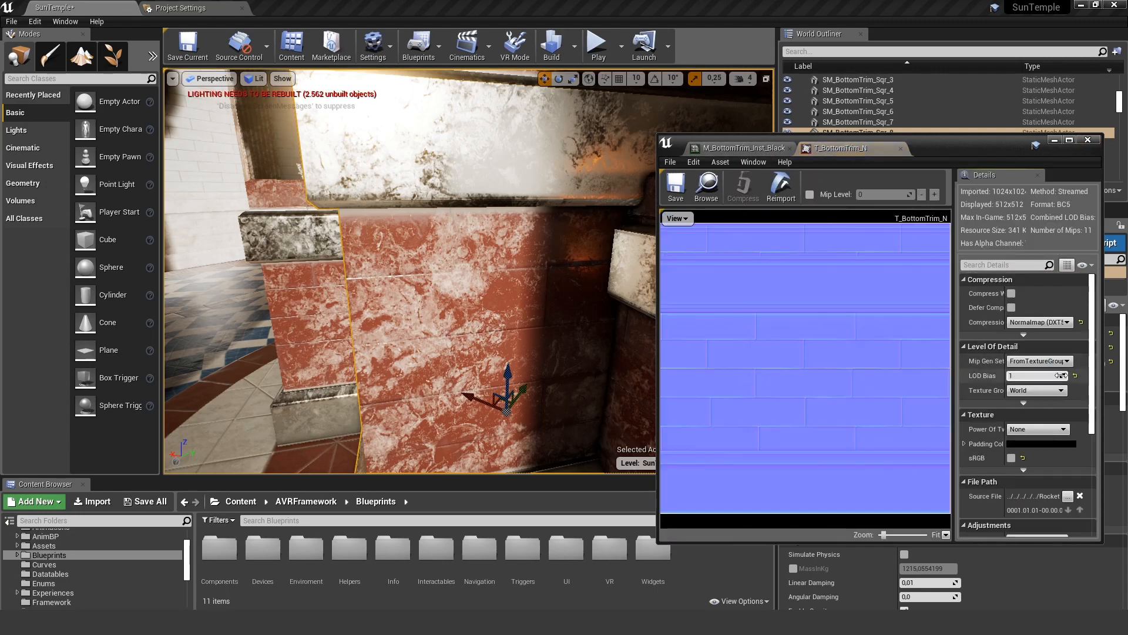
left_click_drag(953, 275, 845, 353)
left_click(952, 377)
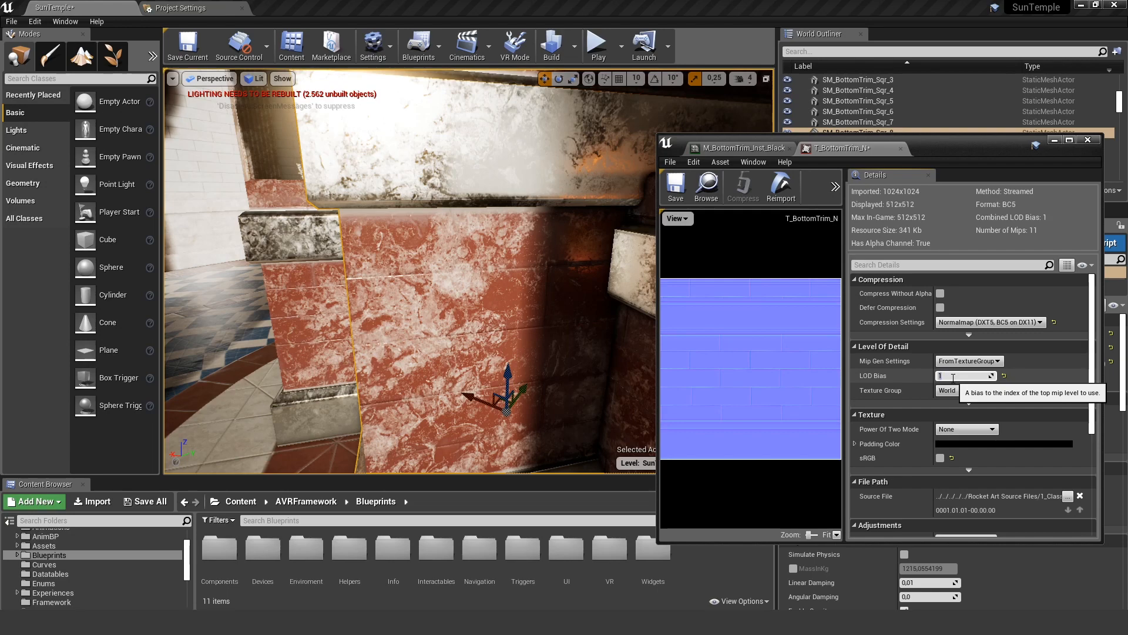
key("s")
right_click_drag(477, 308, 423, 376)
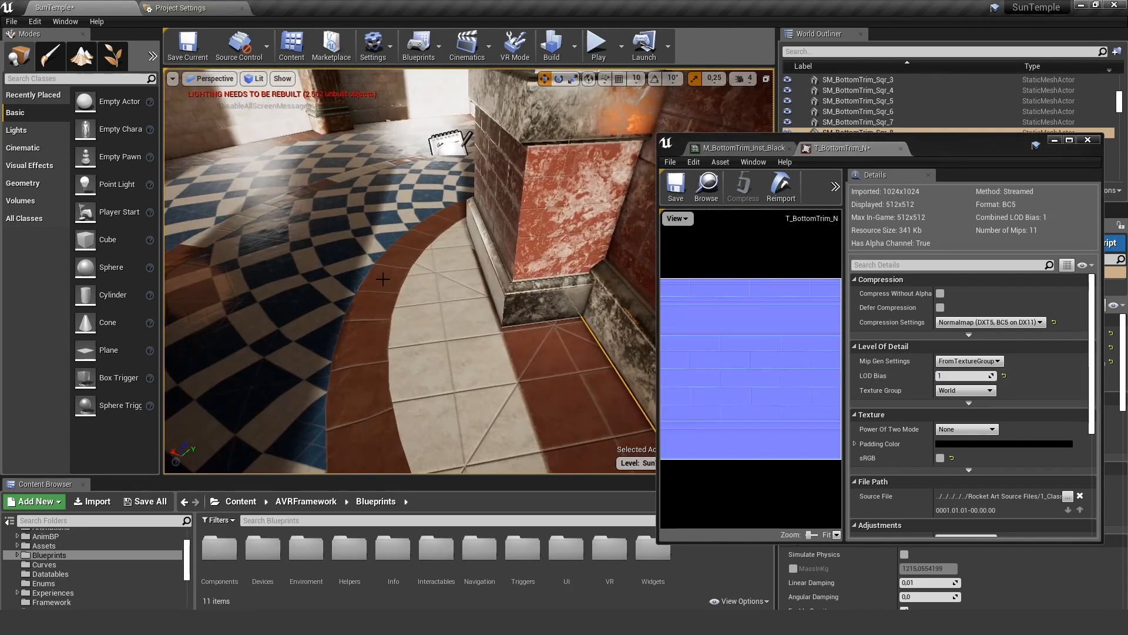
left_click_drag(950, 144, 695, 122)
right_click_drag(312, 283, 354, 248)
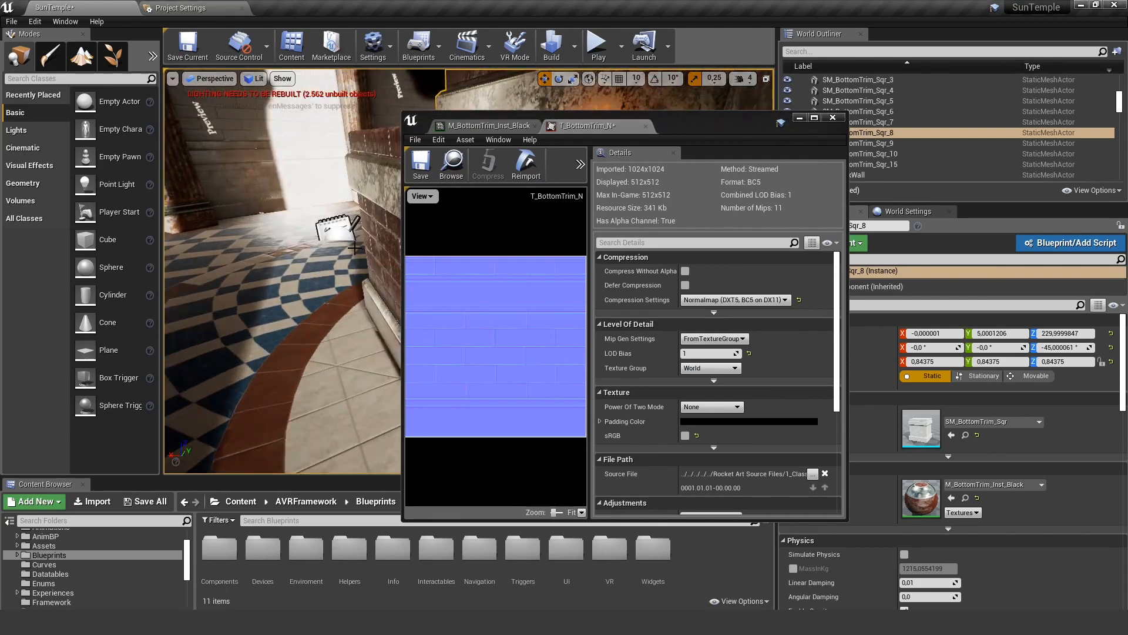
Close the trim texture editor and select the tree S_BuildingSetA_Tree_02 beyond the balcony railing.
left_click(832, 121)
mouse_move(419, 264)
right_mouse_down()
mouse_move(406, 261)
mouse_move(419, 265)
right_mouse_up()
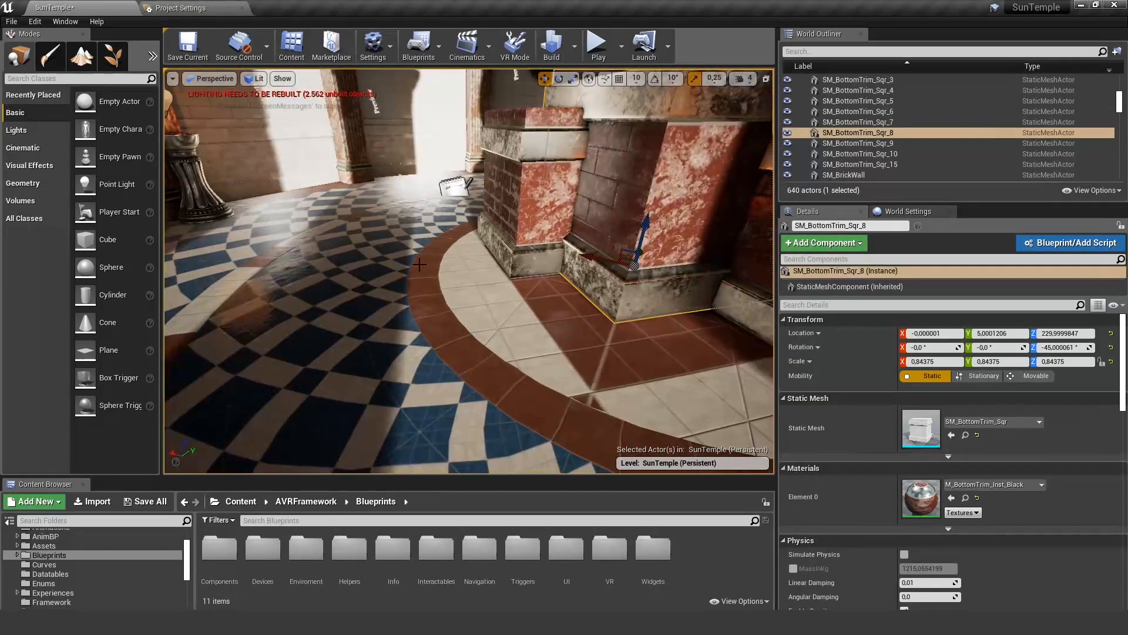
left_click(423, 260)
right_click_drag(685, 379, 346, 406)
left_click(493, 235)
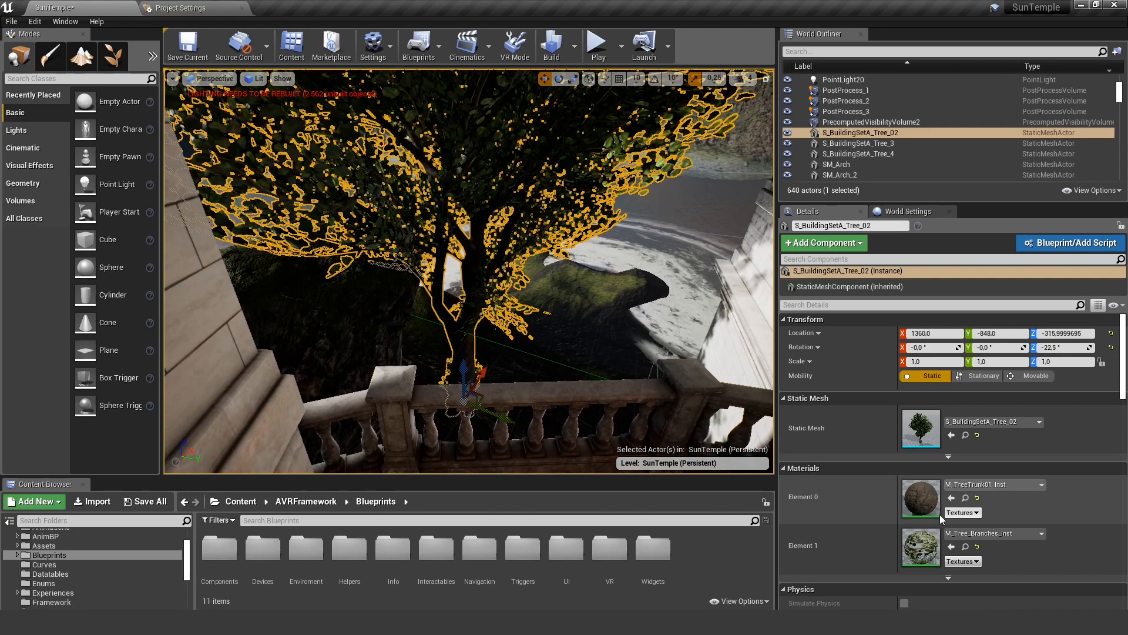
Open the tree's trunk material M_TreeTrunk01_Inst and its parent M_TreeTrunk01, and display the graph around the Roughness connection full-size.
double_click(920, 497)
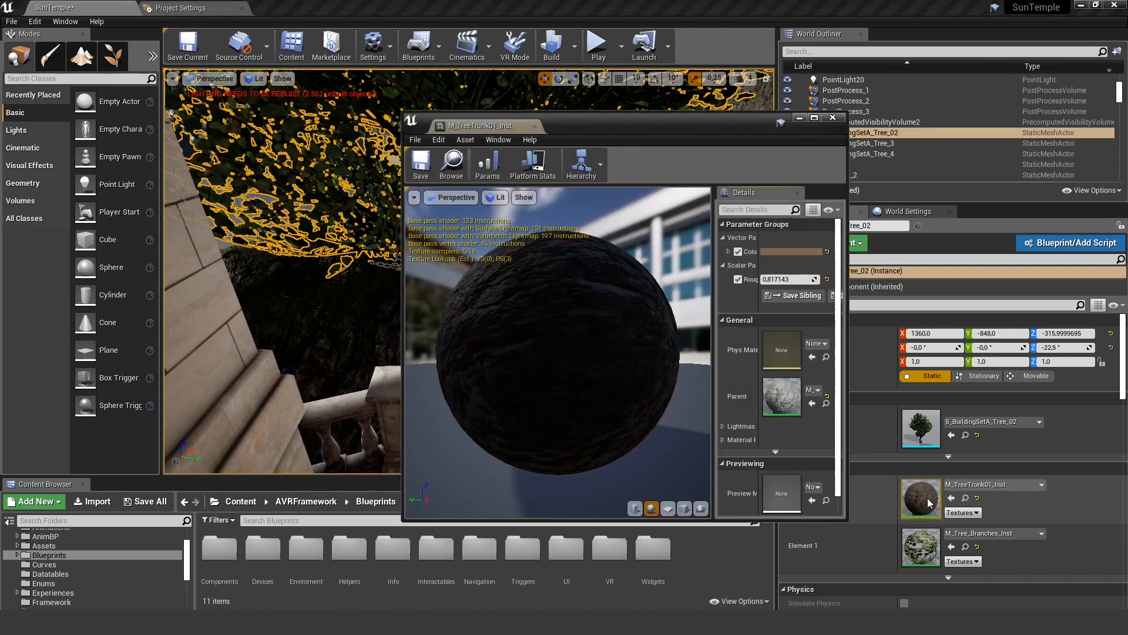
double_click(787, 400)
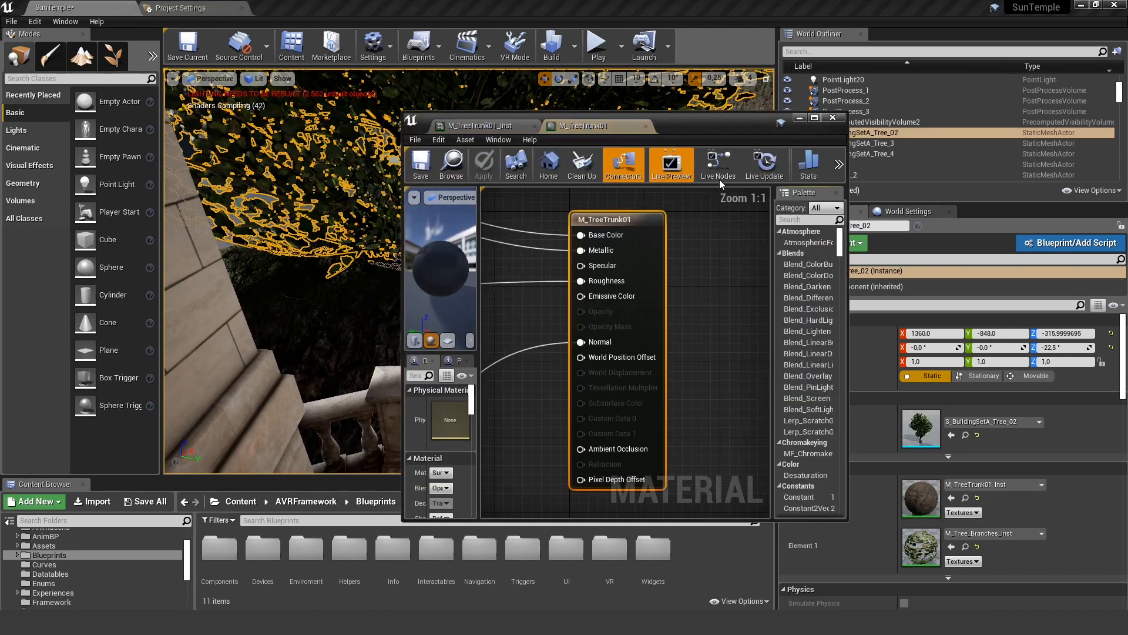
left_click(814, 117)
right_click_drag(435, 217, 931, 222)
scroll(516, 309, "down", 4)
right_click_drag(360, 298, 269, 321)
scroll(578, 301, "up", 4)
right_click_drag(539, 343, 421, 322)
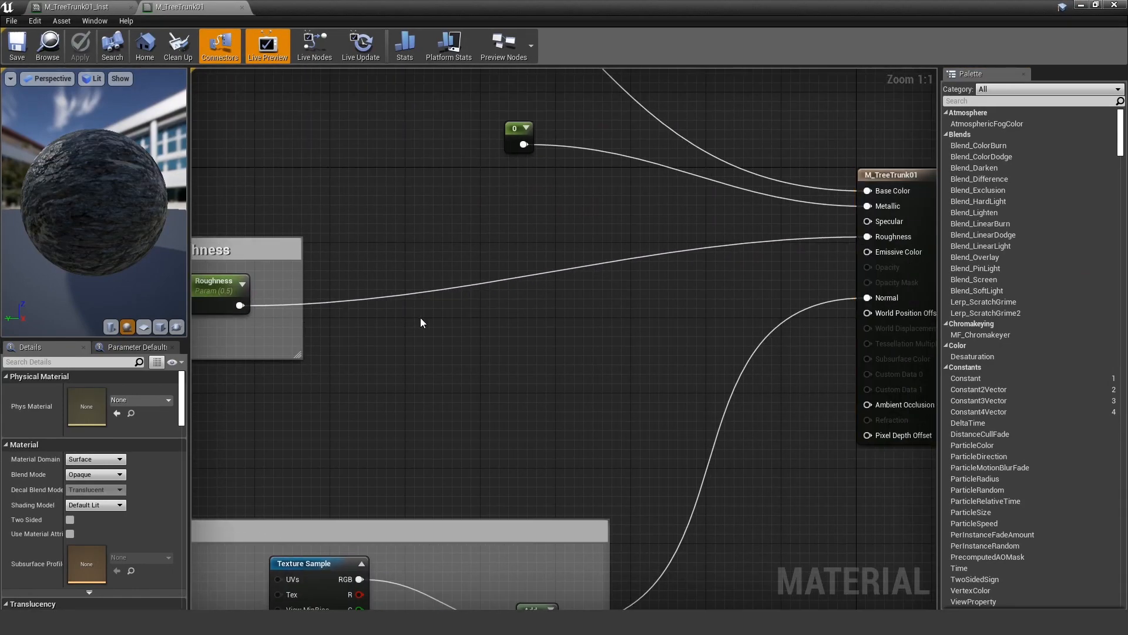
Disconnect the Roughness input of M_TreeTrunk01, enable Fully Rough and apply the material.
left_click(869, 237, "alt")
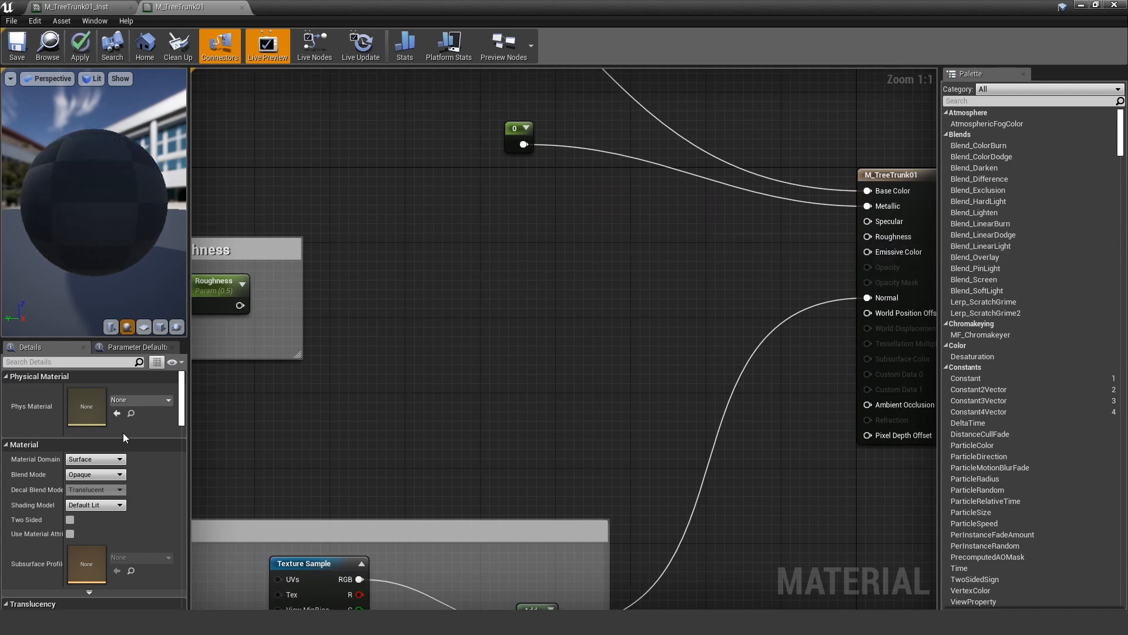
left_click(112, 361)
type("fully")
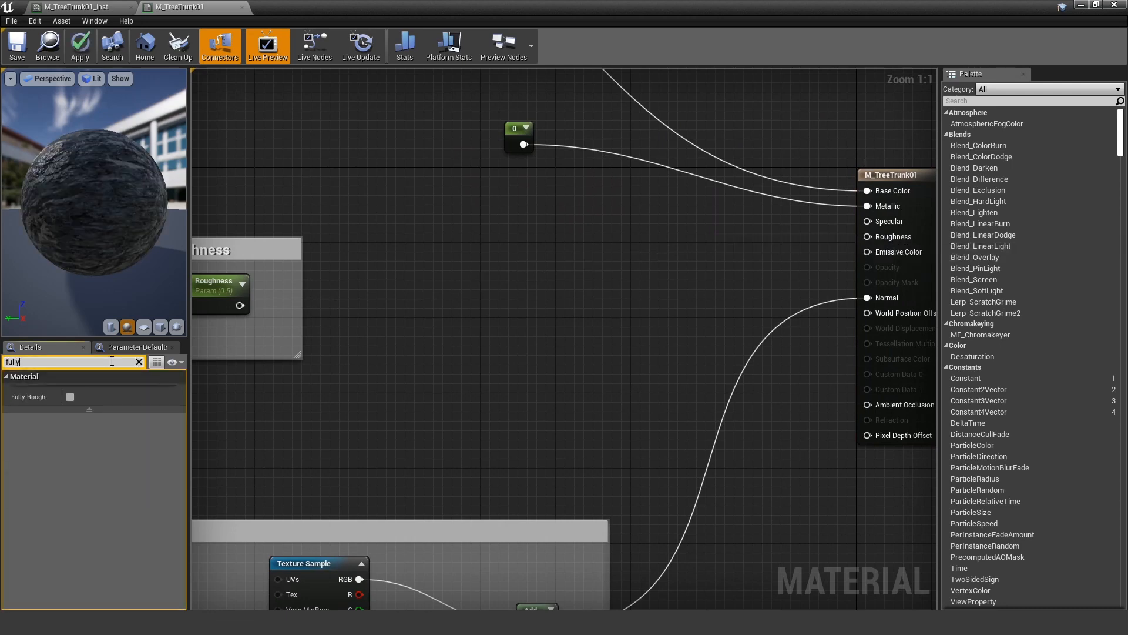
left_click(69, 397)
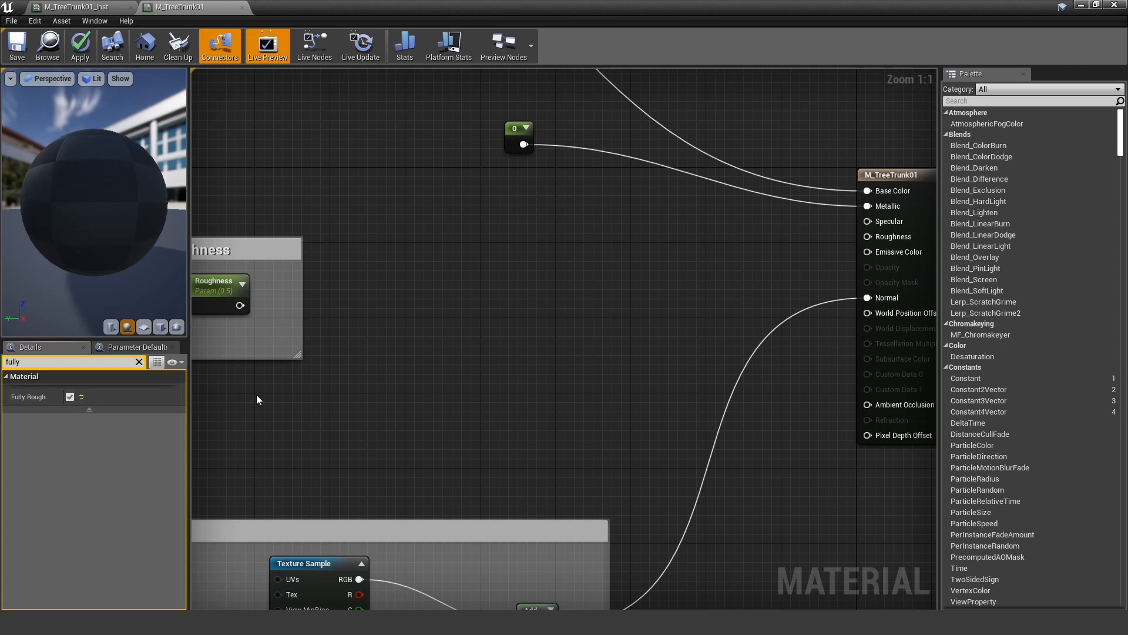
right_click_drag(321, 260, 386, 260)
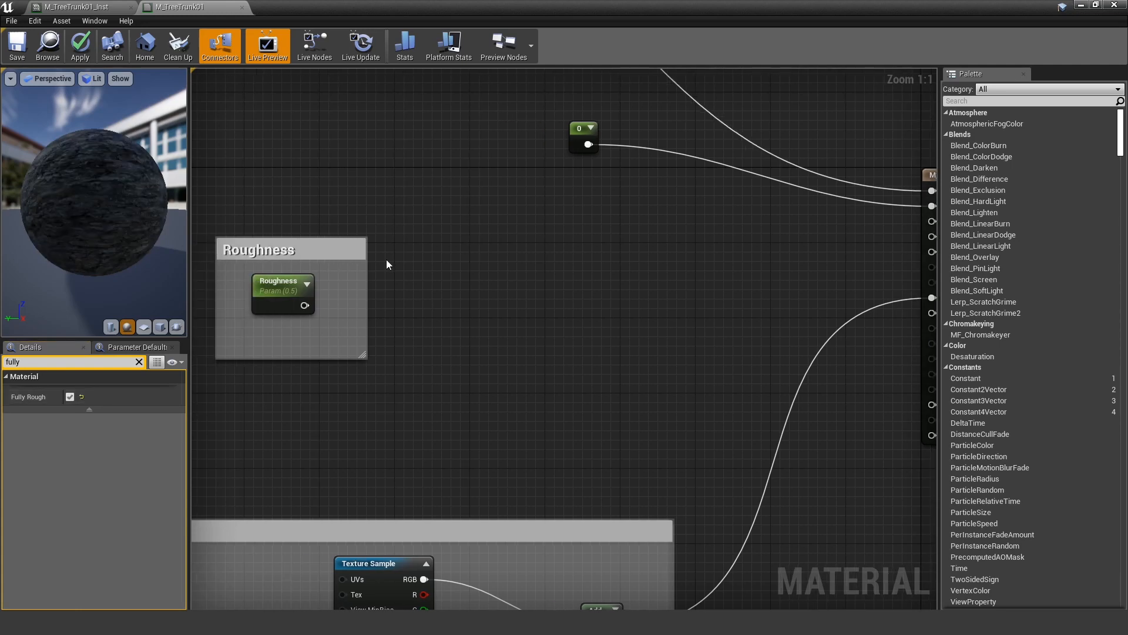
left_click(82, 53)
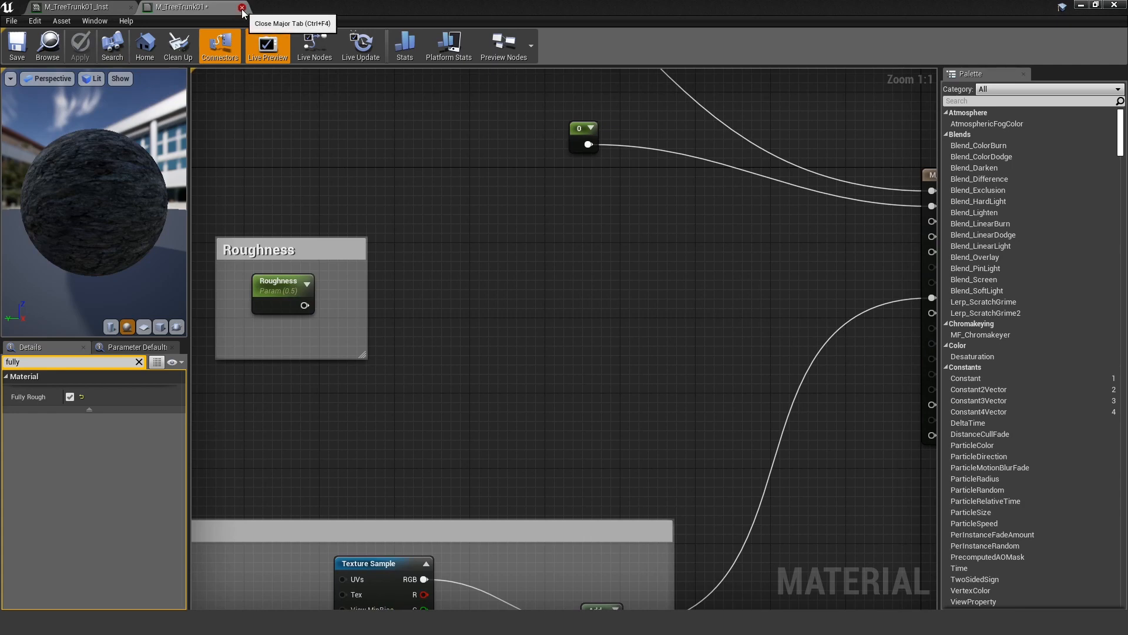
Check the M_TreeTrunk01 output node and close both trunk material editors.
right_click_drag(634, 248, 369, 254)
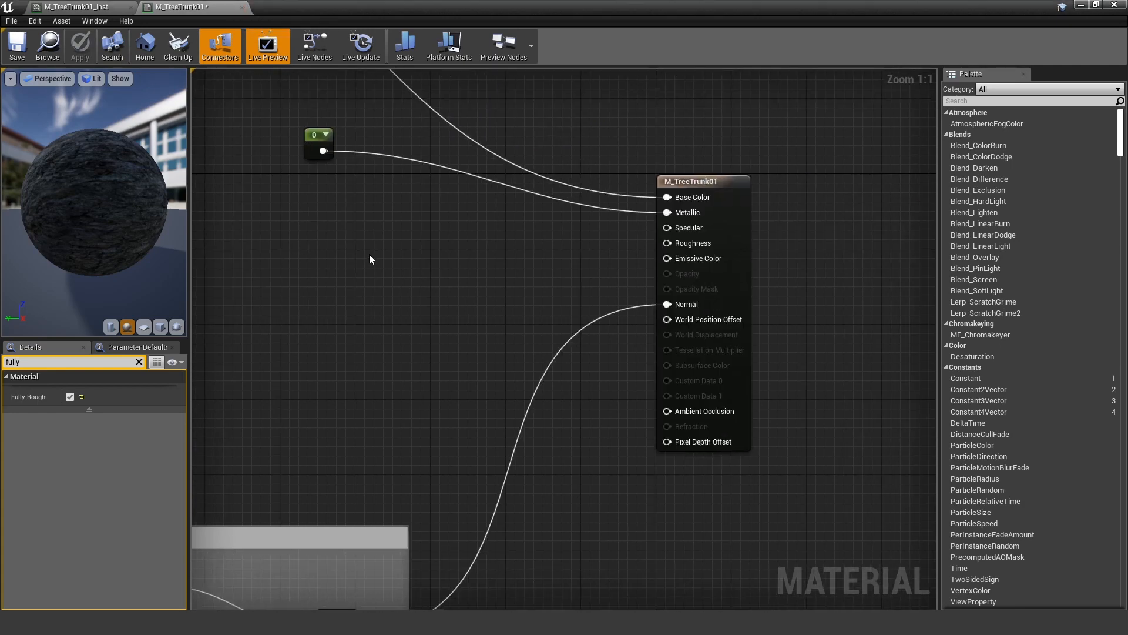
left_click(242, 8)
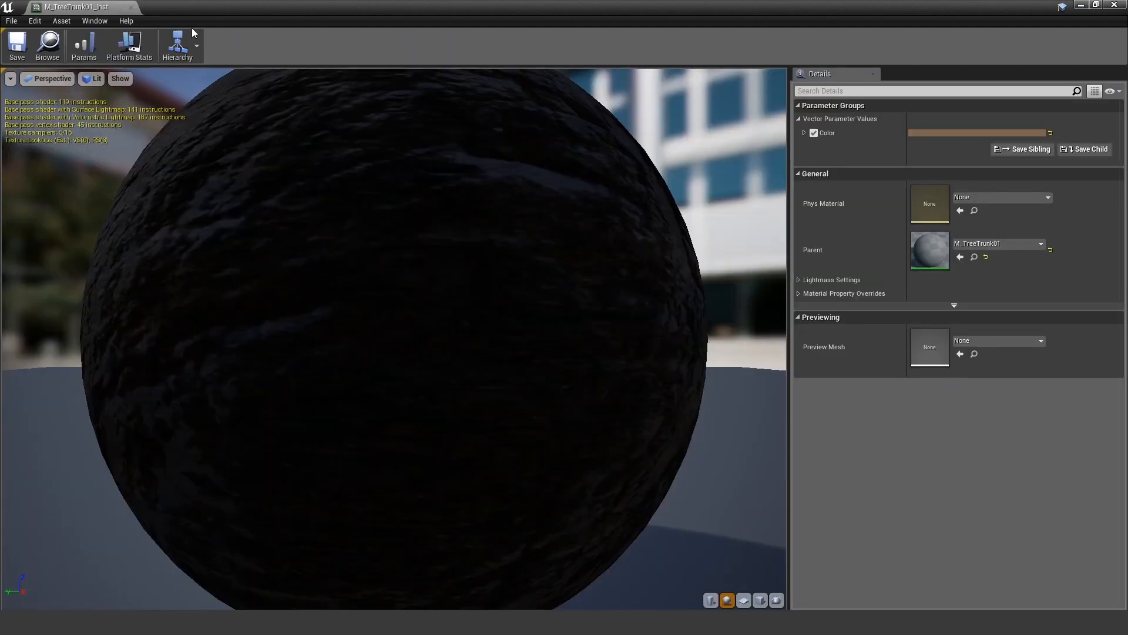
left_click(131, 7)
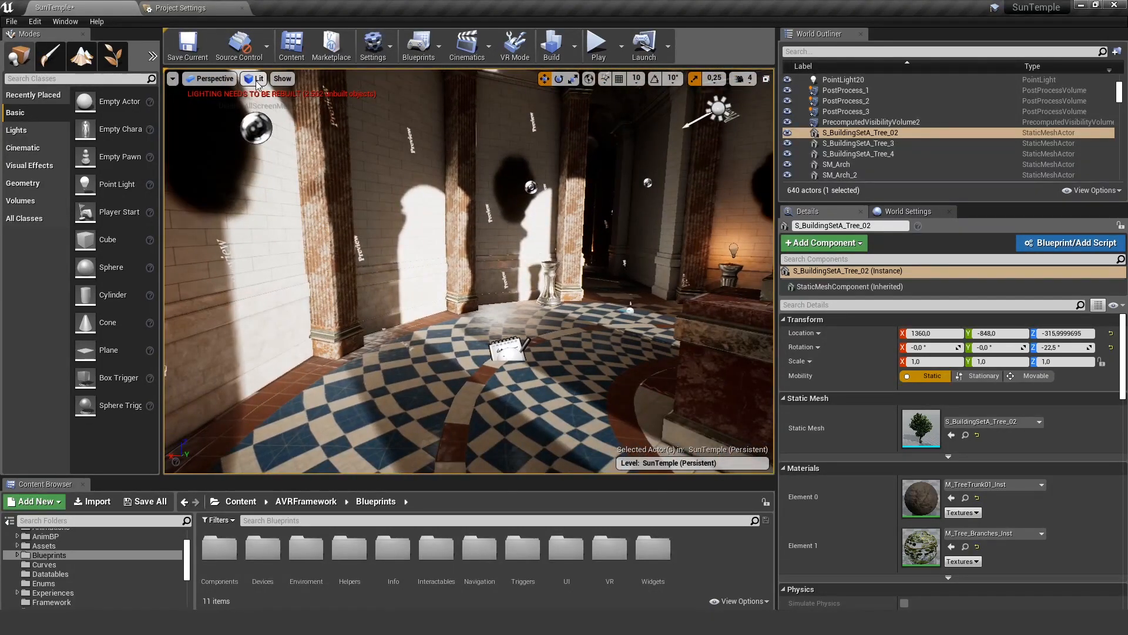
Examine the temple in the Shader Complexity view mode and return the viewport to Lit.
left_click(255, 78)
mouse_move(297, 208)
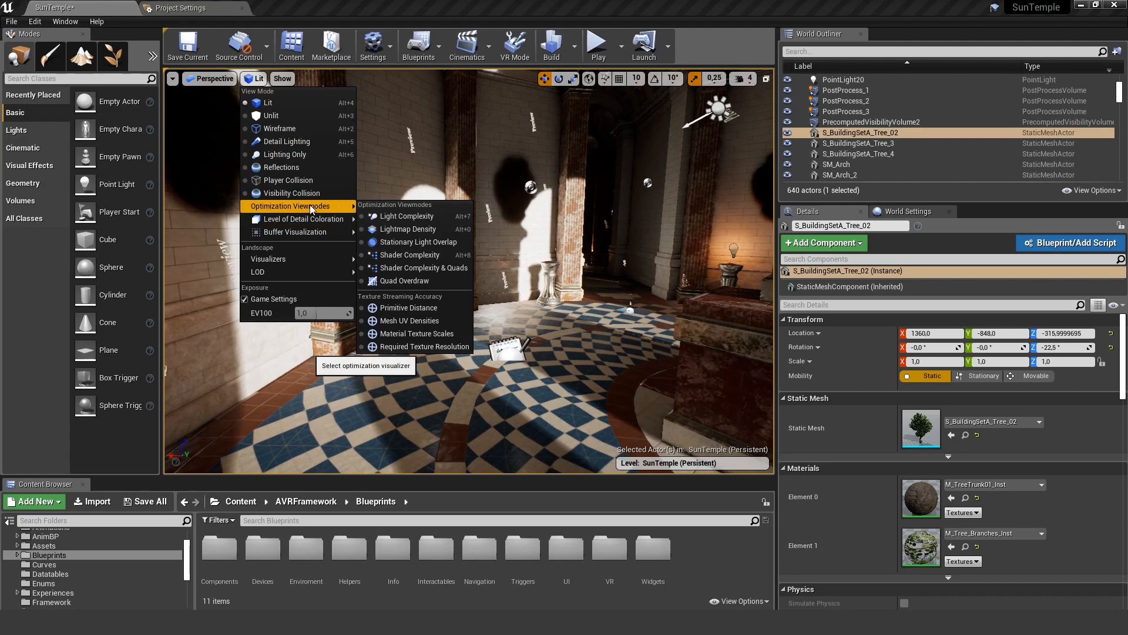
left_click(411, 255)
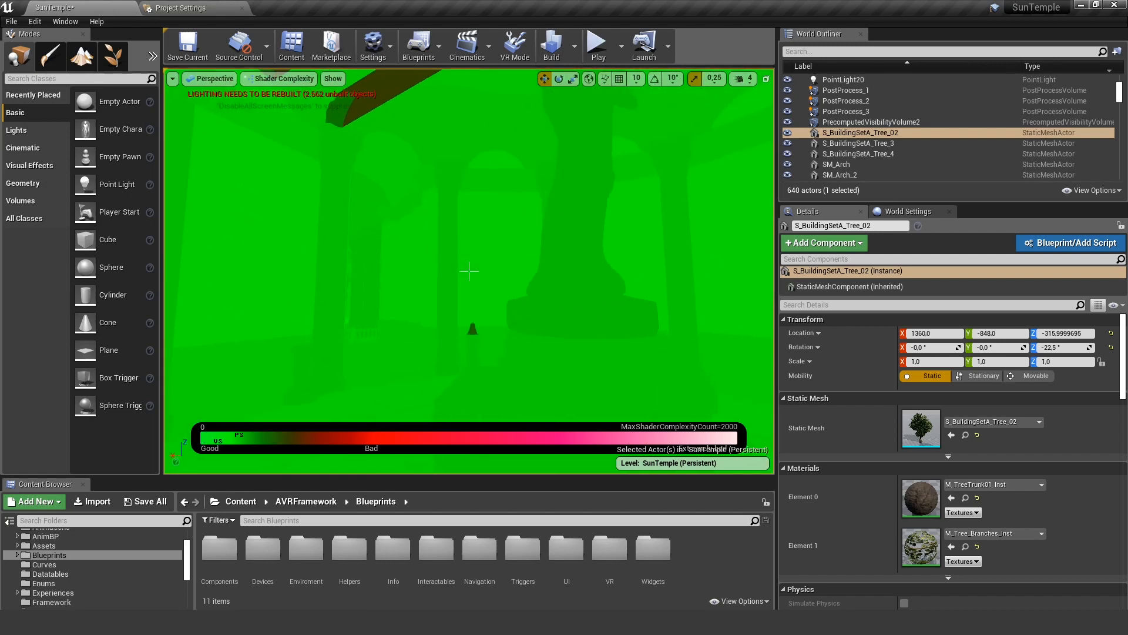
mouse_move(469, 271)
right_mouse_down()
mouse_move(518, 235)
mouse_move(494, 232)
mouse_move(479, 282)
mouse_move(469, 271)
right_mouse_up()
left_click(290, 80)
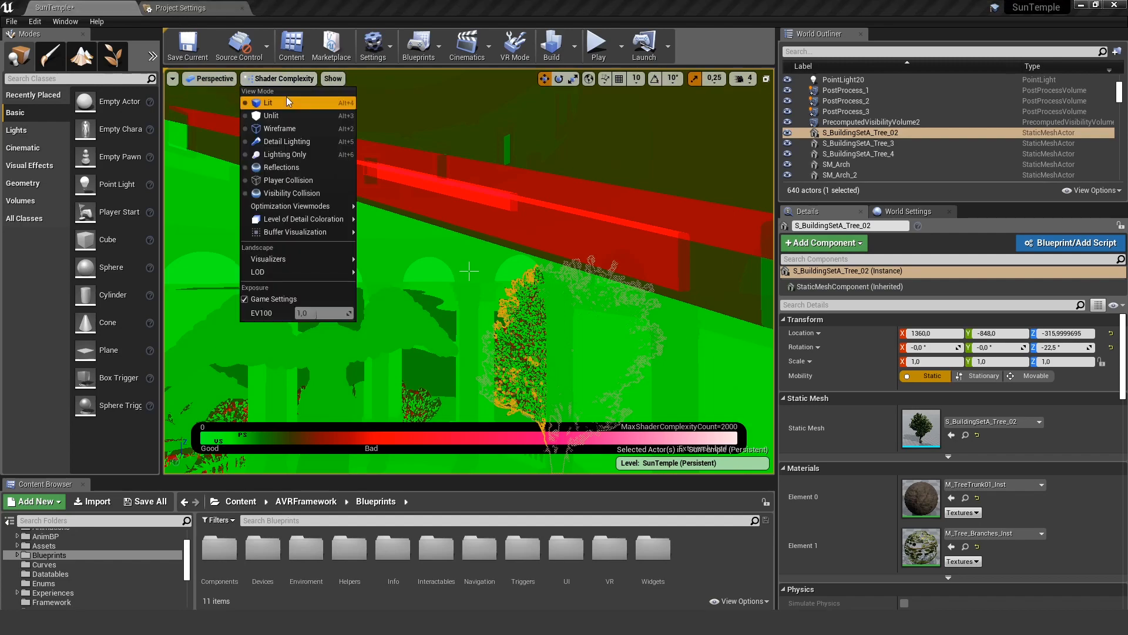
left_click(287, 101)
Delete the BP_Godray actors placed at the dome's upper windows.
left_click(327, 154)
right_click_drag(327, 153, 557, 404)
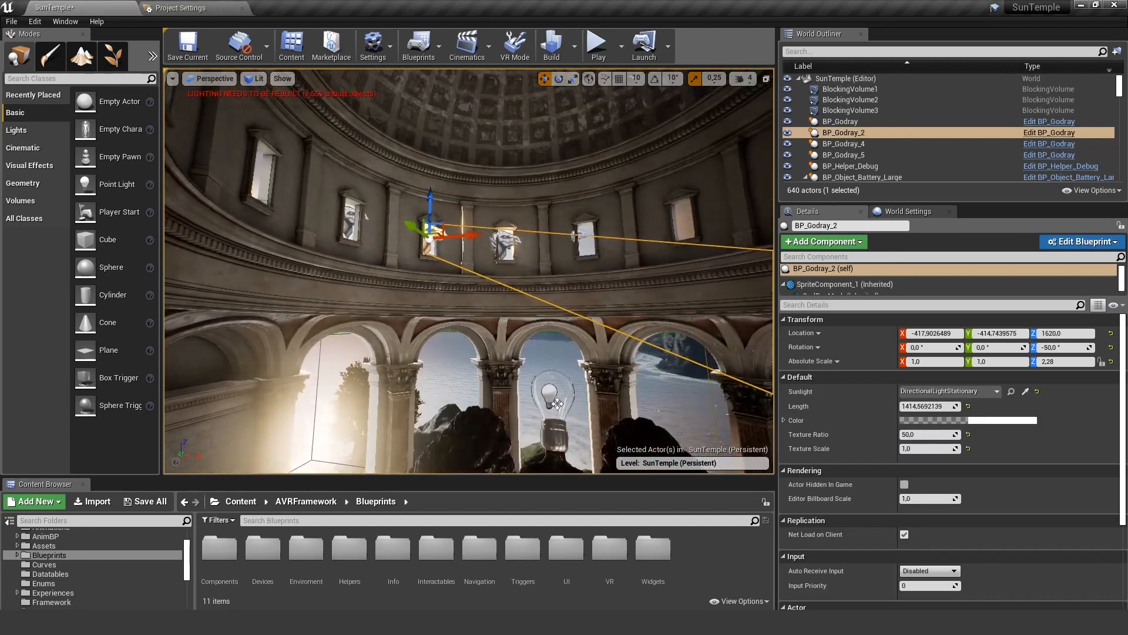
key("Delete")
left_click(349, 218)
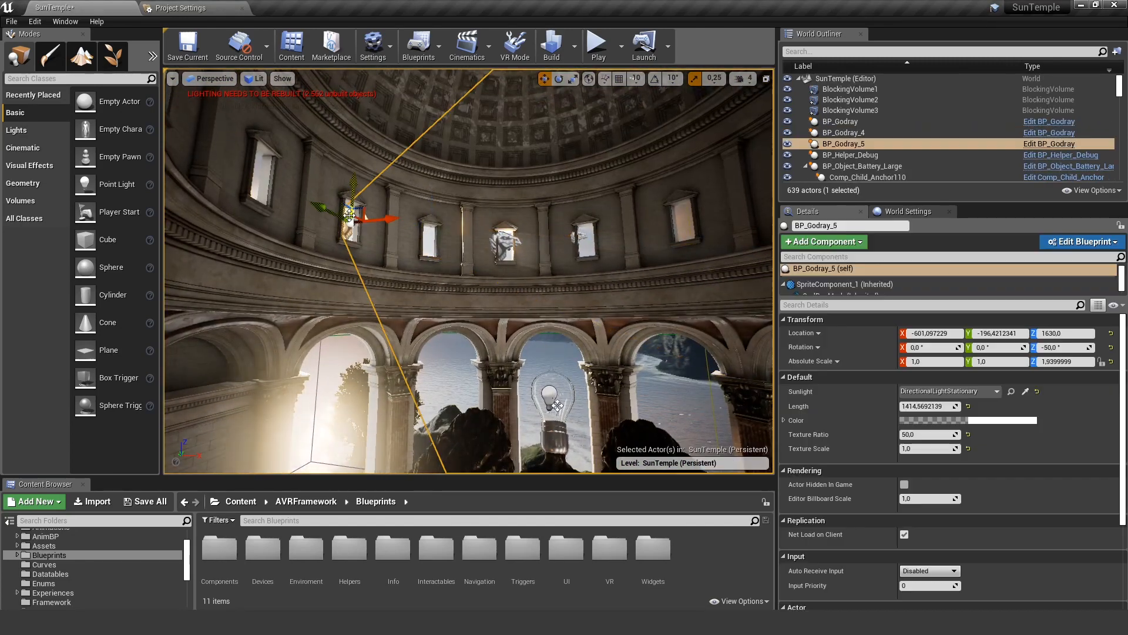
key("Delete")
left_click(529, 254)
key("Delete")
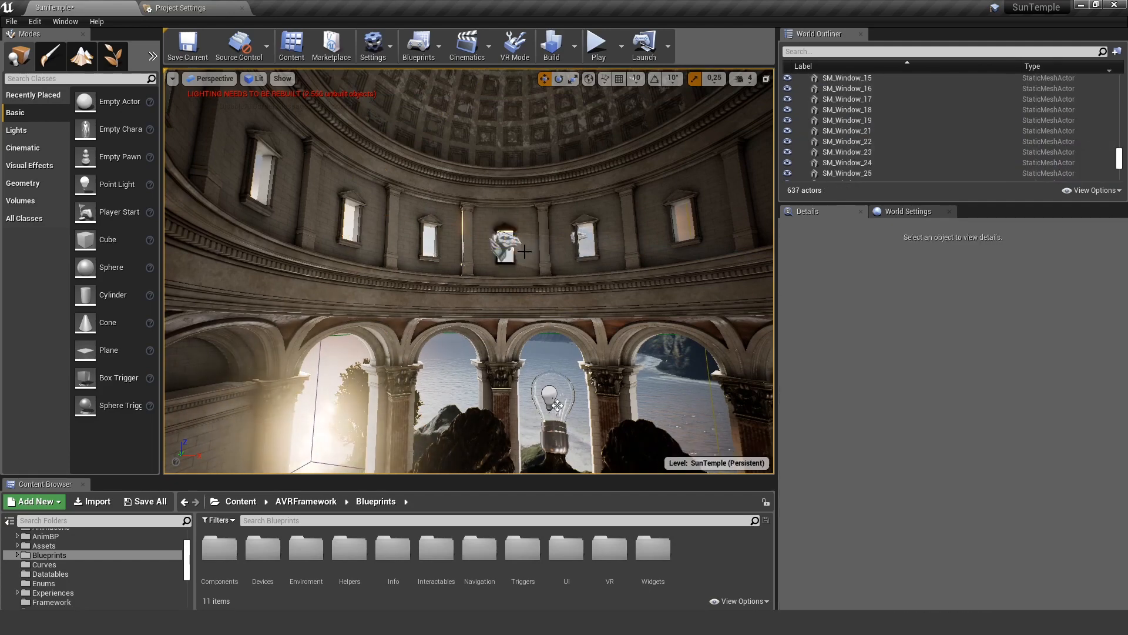
left_click(583, 235)
key("Delete")
left_click(509, 244)
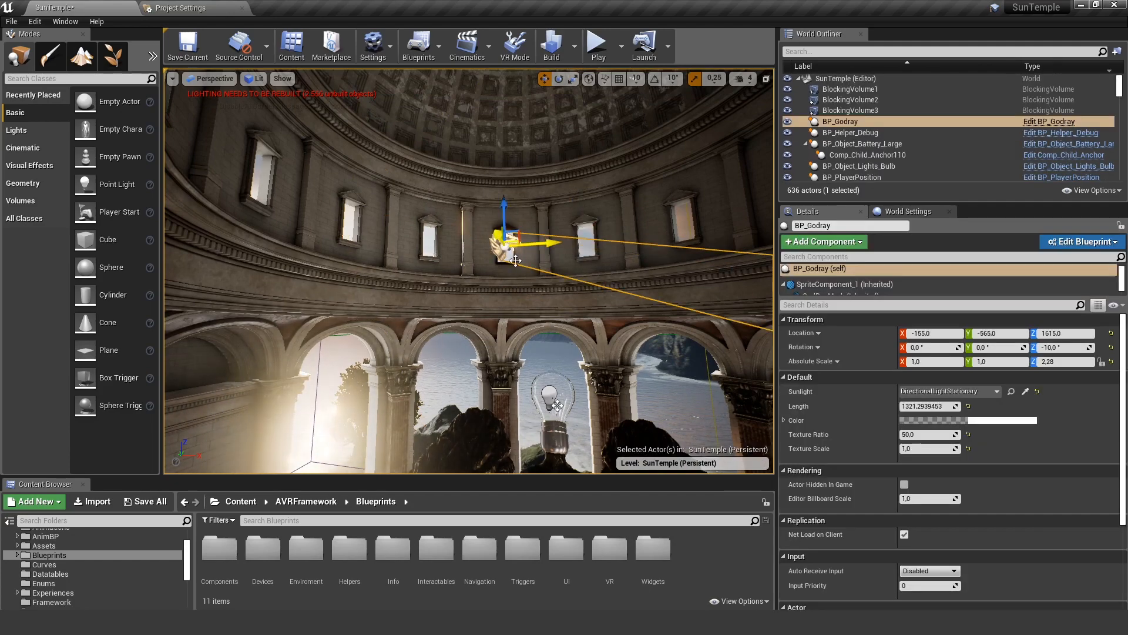
key("Delete")
Delete the remaining actor near the dome's central upper window.
left_click(509, 243)
right_click_drag(510, 242, 510, 305)
key("w")
right_click_drag(510, 242, 611, 224)
key("w")
key("a")
key("Delete")
Select the ocean plane SM_FloorPlane_18 outside the archway and open its water material up to the parent M_Water.
right_click_drag(429, 210, 511, 154)
key("w")
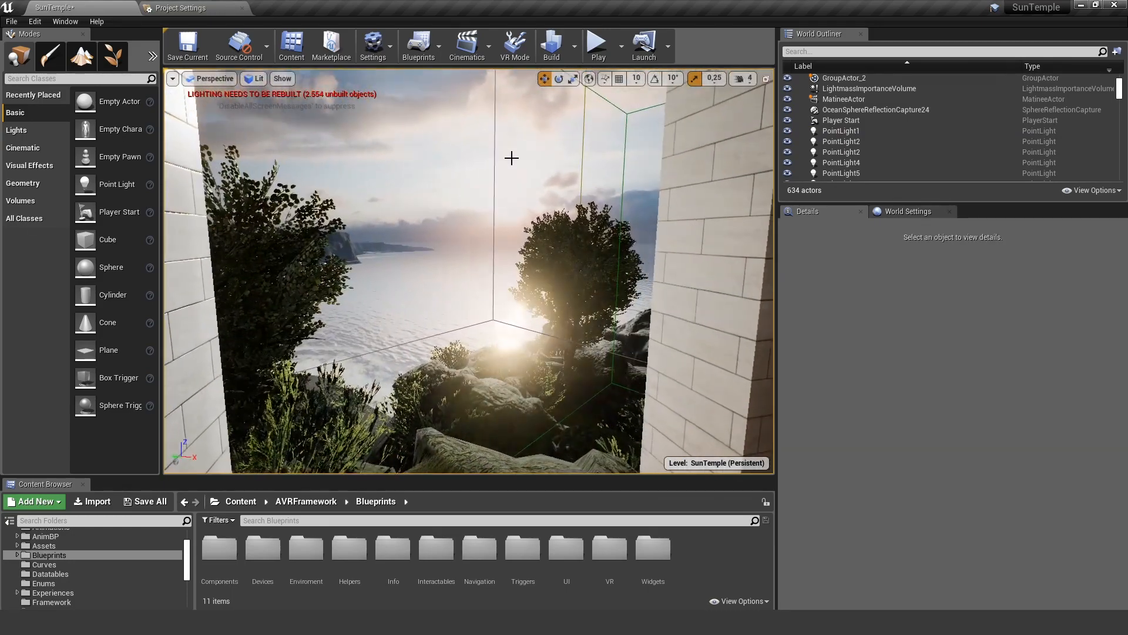
left_click(376, 288)
key("s")
right_click_drag(375, 287, 373, 275)
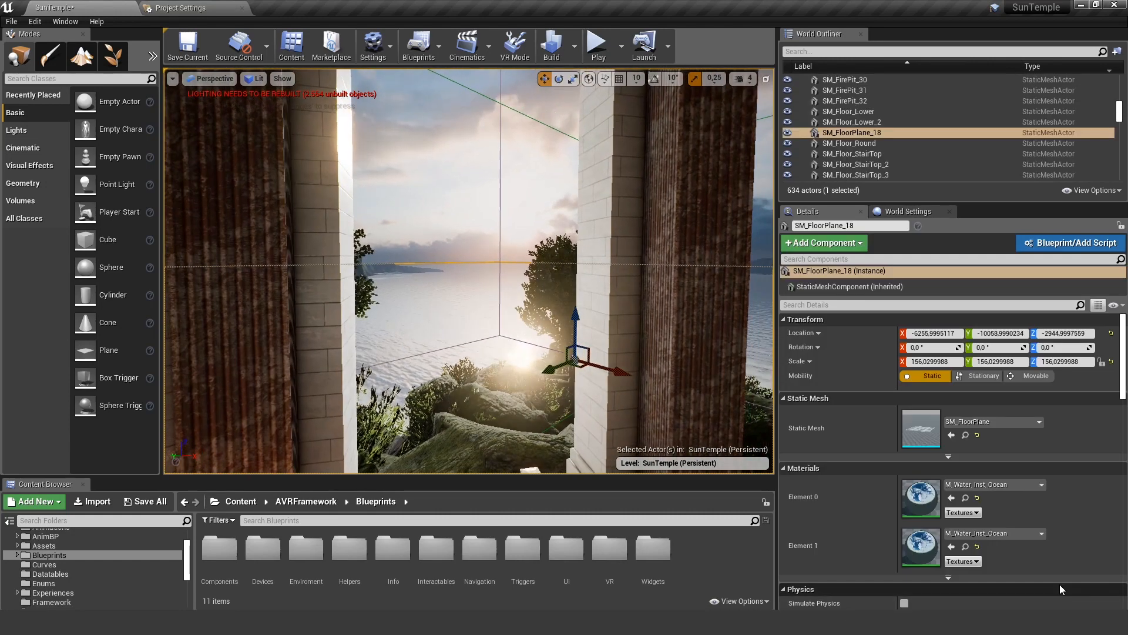
double_click(925, 495)
left_click_drag(553, 284, 676, 241)
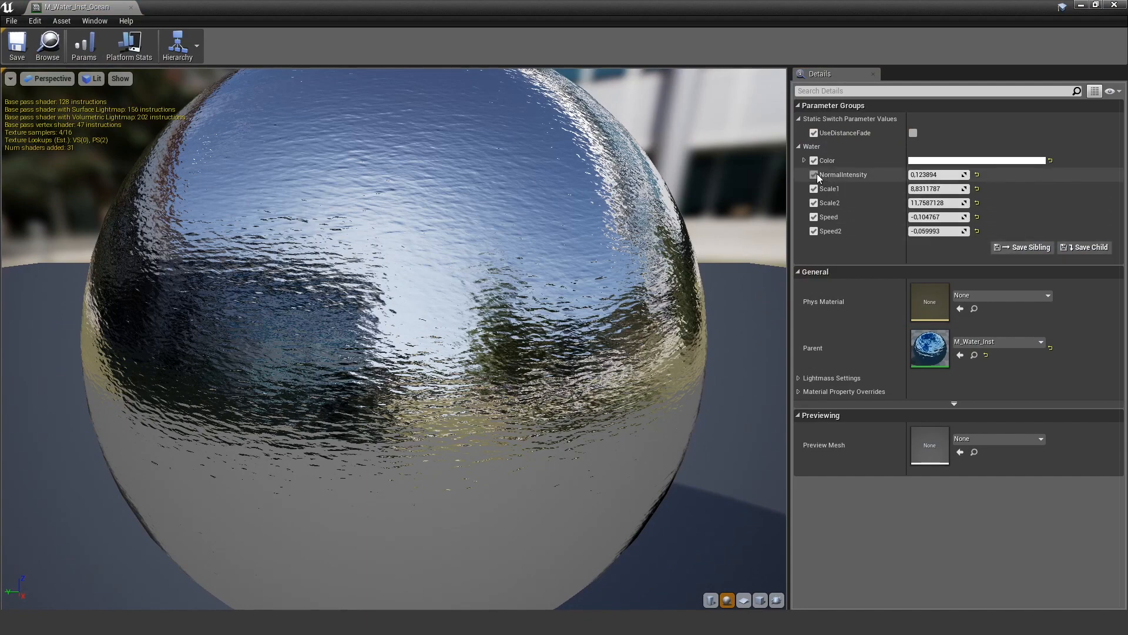
double_click(931, 350)
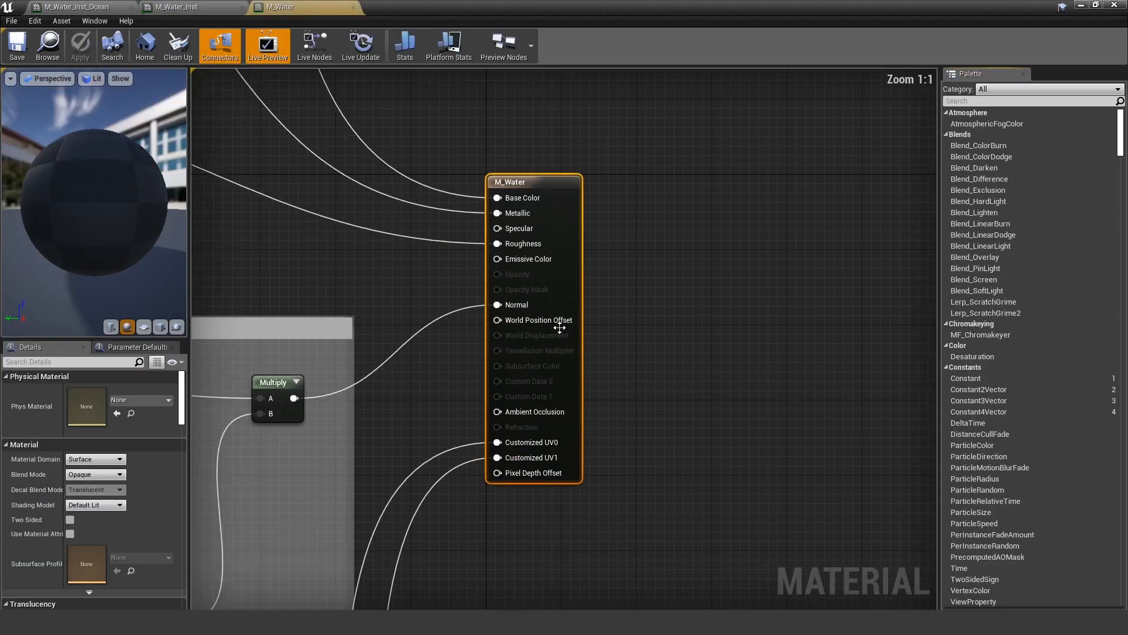
Set the constant feeding M_Water's Roughness to 0.1, apply the material and close it.
right_click_drag(559, 328, 589, 337)
right_click_drag(305, 282, 765, 348)
left_click_drag(440, 187, 762, 312)
right_click_drag(789, 355, 560, 318)
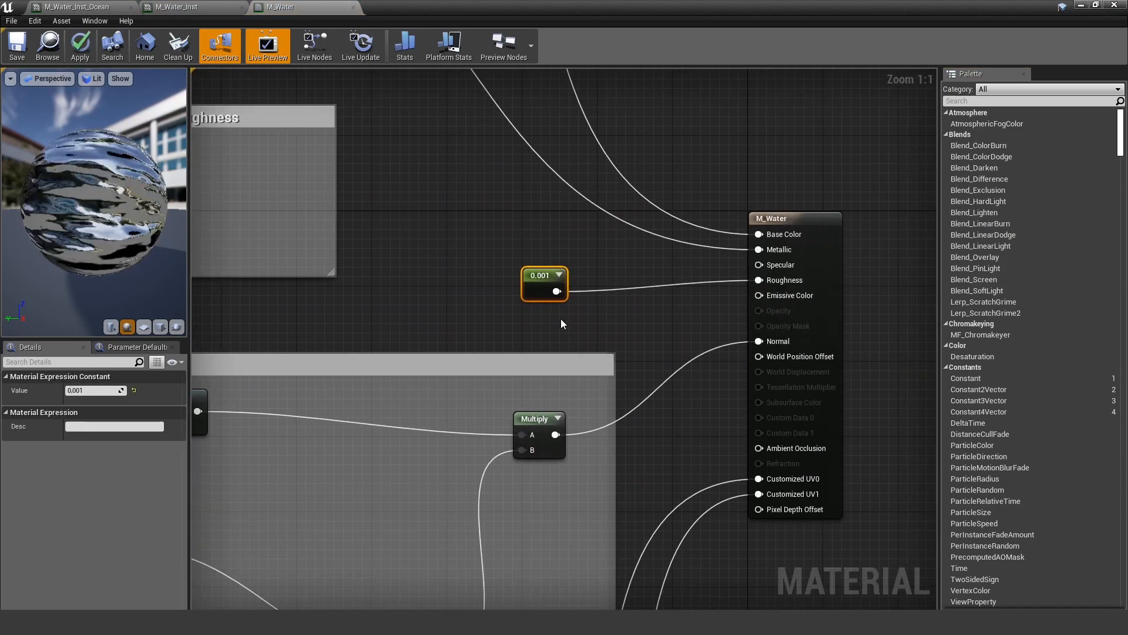
left_click_drag(477, 237, 614, 334)
left_click(101, 390)
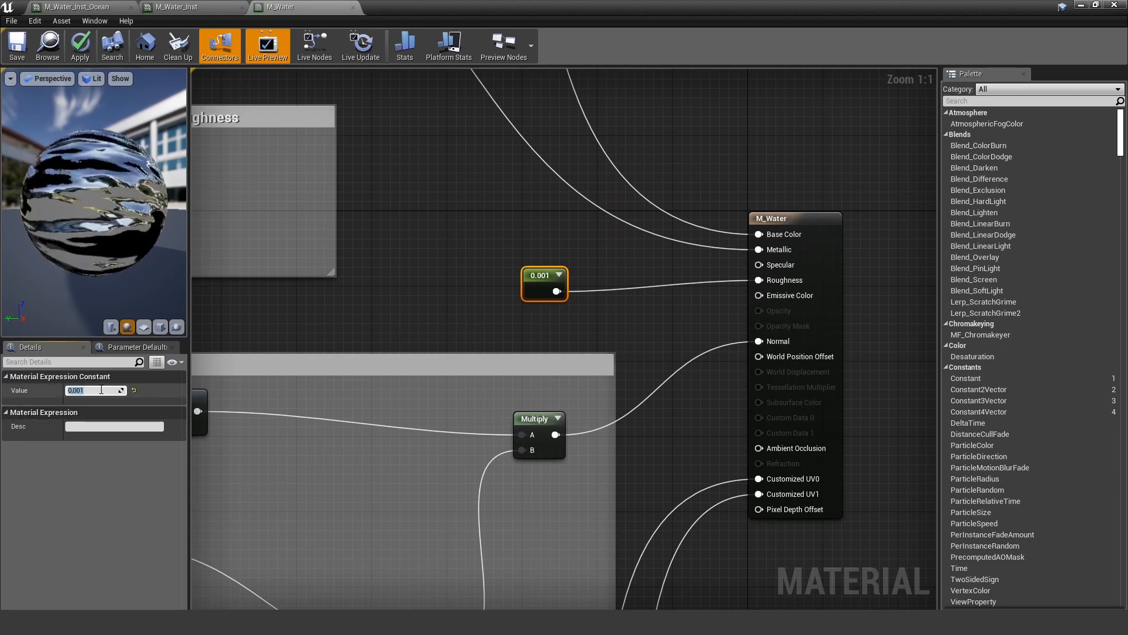
type("0.1")
key("Return")
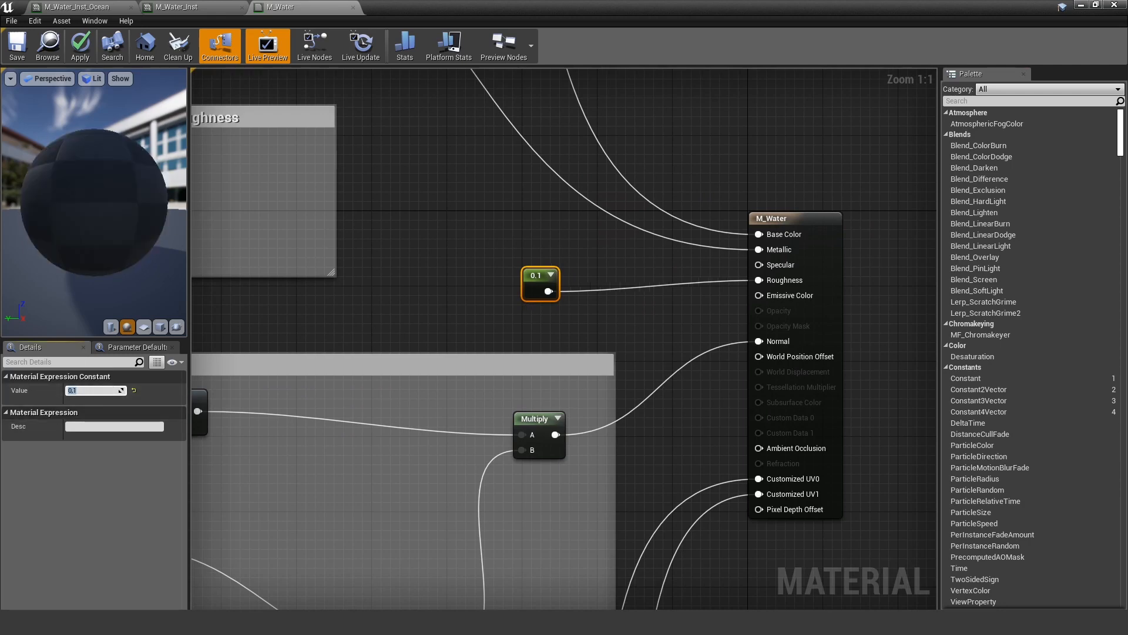
left_click(86, 46)
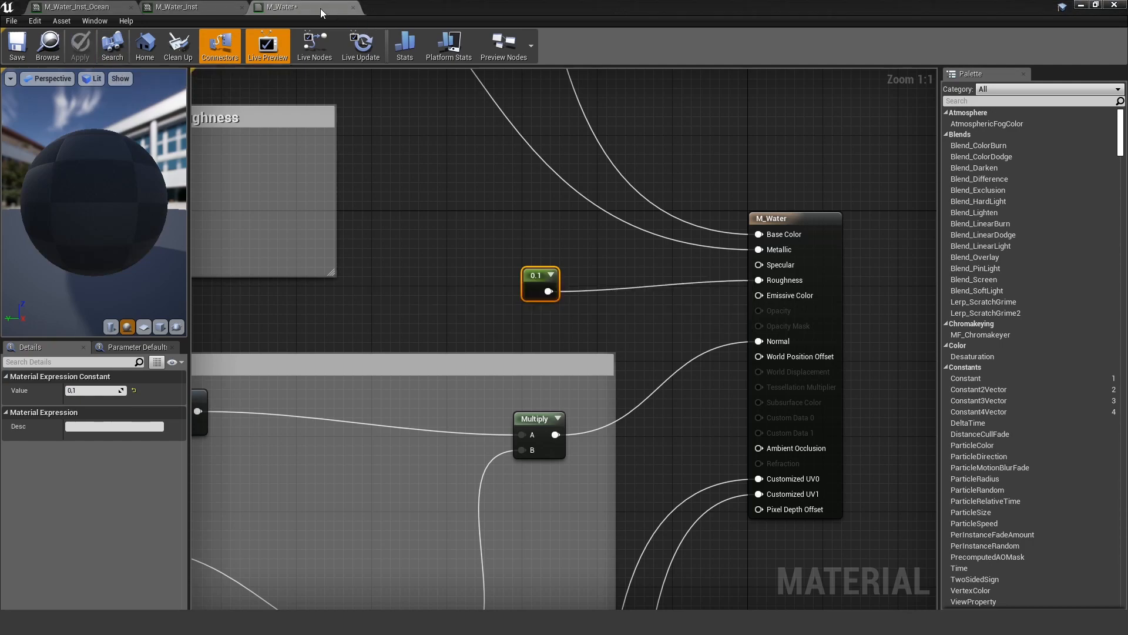
left_click(352, 7)
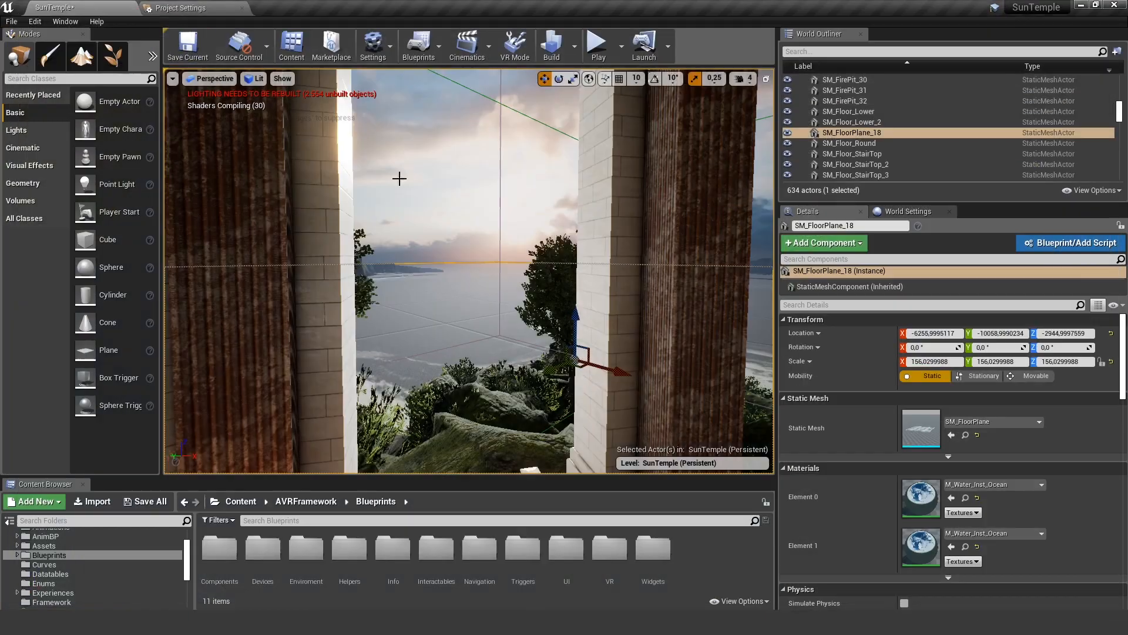
Examine the ocean surface from the archway and balcony and from high above the temple.
key("w")
right_click_drag(399, 179, 446, 214)
key("s")
key("a")
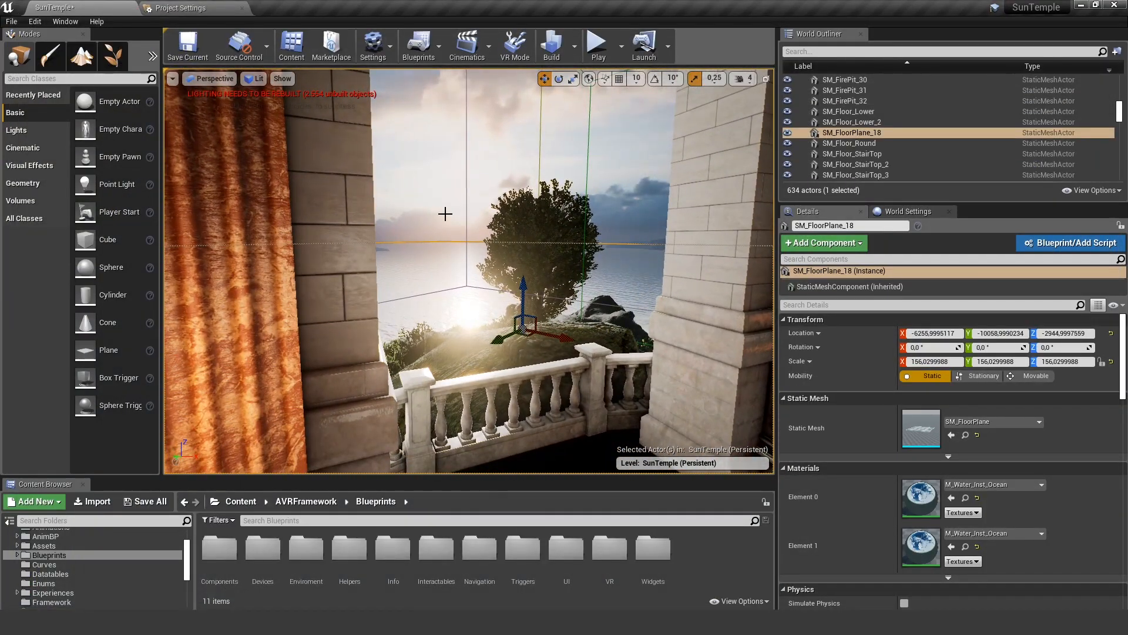
key("d")
right_click_drag(463, 263, 635, 275)
key("a")
key("a")
key("d")
key("a")
key("a")
key("e")
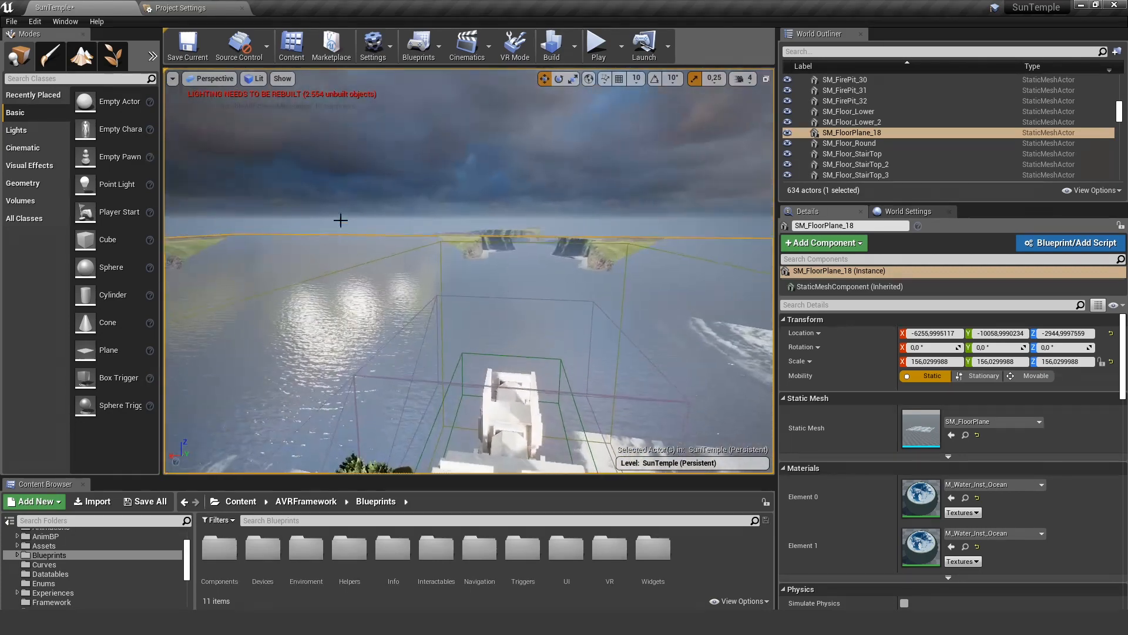
Delete three distant landscape pieces on the ocean horizon beyond the temple.
left_click(520, 231)
key("Delete")
left_click(529, 241)
key("Delete")
left_click(561, 241)
key("Delete")
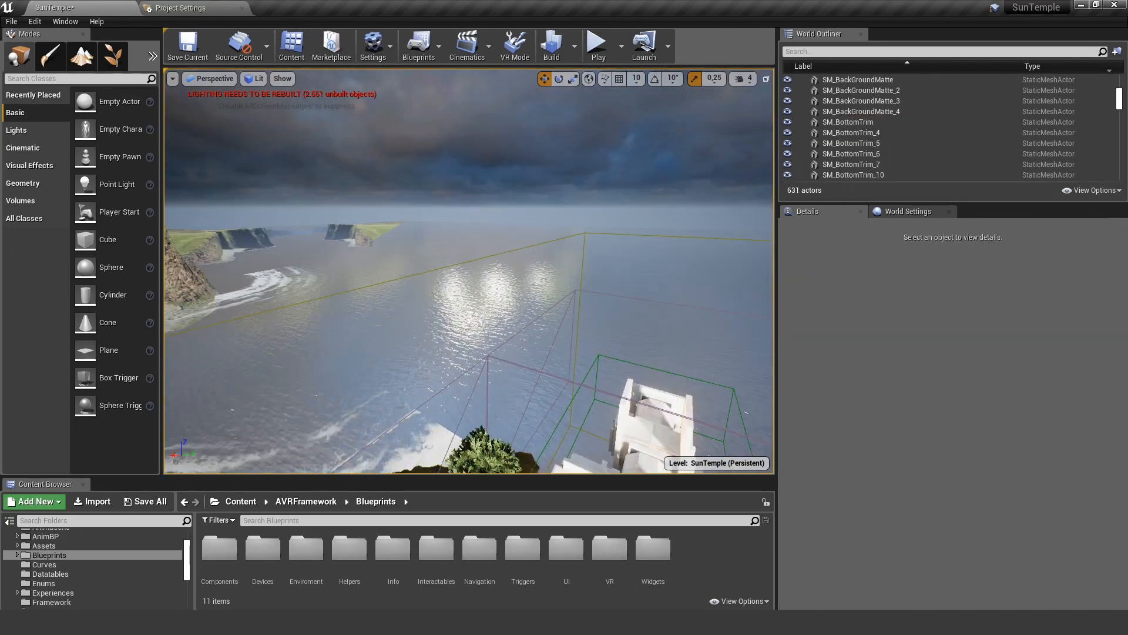
Delete the distant background cliffs SM_BackGroundMatte_2 and SM_BackGroundMatte_3 from the ocean.
right_click_drag(539, 238, 539, 239)
left_click(426, 242)
key("Delete")
left_click(351, 248)
right_click_drag(352, 248, 352, 248)
key("w")
right_click_drag(413, 223, 434, 228)
key("Delete")
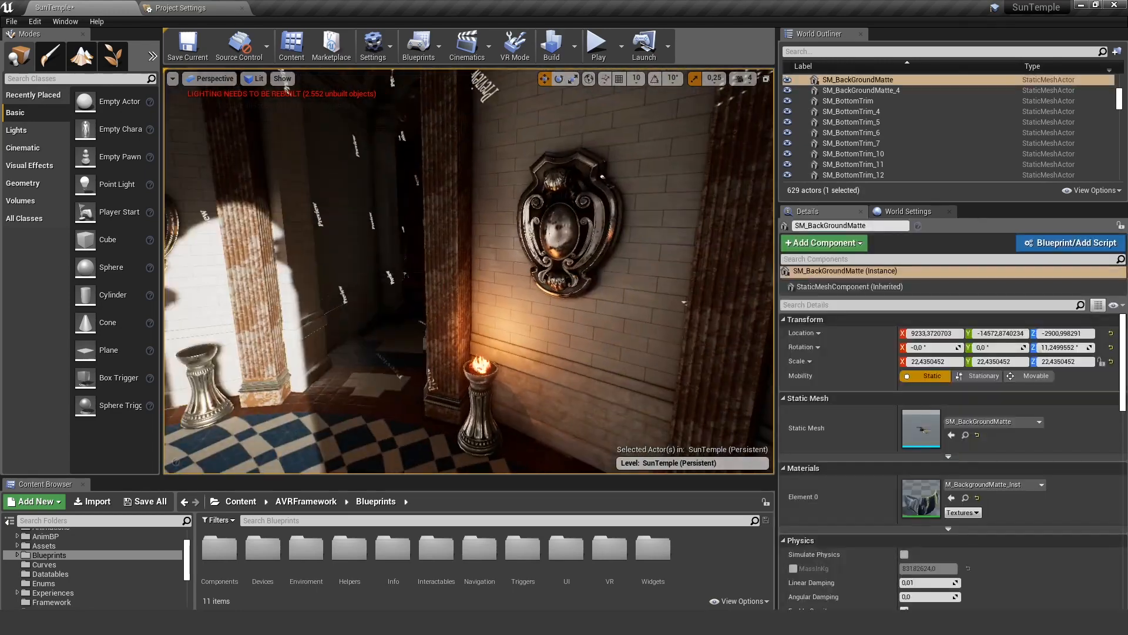
Filter the level's actors by "post" and delete the volumes PostProcess_1, PostProcess_2 and PostProcess_3.
right_click_drag(434, 229, 434, 228)
left_click(809, 50)
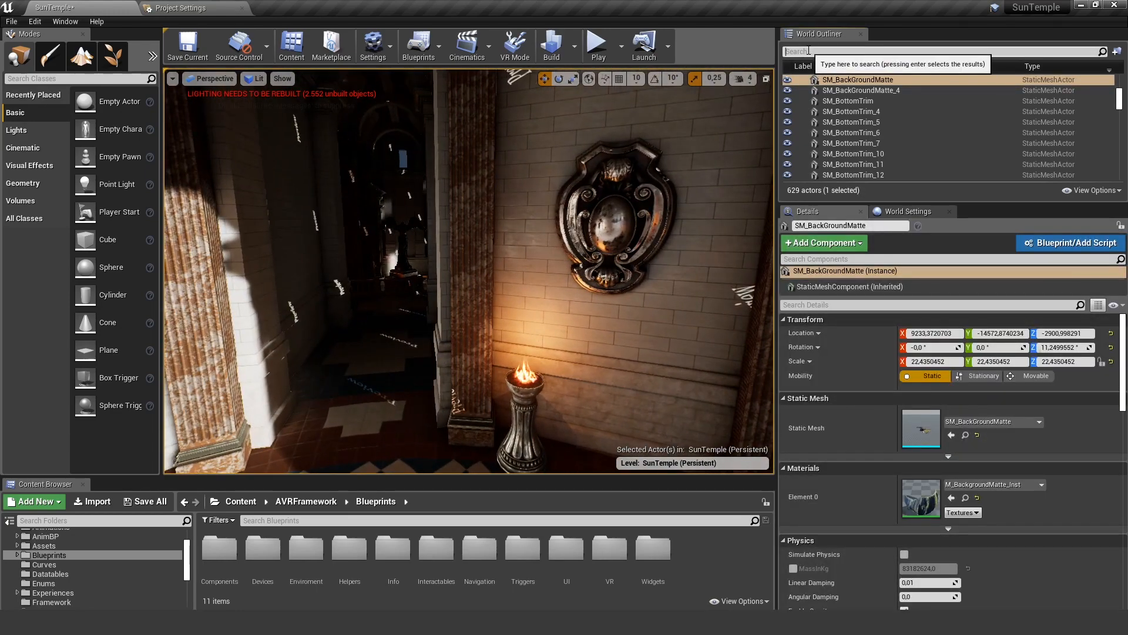
type("post")
left_click(882, 111)
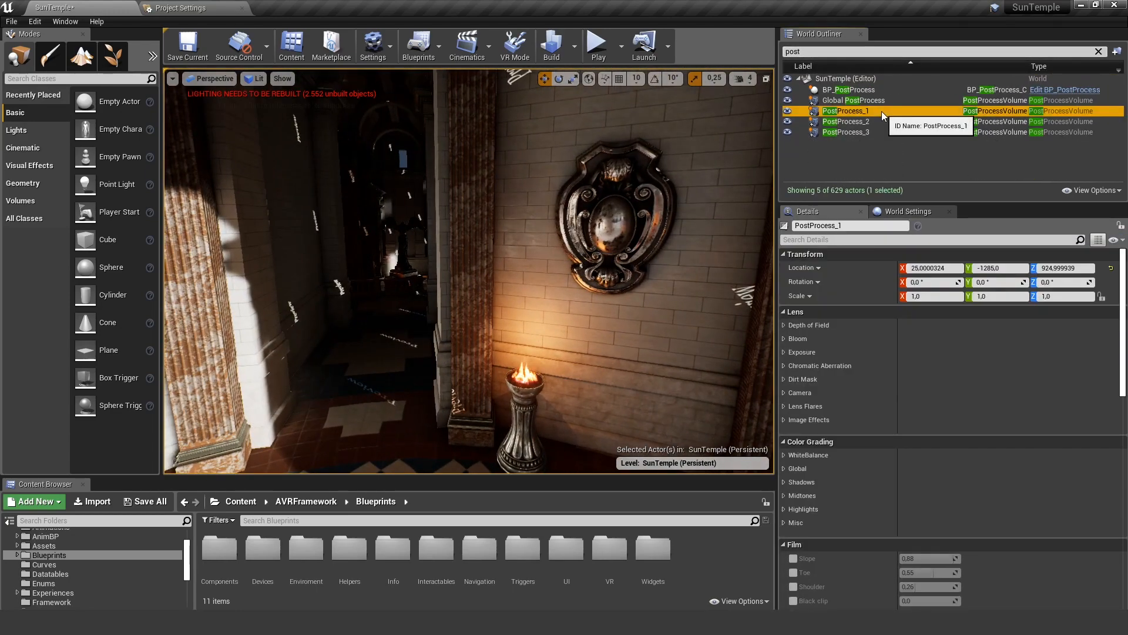
left_click(872, 133, "shift")
key("Delete")
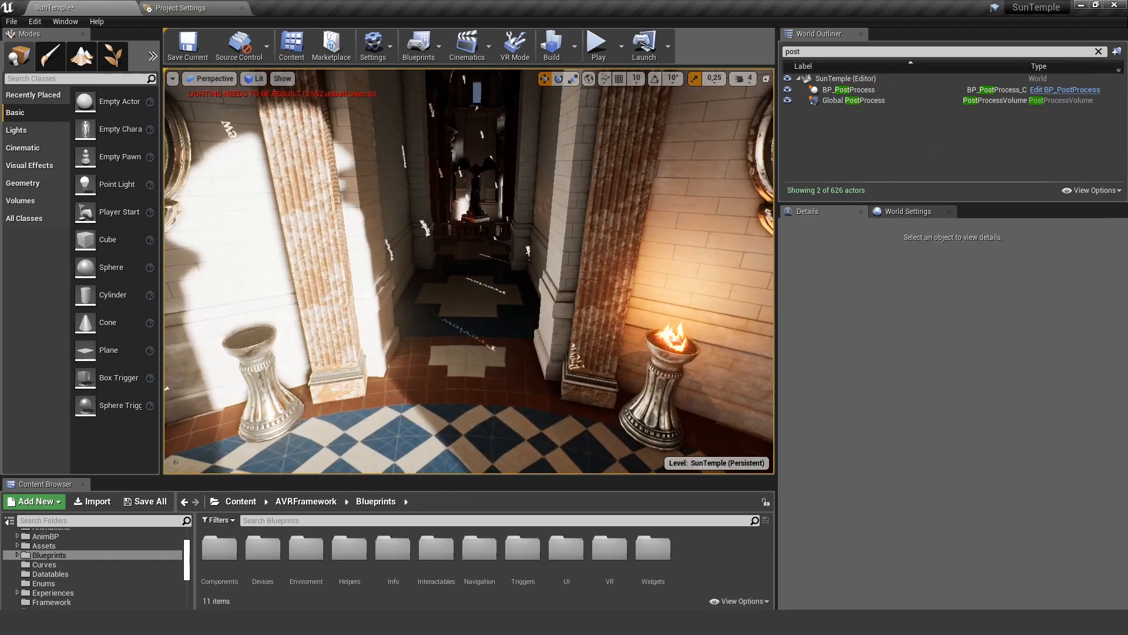
Delete the Global PostProcess volume from the level.
right_click_drag(557, 210, 562, 210)
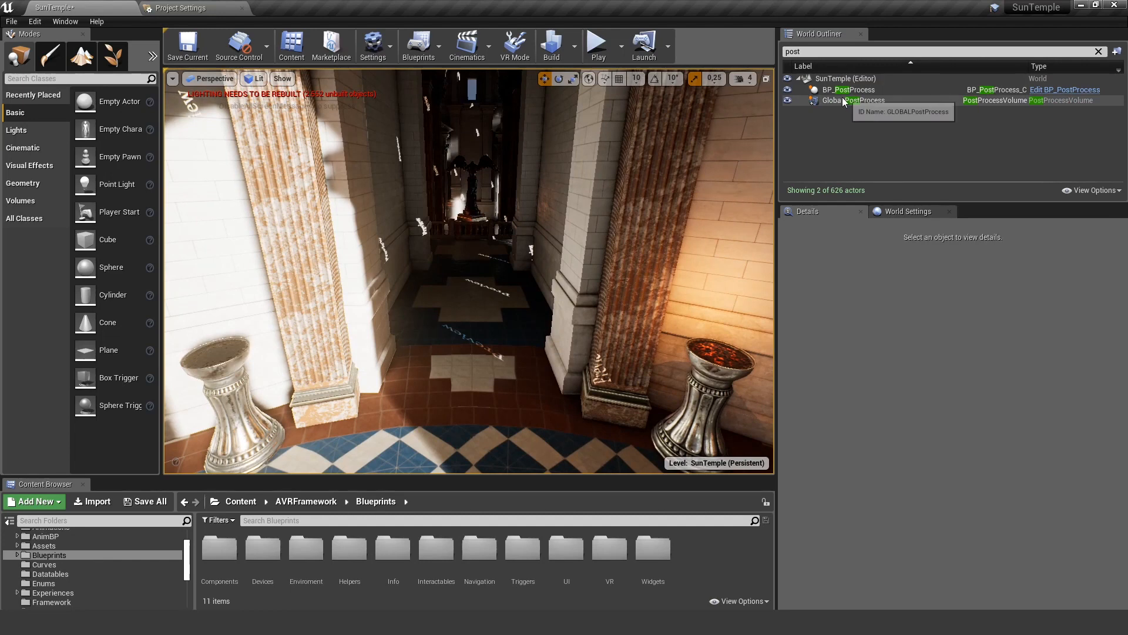
left_click(871, 101)
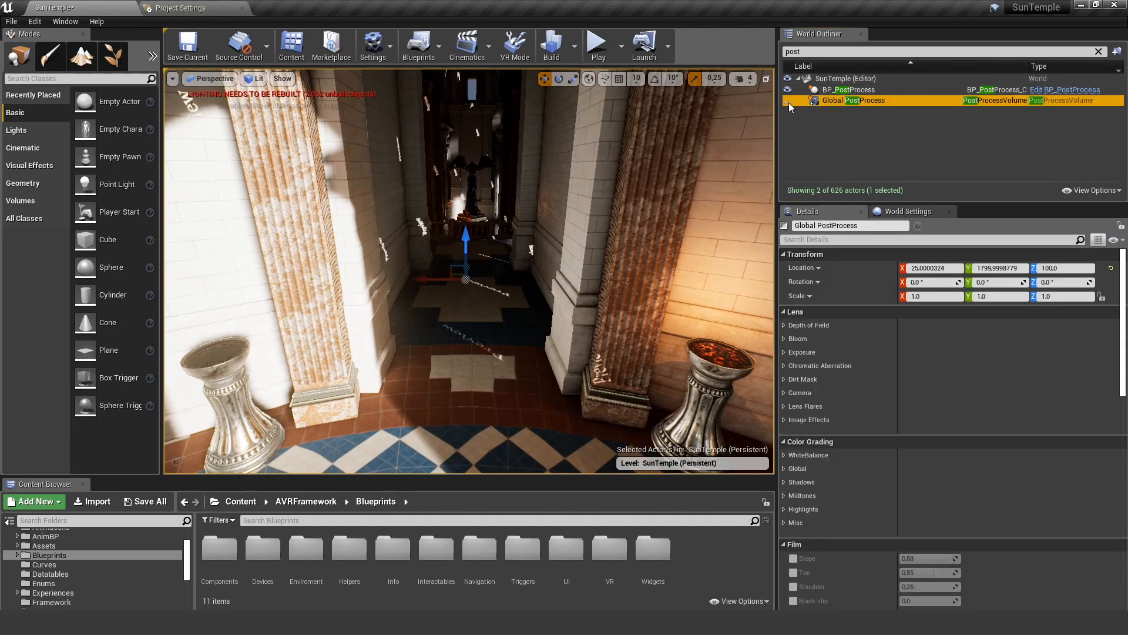
key("Delete")
Focus on BP_PostProcess and examine the lighting in the temple's corridors, halls and round statue room.
right_click_drag(547, 177, 426, 175)
key("w")
double_click(899, 92)
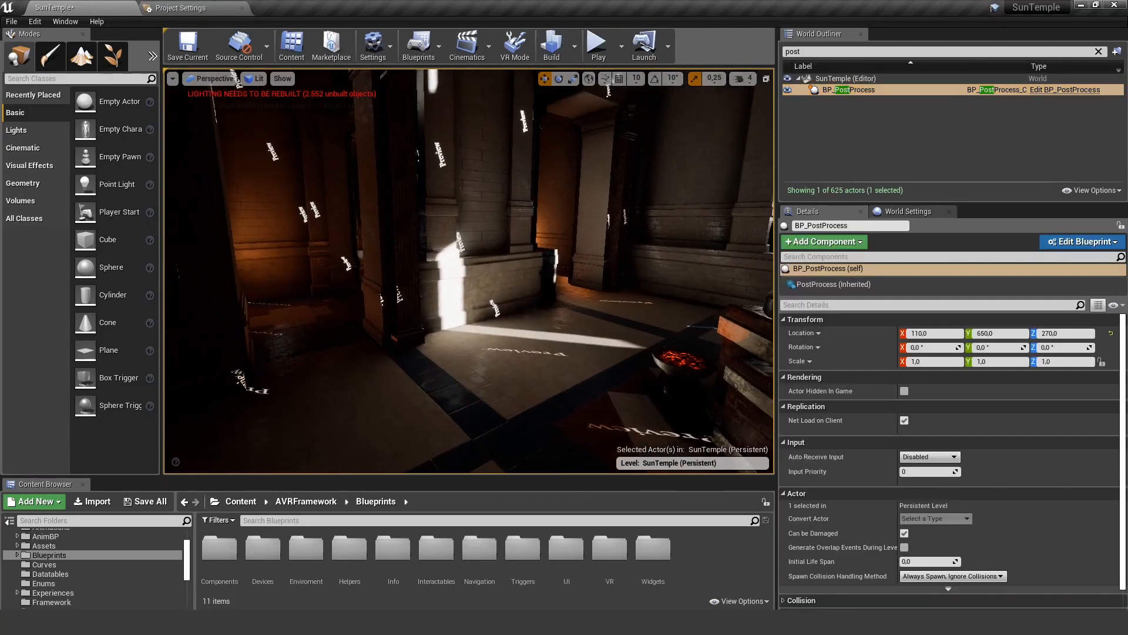
key("w")
right_click_drag(470, 270, 300, 320)
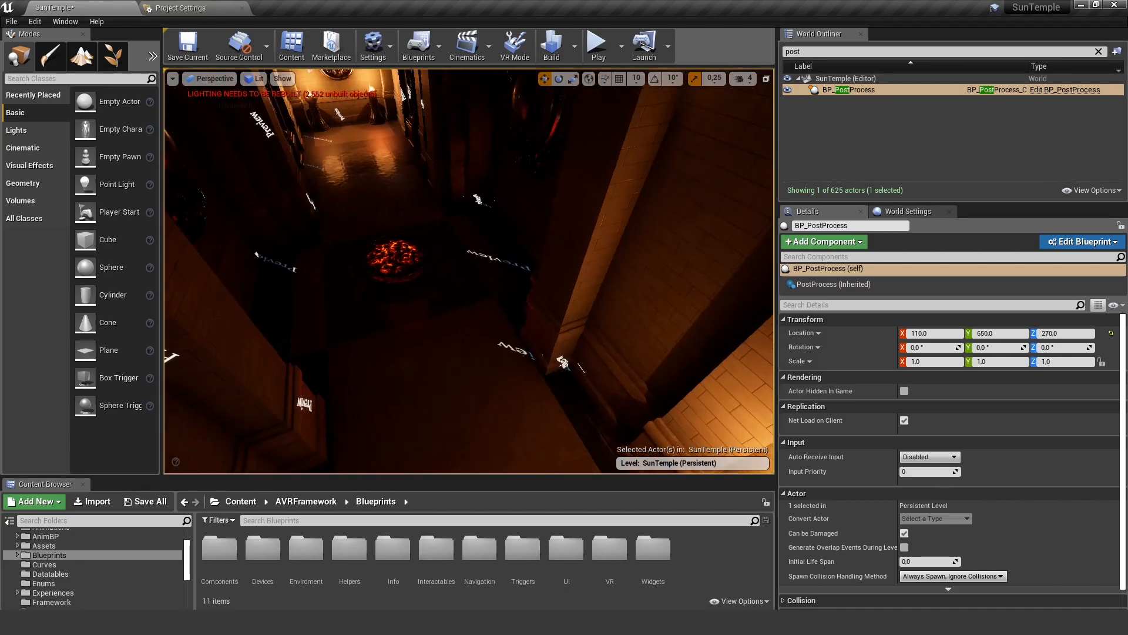
right_click_drag(470, 270, 623, 265)
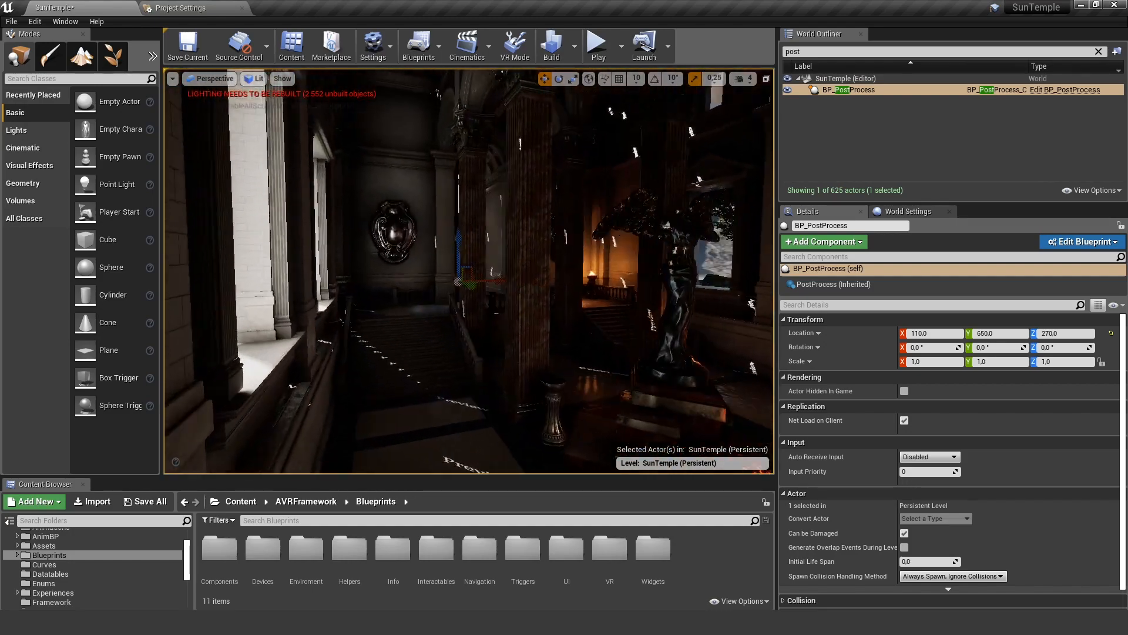
right_click_drag(470, 271, 486, 254)
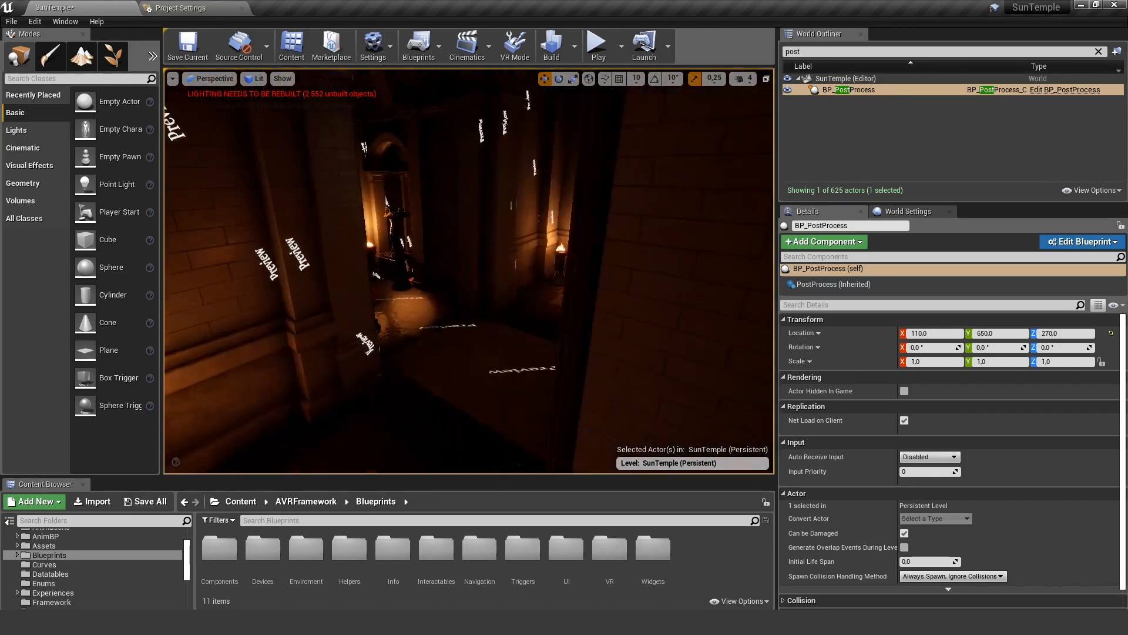
key("w")
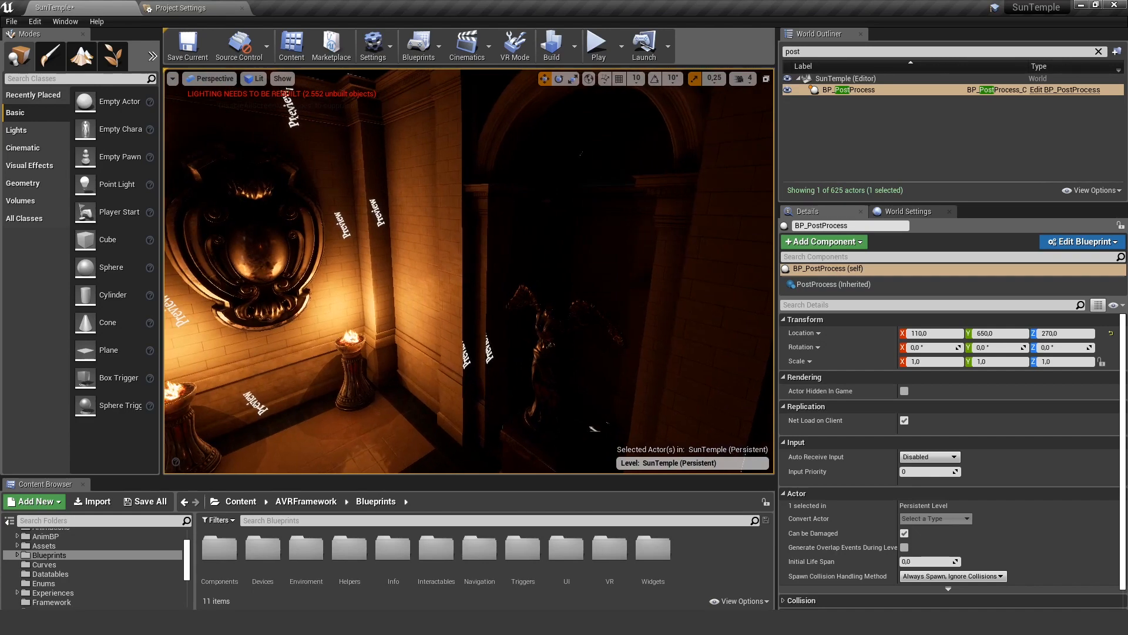
key("s")
right_click_drag(469, 271, 469, 200)
right_click_drag(351, 395, 350, 464)
right_click_drag(351, 395, 415, 476)
key("w")
key("f")
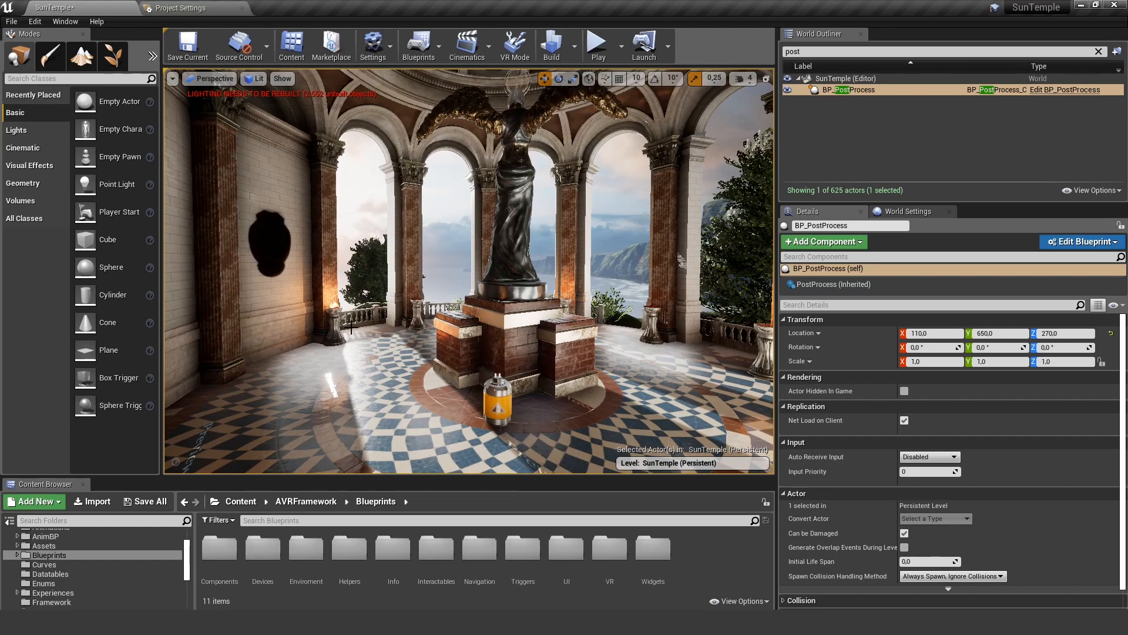
right_click_drag(362, 375, 402, 384)
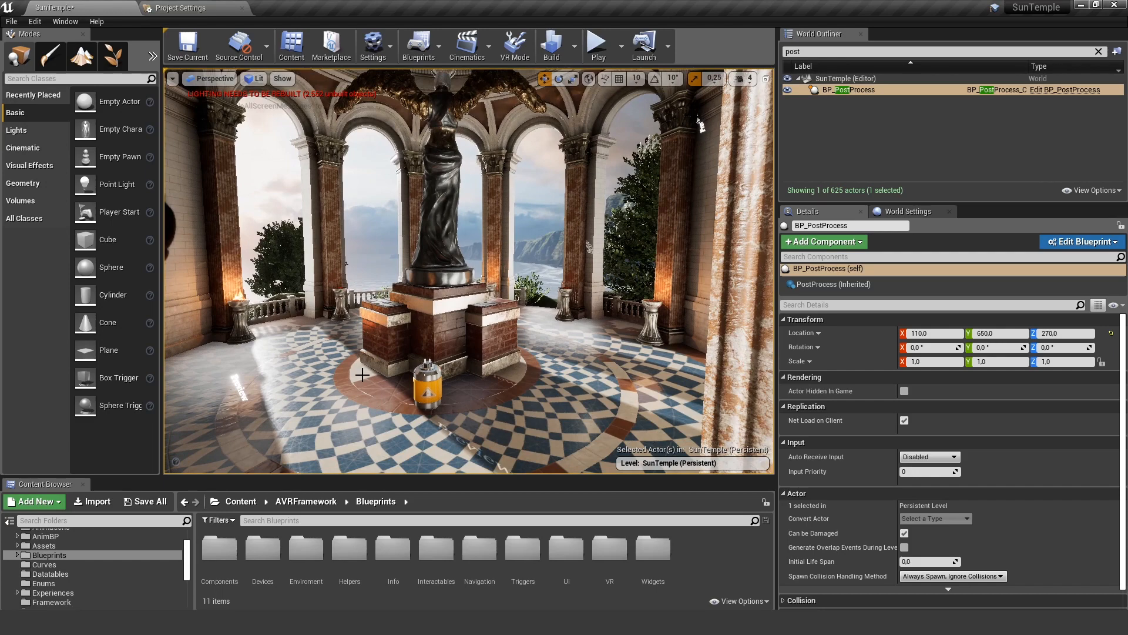
Select the large yellow battery beside the statue, view its blueprint's Actor Tick defaults and close the blueprint.
left_click_drag(339, 478, 330, 382)
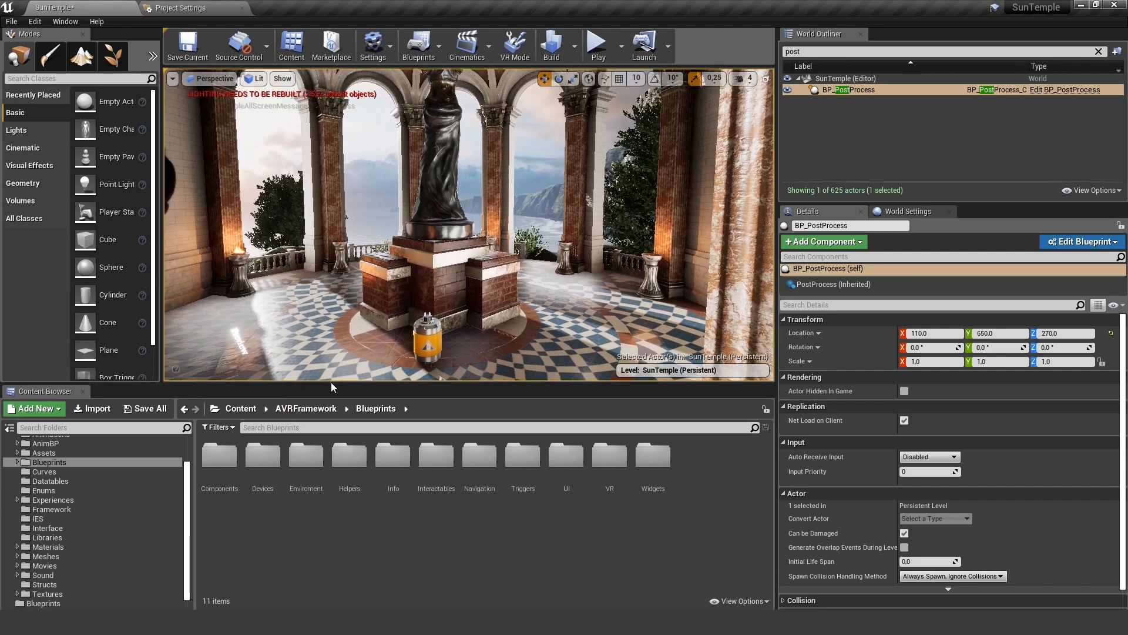
left_click(426, 340)
left_click(1098, 51)
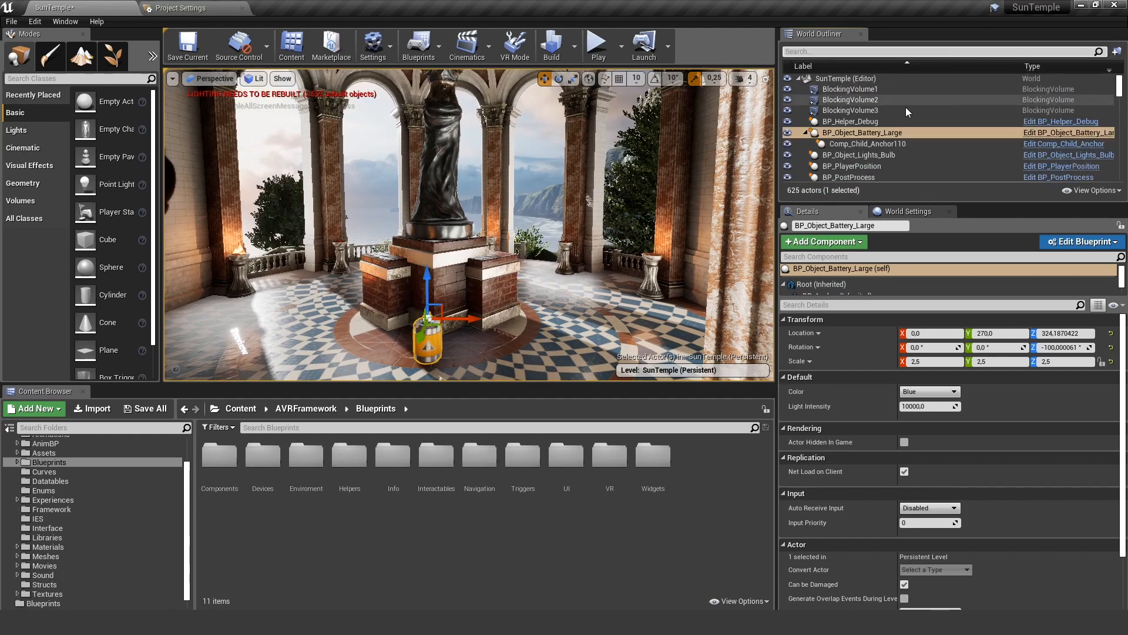
left_click(1060, 132)
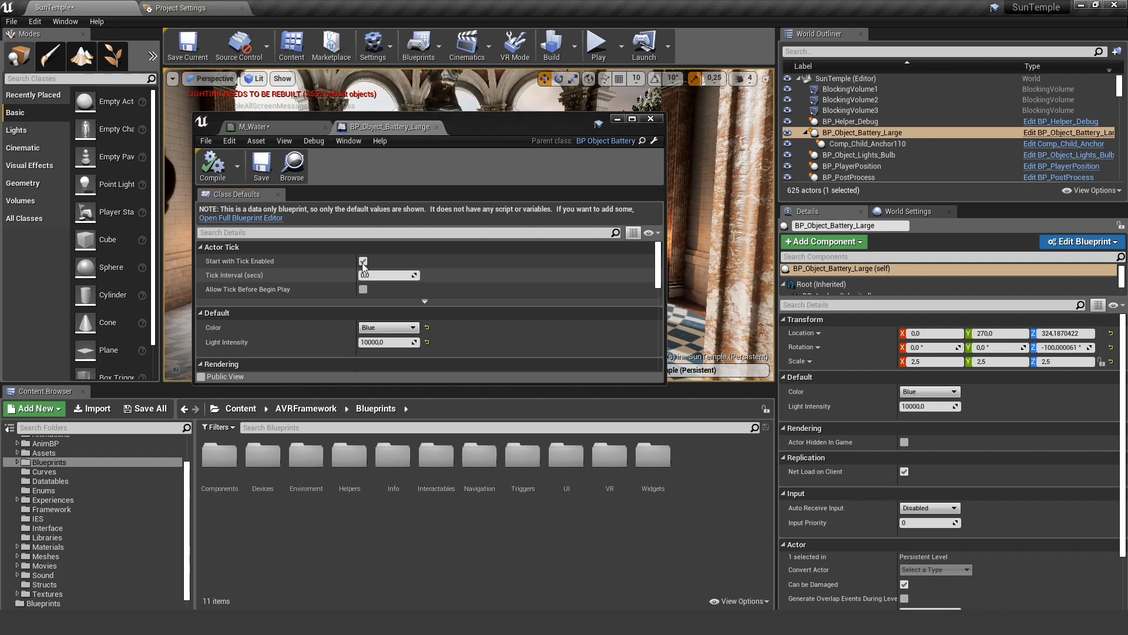
left_click(650, 119)
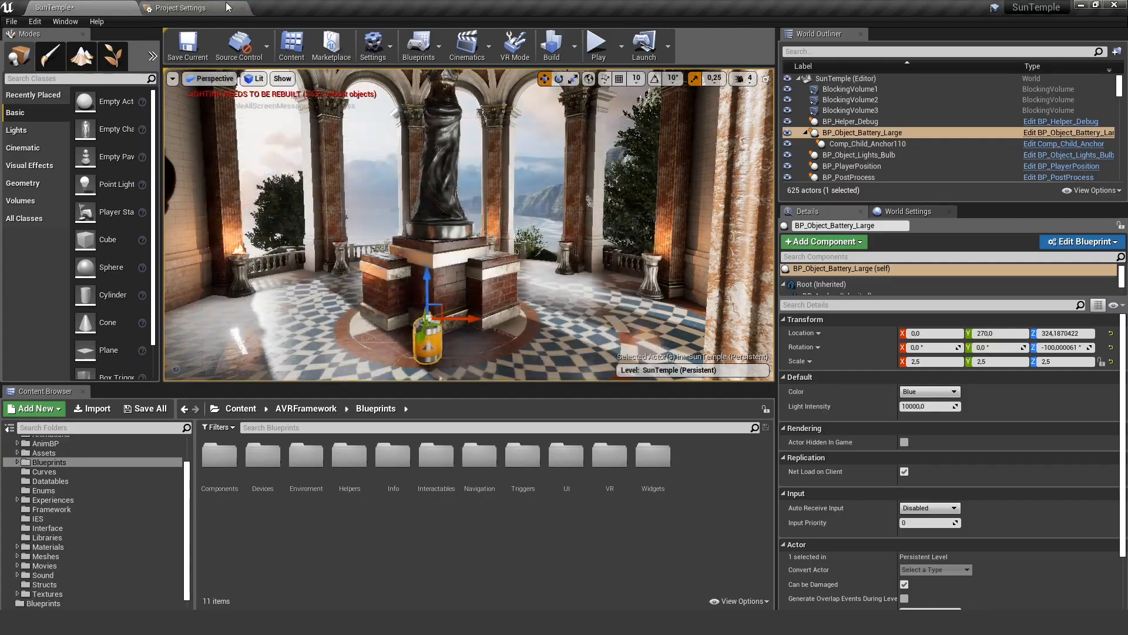
Search the project settings for "nativ" and view the available Blueprint Nativization Method options.
left_click(180, 8)
left_click(261, 34)
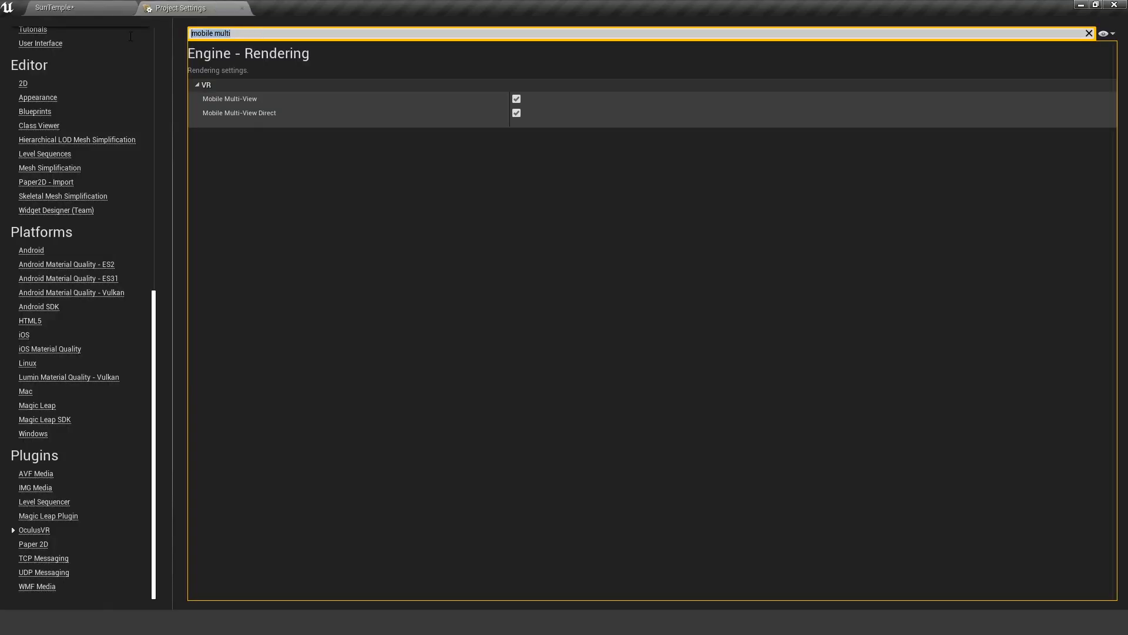
type("nativ")
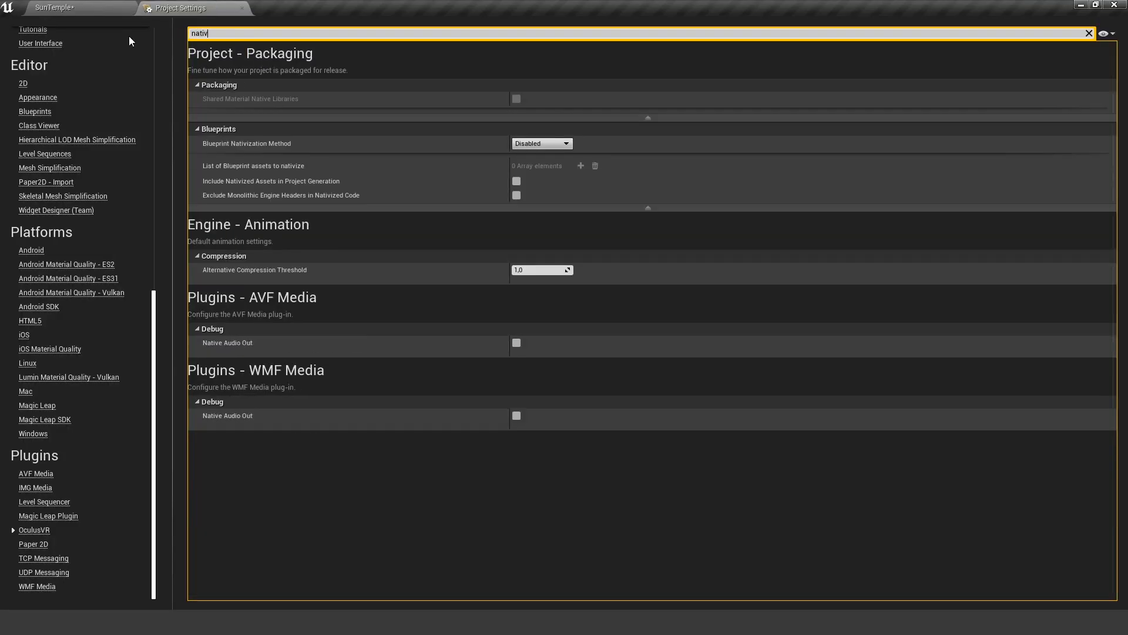
mouse_move(288, 147)
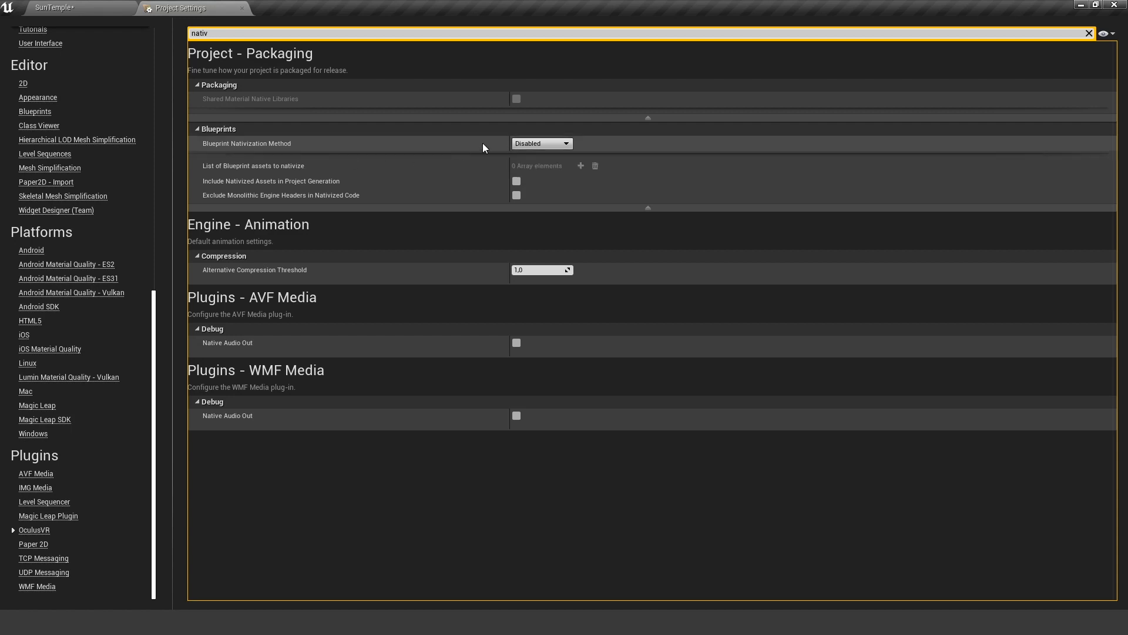
left_click(547, 143)
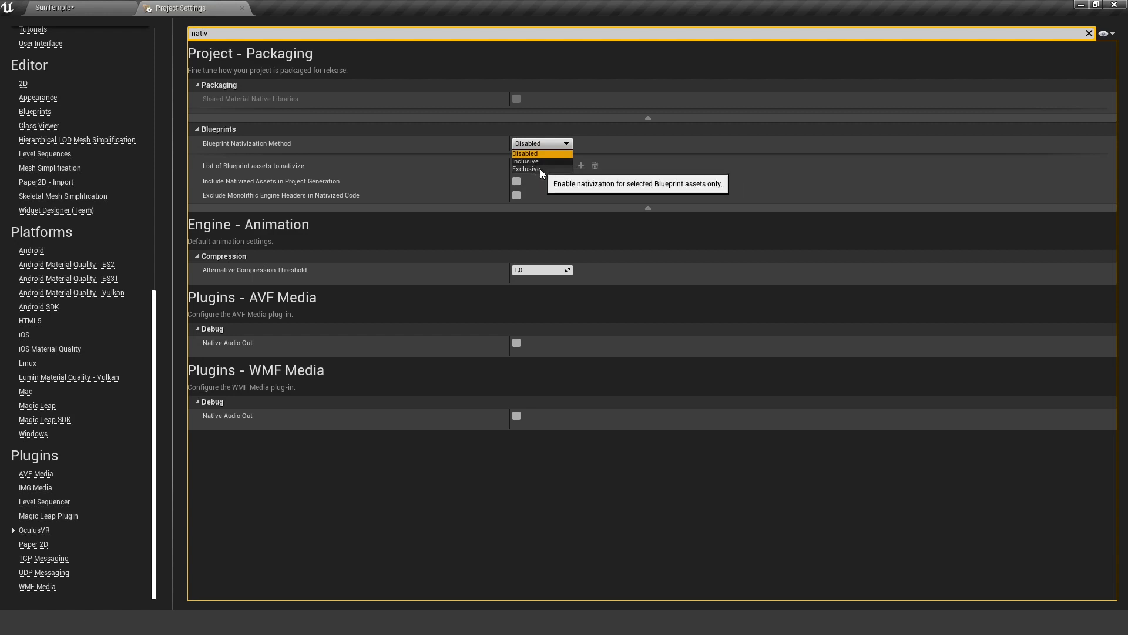
Open the large battery's blueprint, BP_Object_Battery_Large, in the full blueprint editor at its event graph.
left_click(88, 7)
key("f")
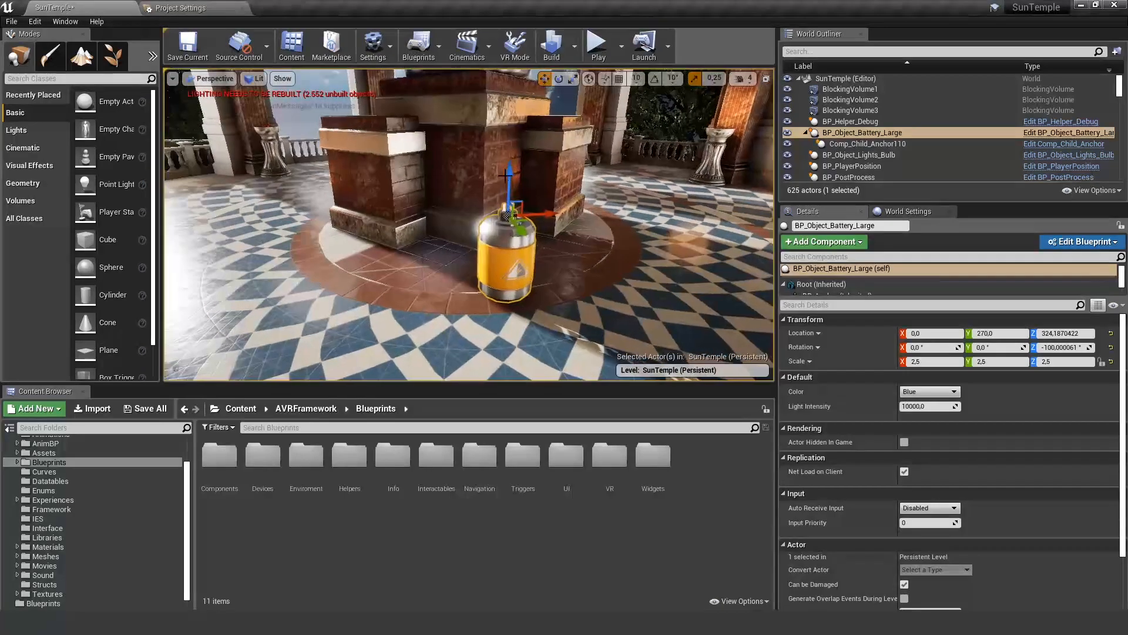
right_click_drag(455, 176, 460, 201)
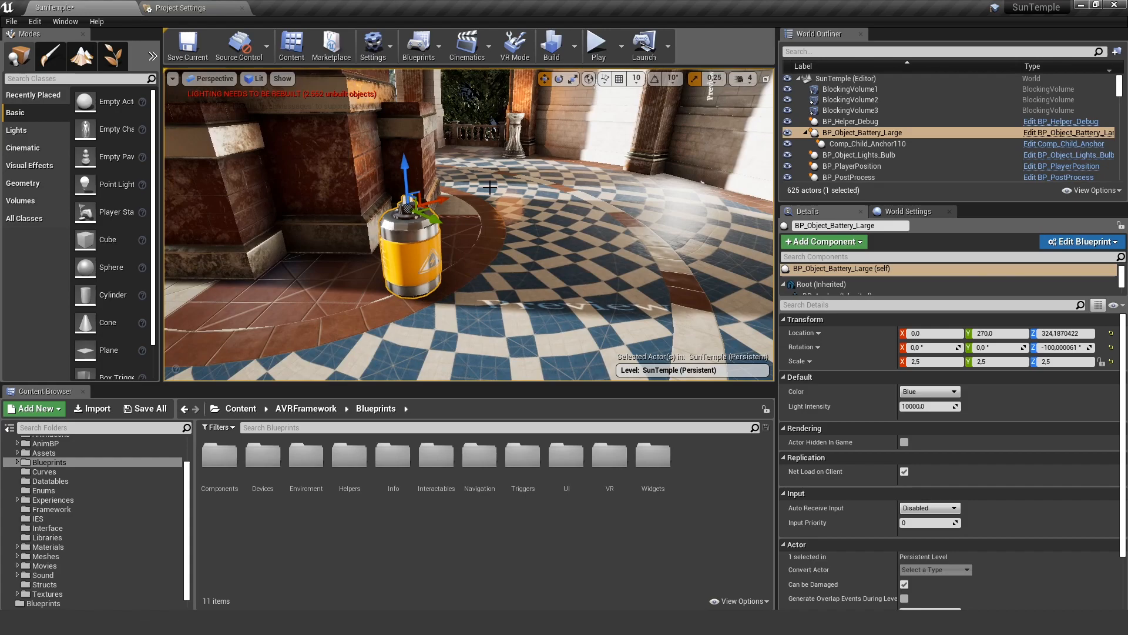
left_click(1058, 133)
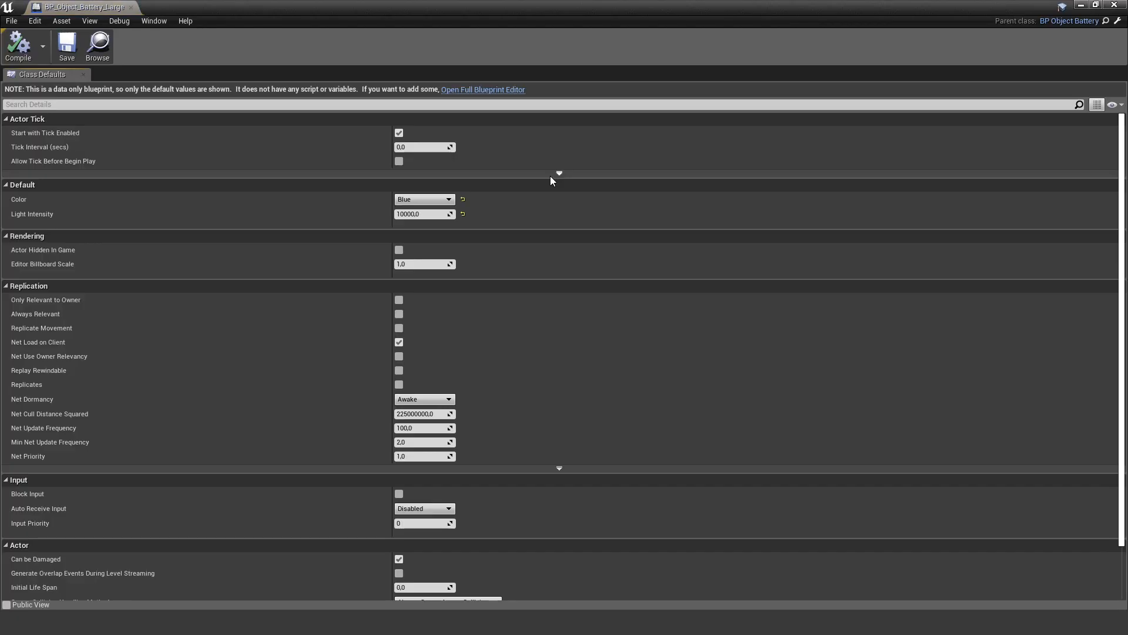
left_click(483, 89)
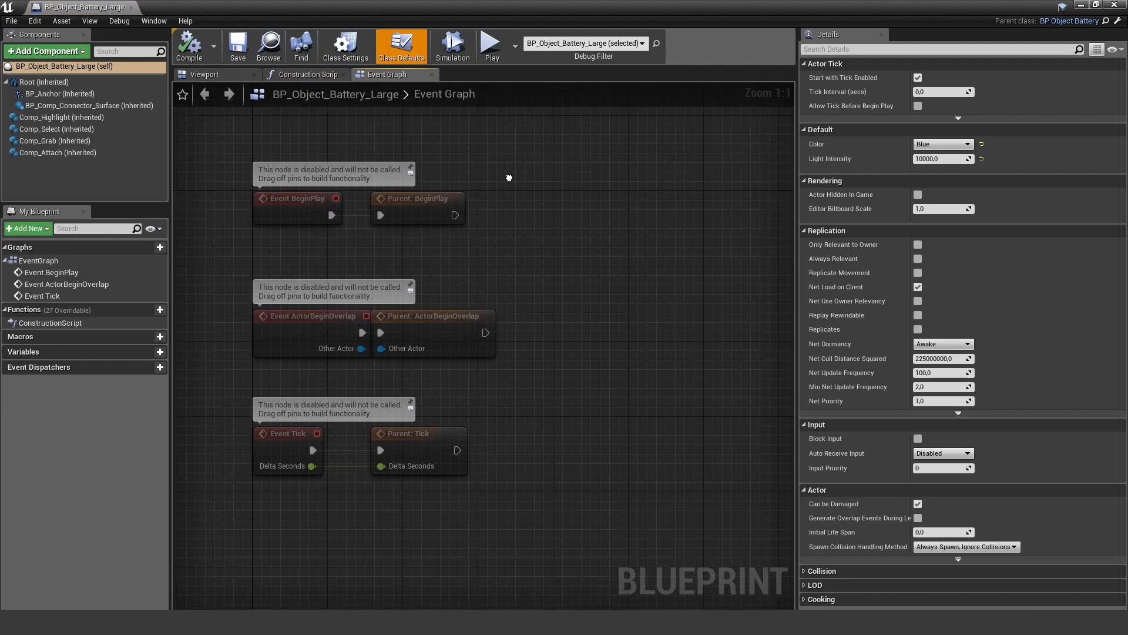
right_click_drag(509, 178, 513, 189)
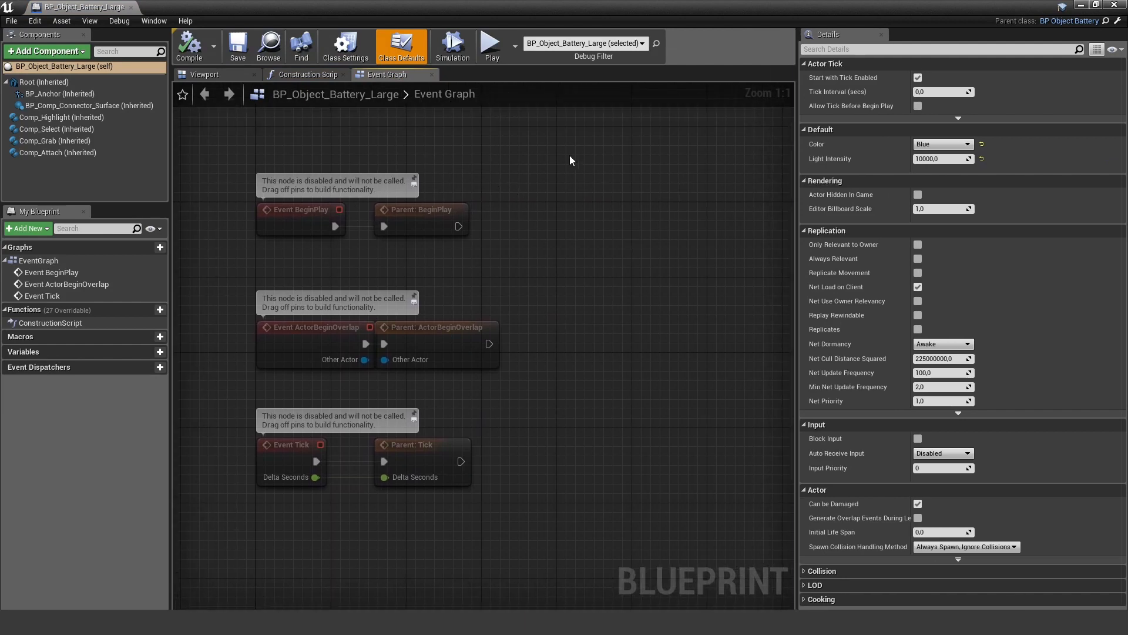
Enable Nativize in the class settings of BP_Object_Battery_Large and compile the blueprint.
left_click(351, 50)
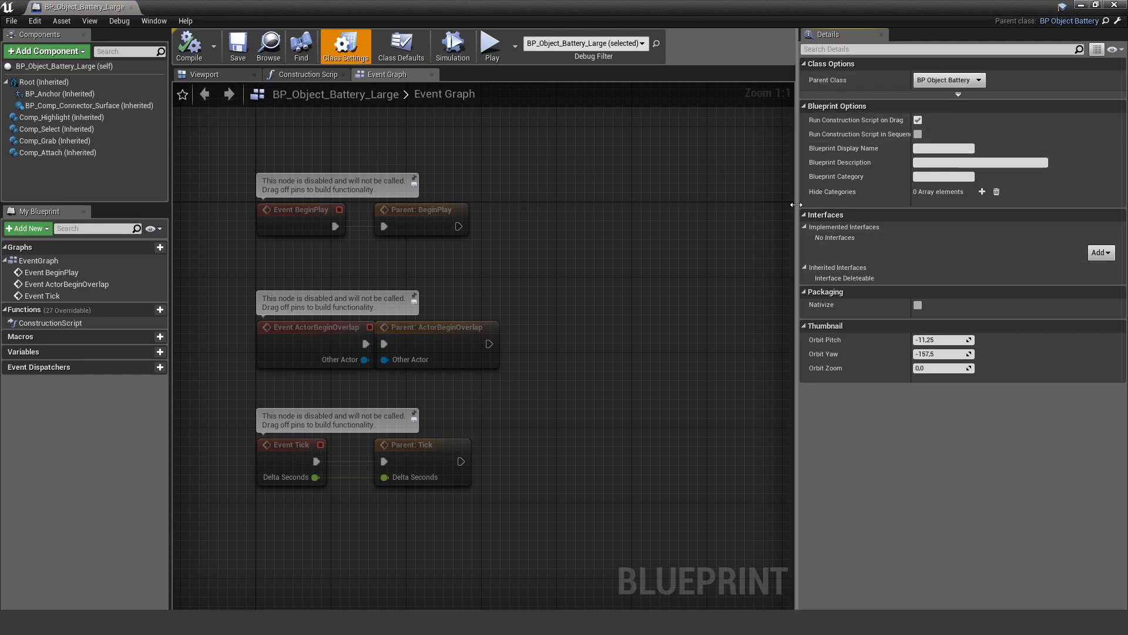
left_click_drag(796, 204, 752, 203)
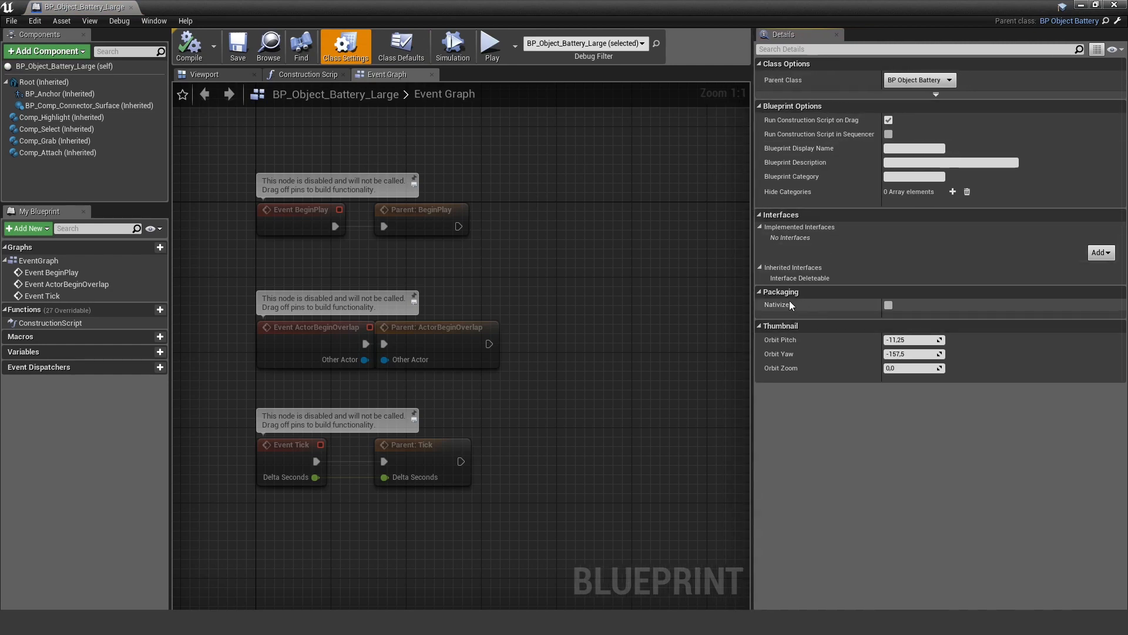
left_click(889, 306)
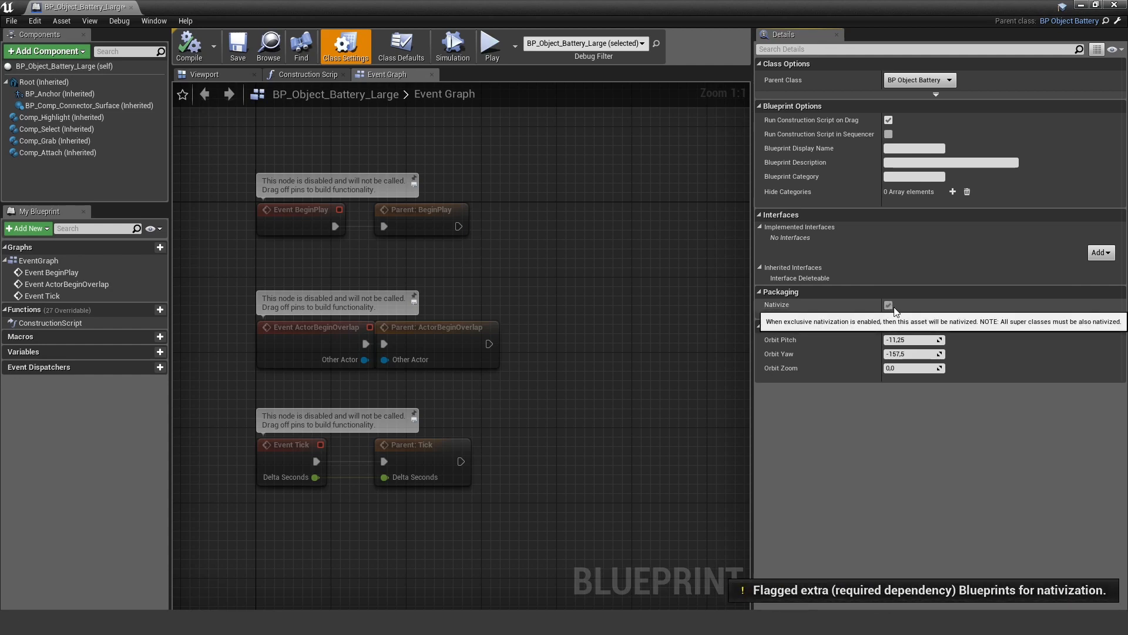
left_click(190, 50)
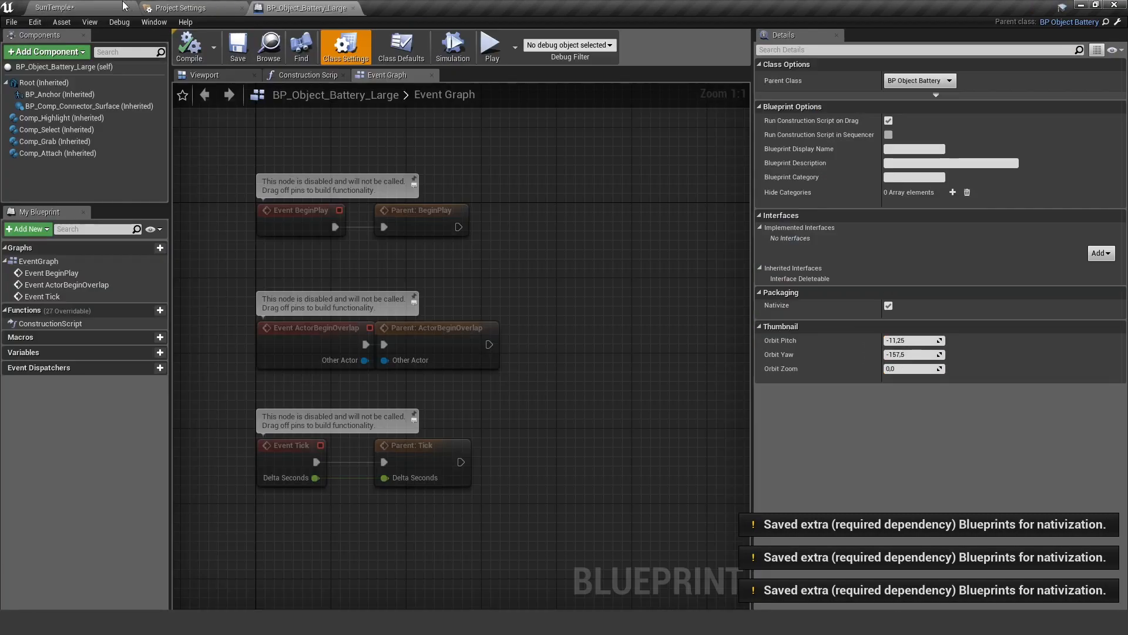
Set the project's Blueprint Nativization Method to Exclusive and clear the settings search.
left_click(198, 4)
left_click(549, 143)
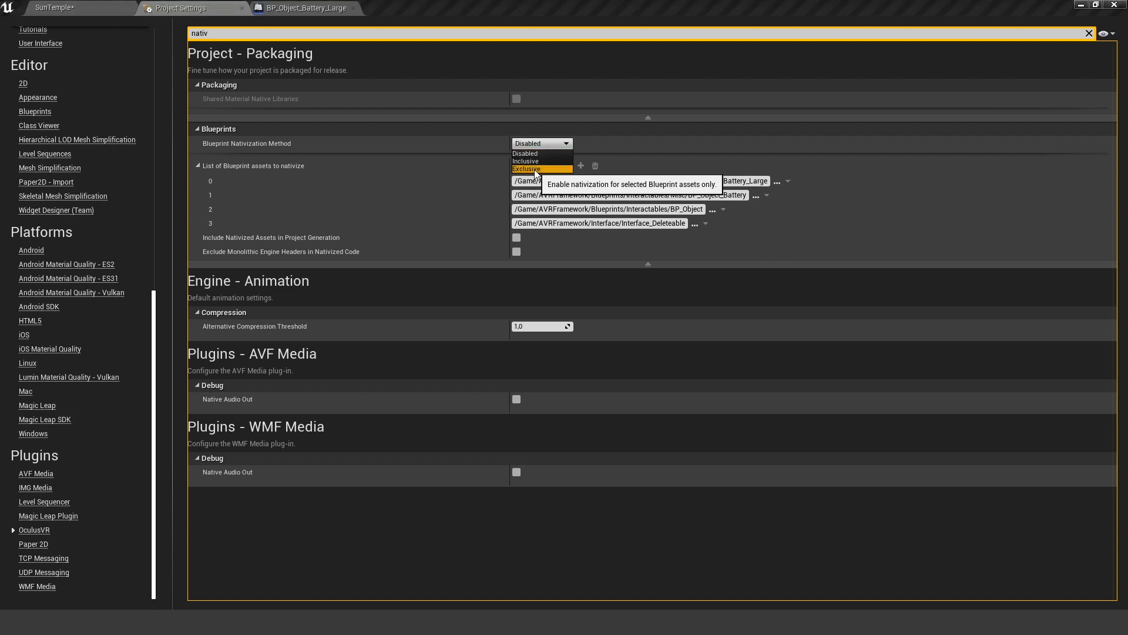
left_click(534, 169)
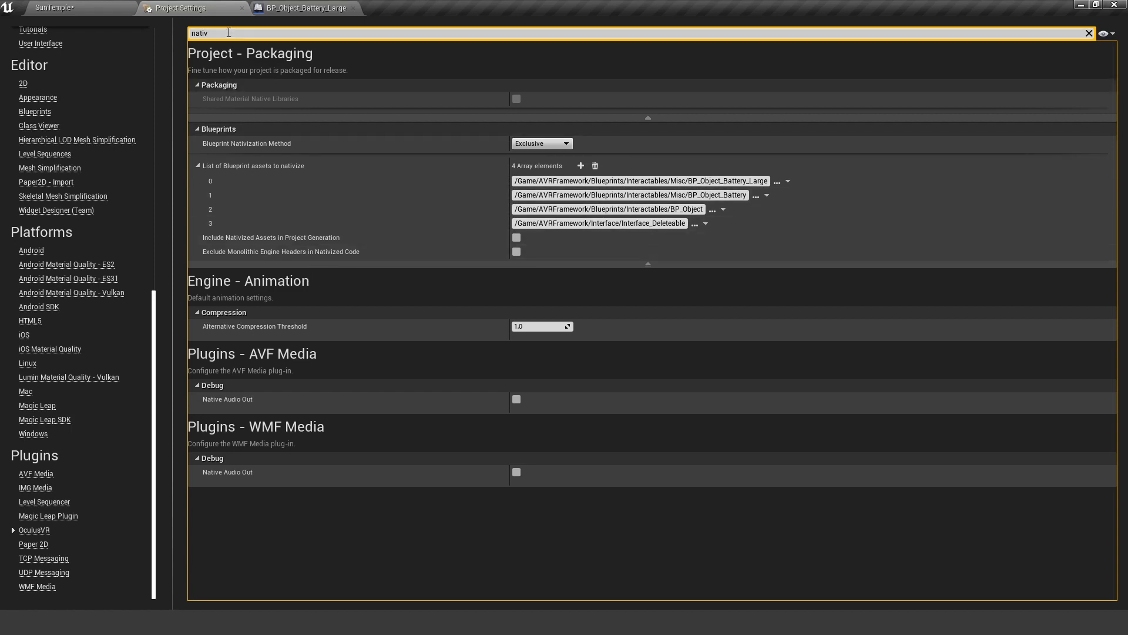
key("Escape")
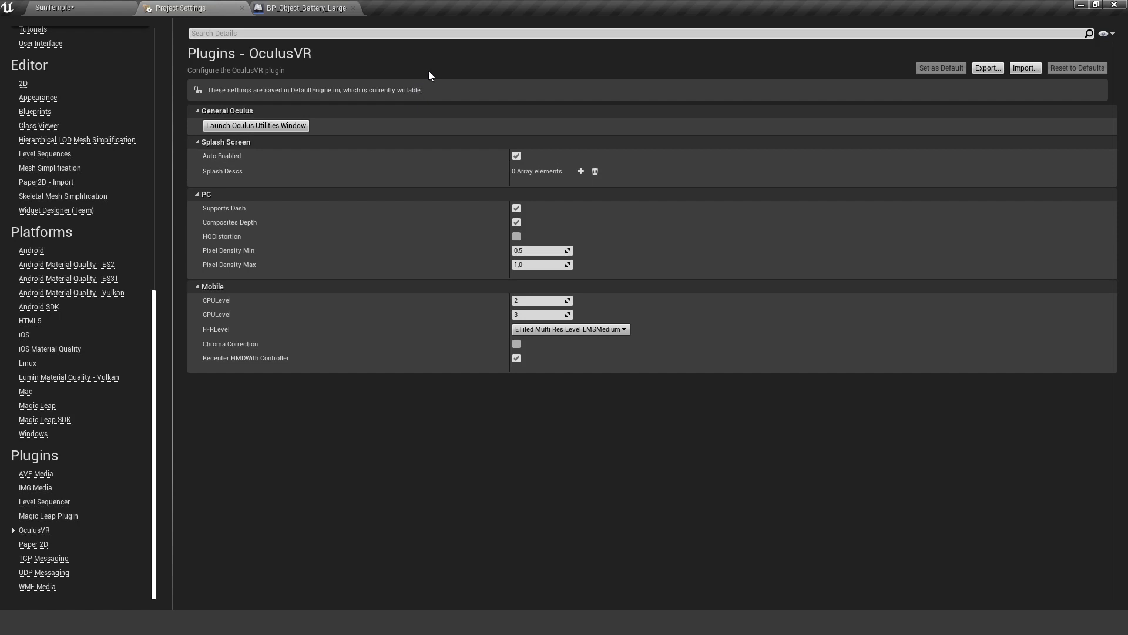
Return to the SunTemple level and look around the battery, statue pedestal and balcony.
left_click(70, 8)
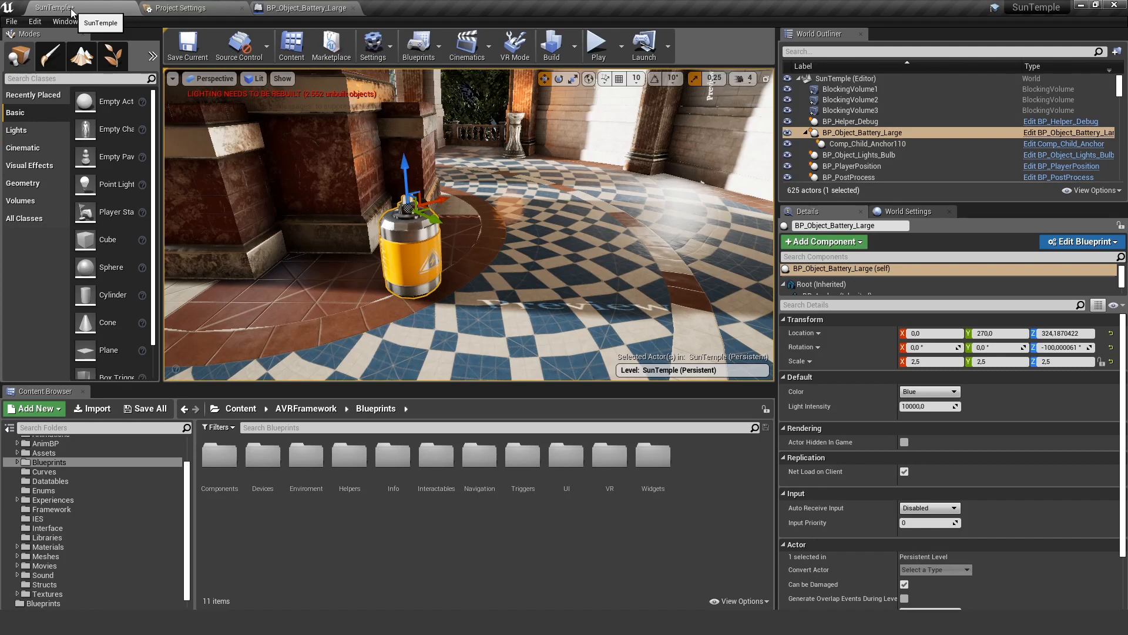
right_click_drag(524, 206, 400, 179)
right_click_drag(517, 202, 335, 123)
key("f")
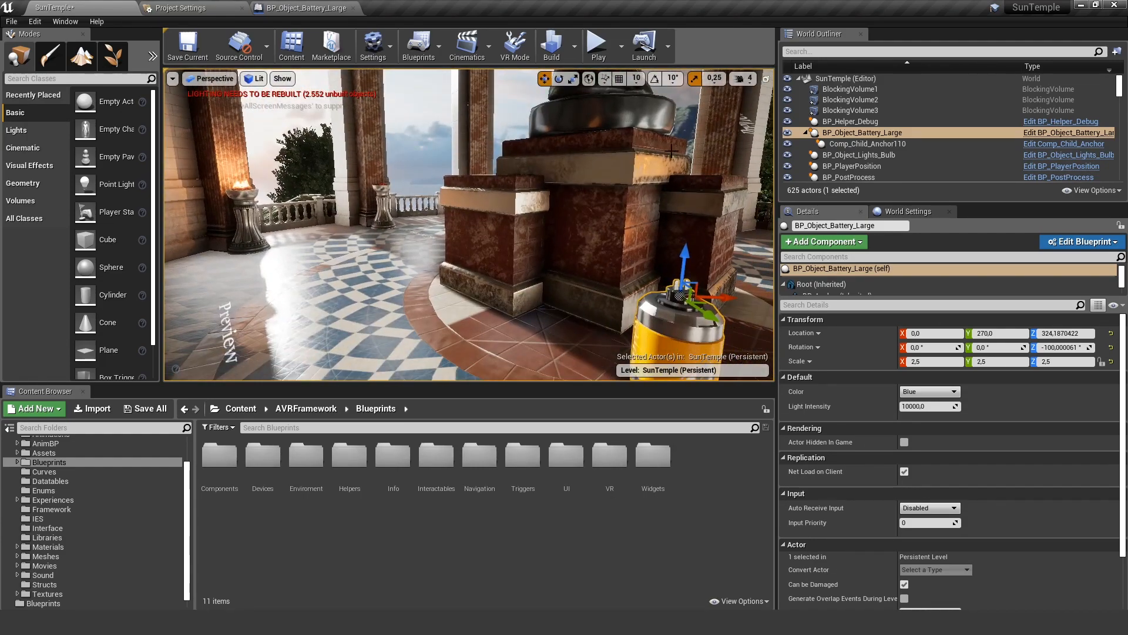
right_click_drag(668, 206, 563, 209)
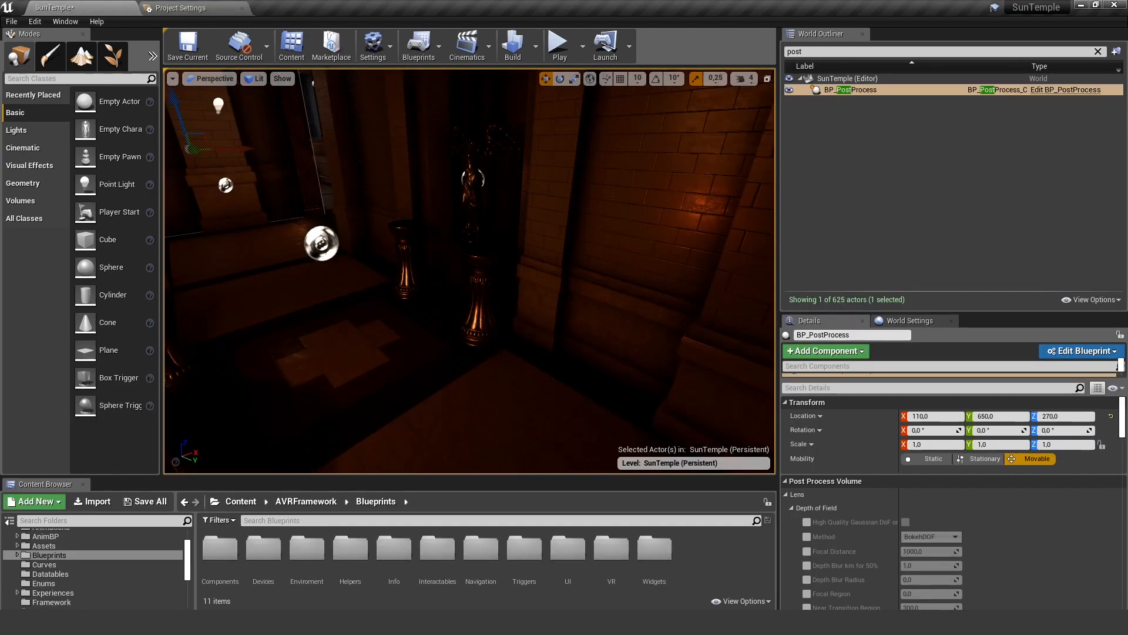
Examine the temple interior from the dark side area to the corridor facing the statue rotunda.
mouse_move(470, 271)
right_mouse_down()
mouse_move(329, 253)
mouse_move(236, 305)
mouse_move(587, 259)
mouse_move(717, 212)
mouse_move(722, 220)
mouse_move(412, 235)
mouse_move(546, 235)
mouse_move(564, 264)
mouse_move(330, 267)
mouse_move(511, 312)
mouse_move(729, 288)
mouse_move(459, 264)
mouse_move(418, 265)
mouse_move(529, 270)
mouse_move(411, 276)
mouse_move(576, 270)
mouse_move(565, 306)
mouse_move(587, 300)
mouse_move(459, 270)
mouse_move(647, 271)
mouse_move(447, 211)
mouse_move(443, 273)
mouse_move(429, 282)
mouse_move(485, 259)
mouse_move(470, 256)
mouse_move(523, 249)
mouse_move(470, 250)
right_mouse_up()
key("w")
key("w")
key("w")
key("w")
key("w")
key("w")
key("w")
key("w")
key("w")
key("w")
key("w")
Select the inherited PostProcess component of the BP_PostProcess actor and filter its details by "scr".
left_click(878, 79)
left_click(863, 91)
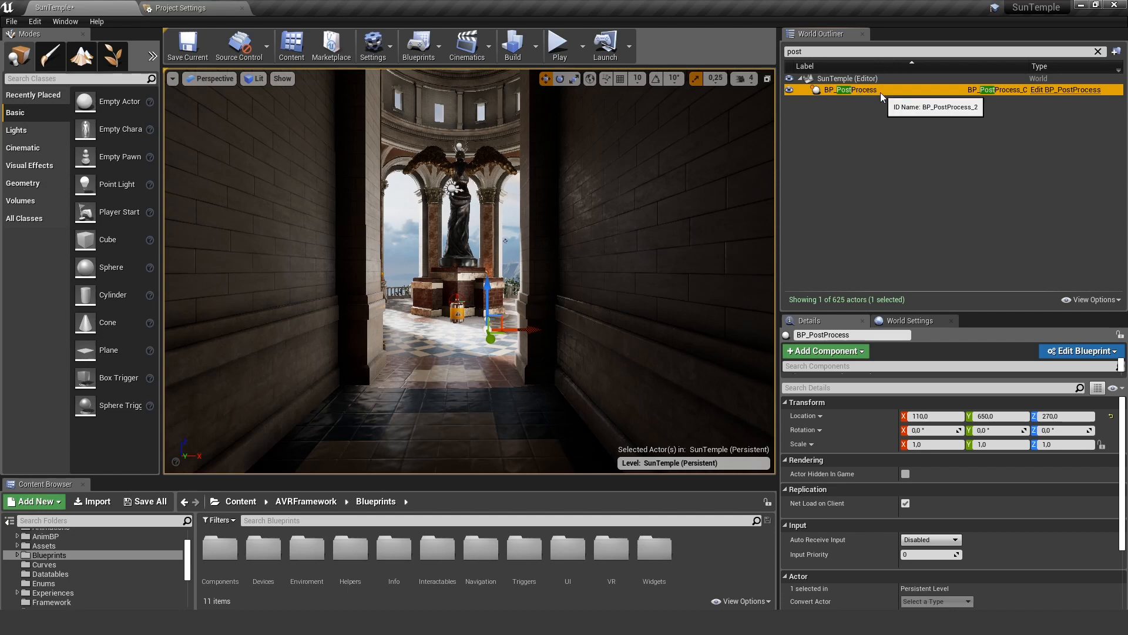
left_click(807, 387)
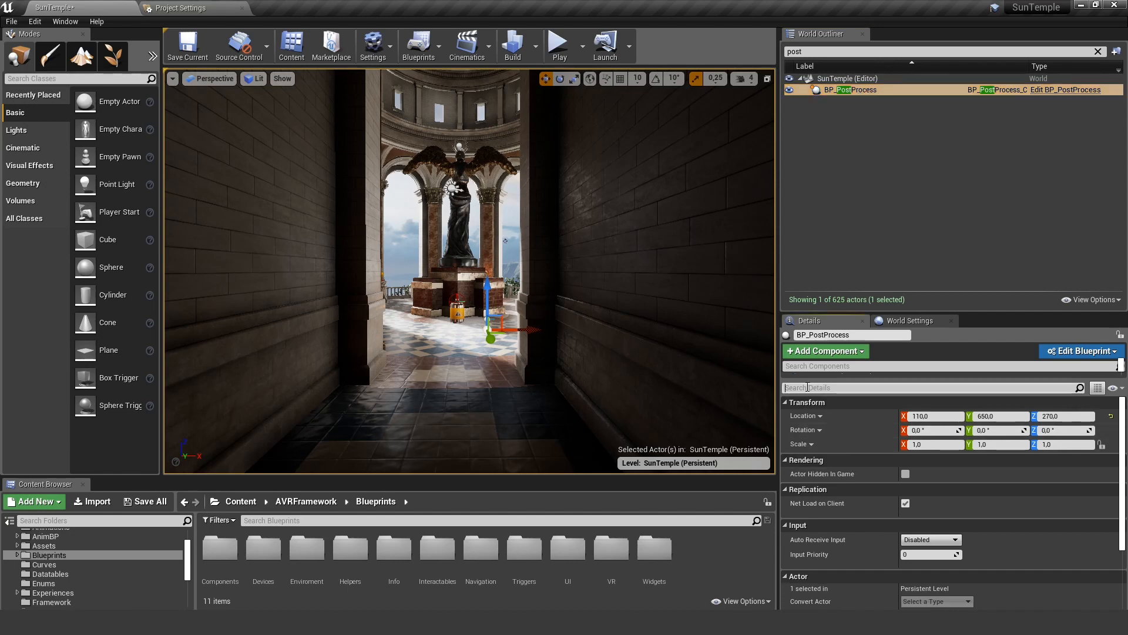
type("scr")
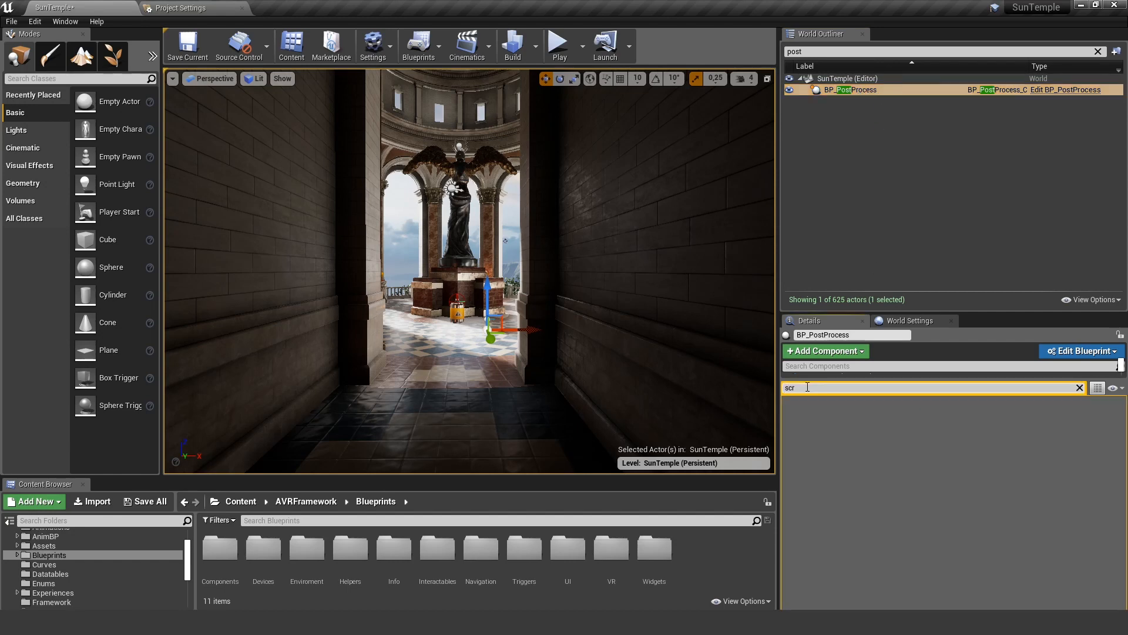
left_click_drag(813, 379, 814, 418)
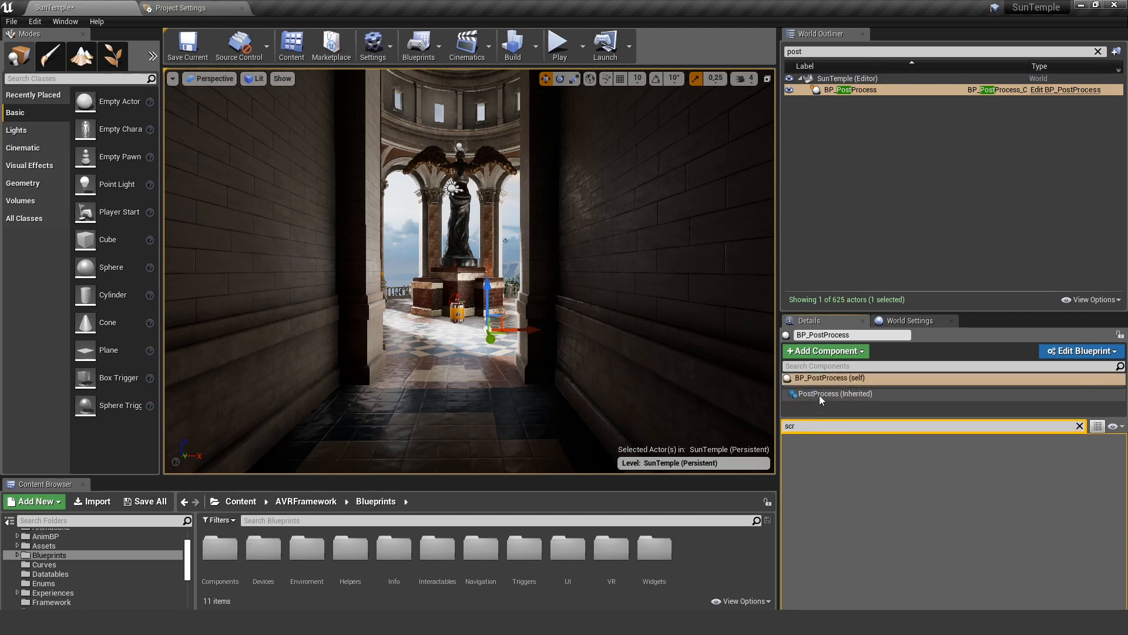
left_click(817, 397)
left_click(814, 426)
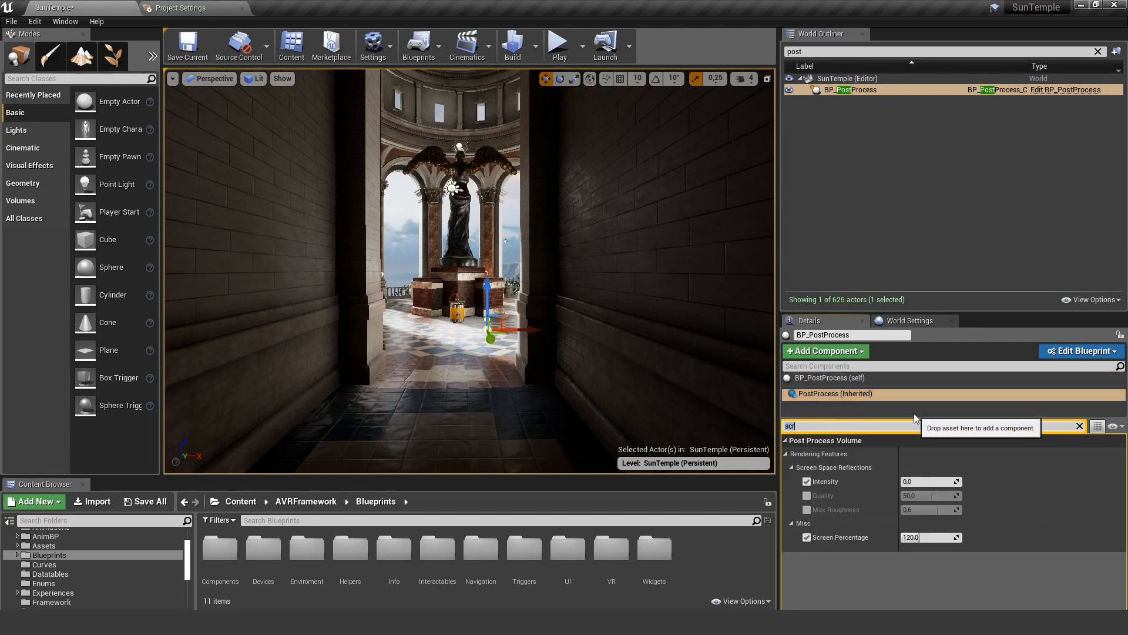
Set the Screen Percentage of the PostProcess component to 100.
mouse_move(863, 544)
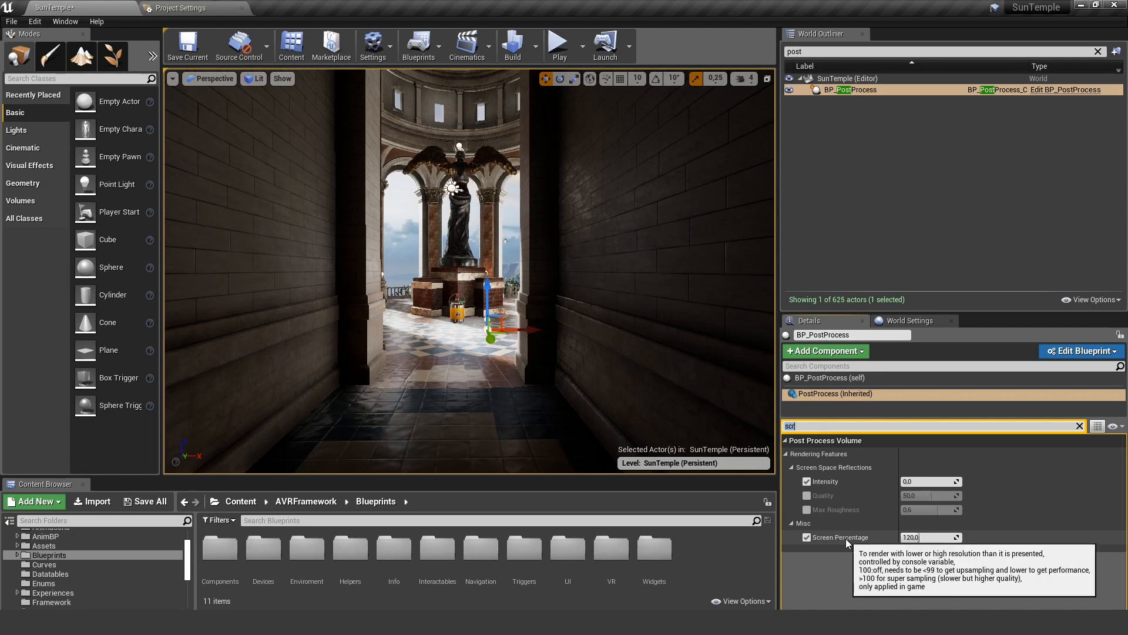
left_click(924, 537)
type("100")
key("Return")
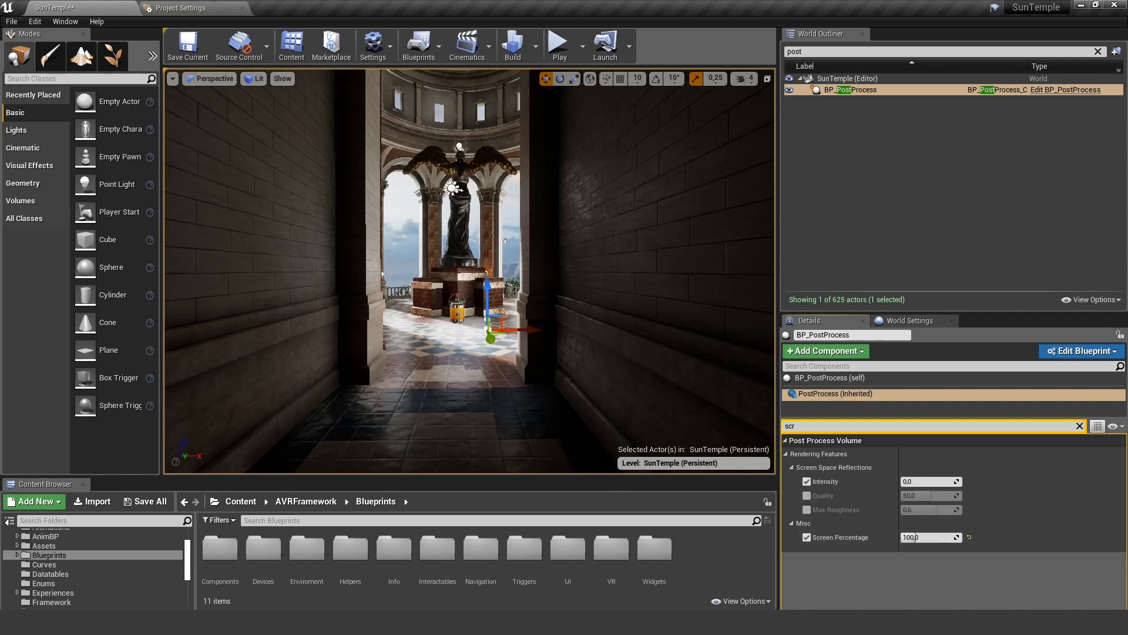
Launch the SunTemple project on the connected Quest headset.
key("w")
right_click_drag(411, 330, 311, 364)
key("d")
right_click_drag(465, 302, 406, 301)
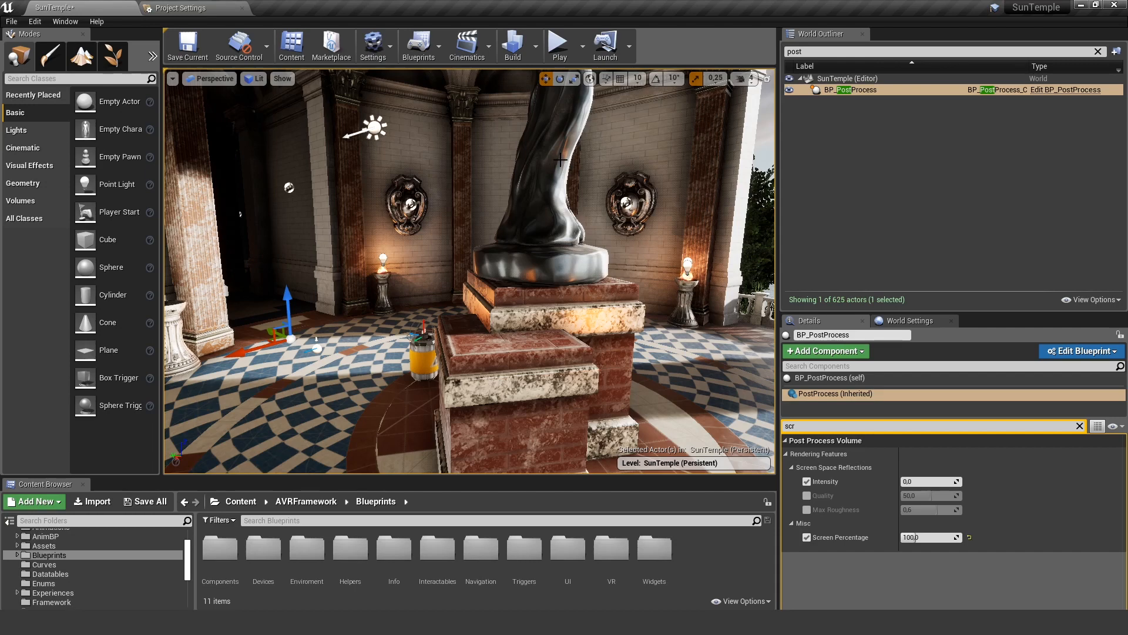
left_click(629, 46)
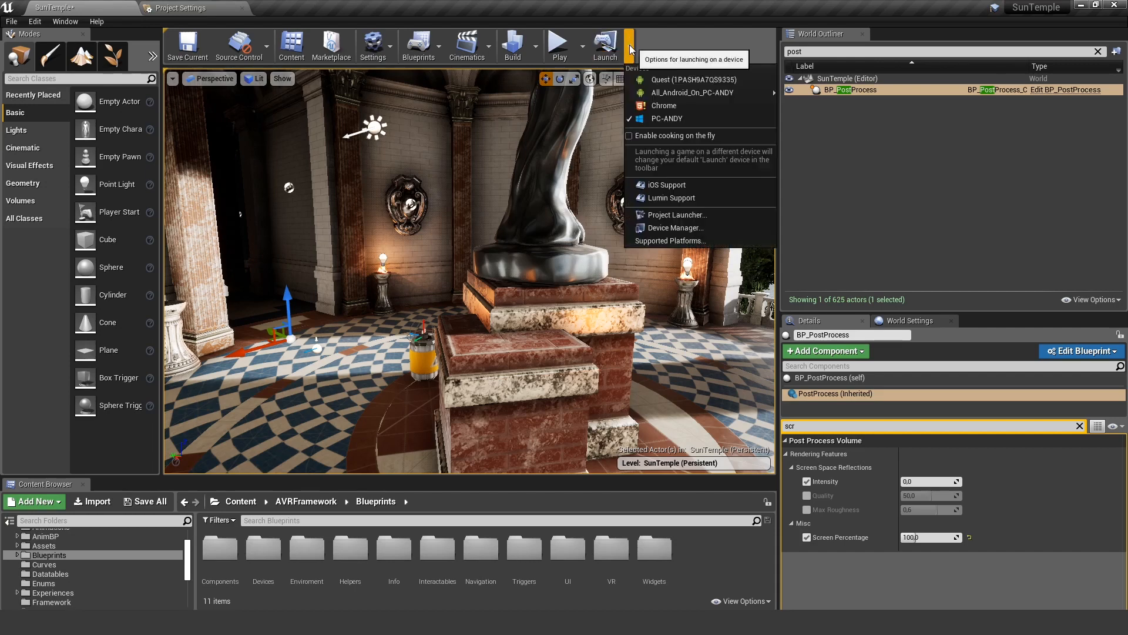
left_click(684, 80)
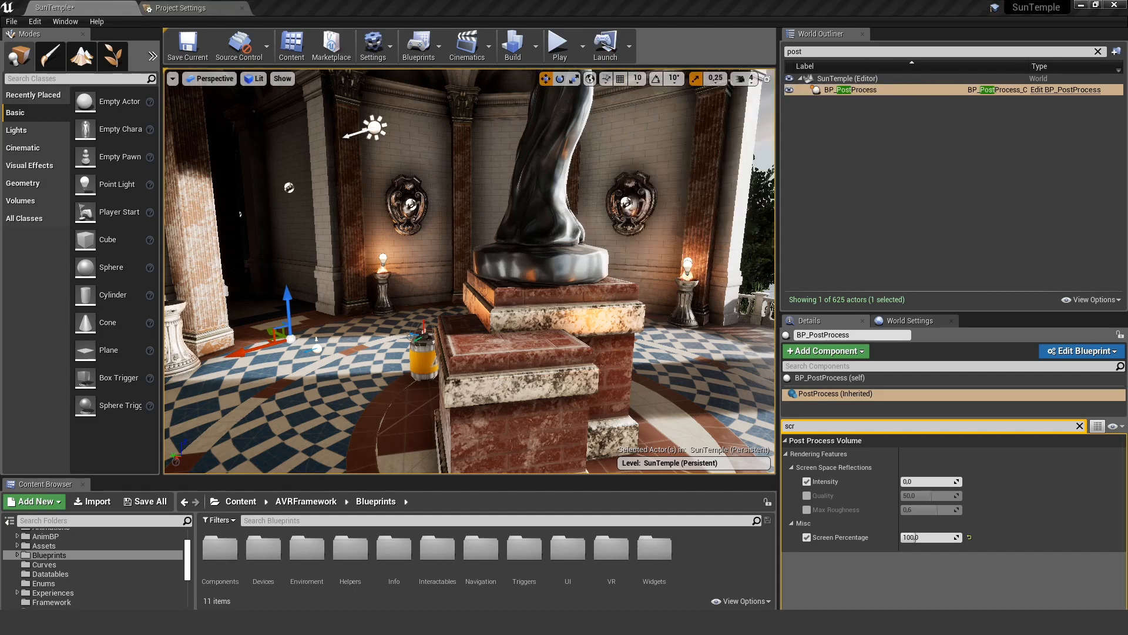